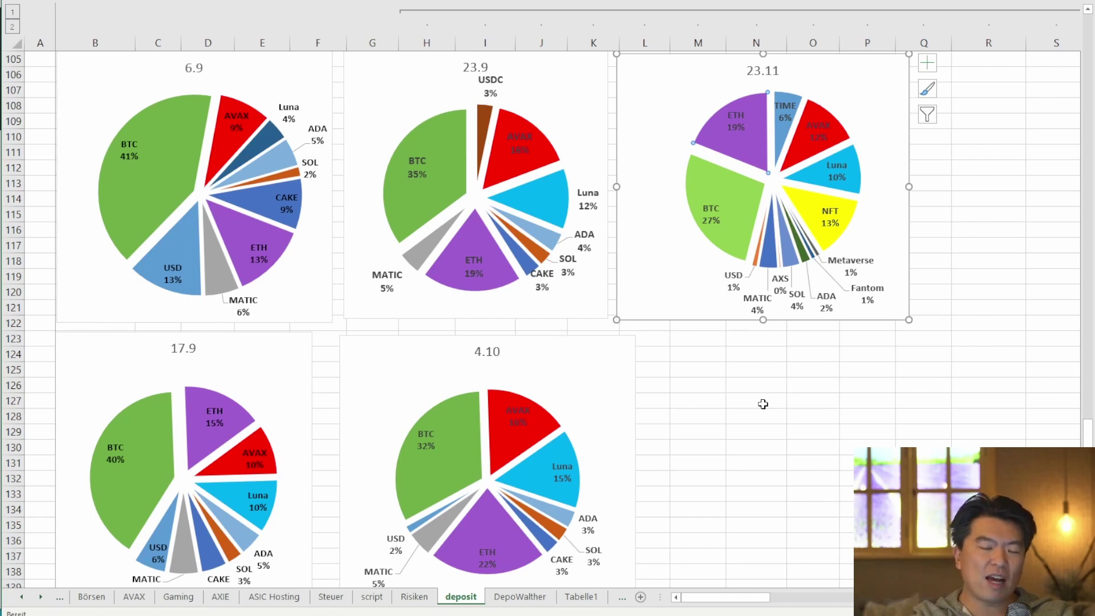
Examine the AVAX, Luna, NFT and smaller coin shares in the 23.11 pie chart against the 4.10 chart.
{"action": "left_click", "coordinate": [851, 398]}
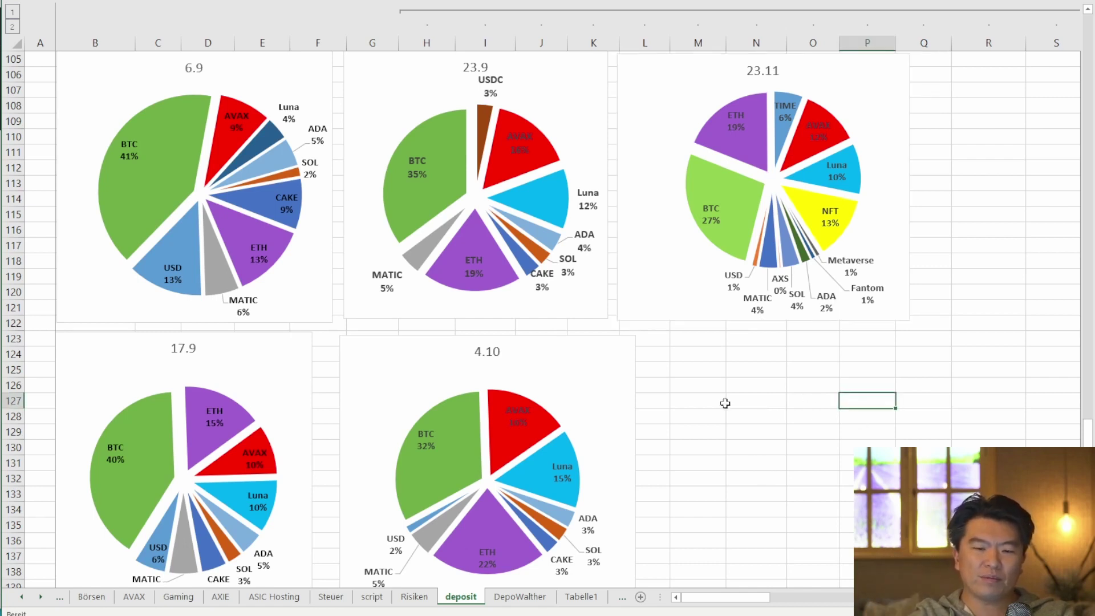
{"action": "left_click", "coordinate": [816, 108]}
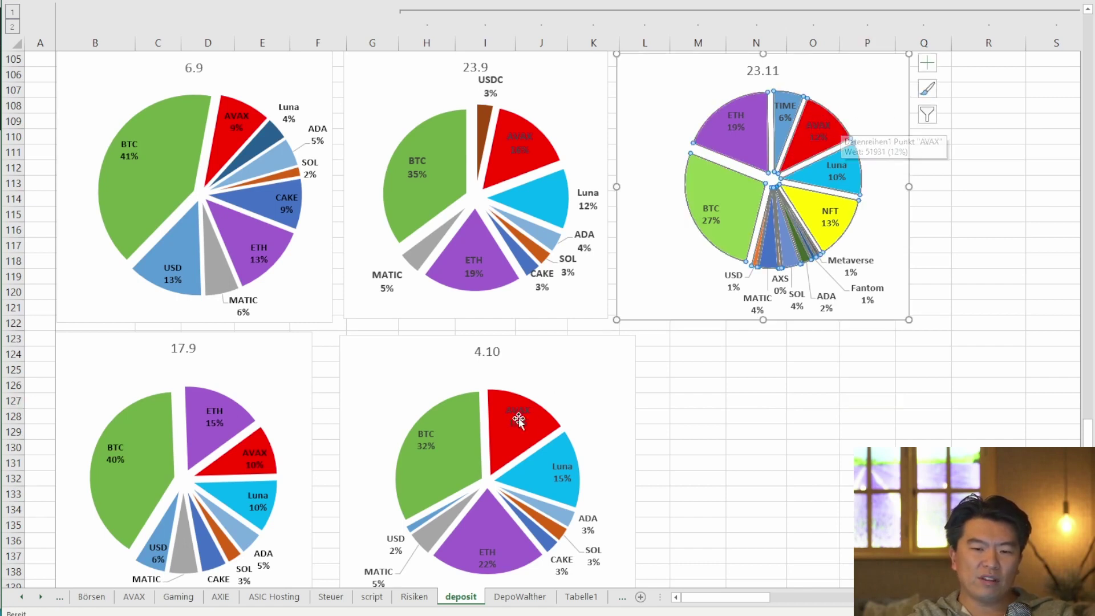
{"action": "left_click", "coordinate": [746, 386]}
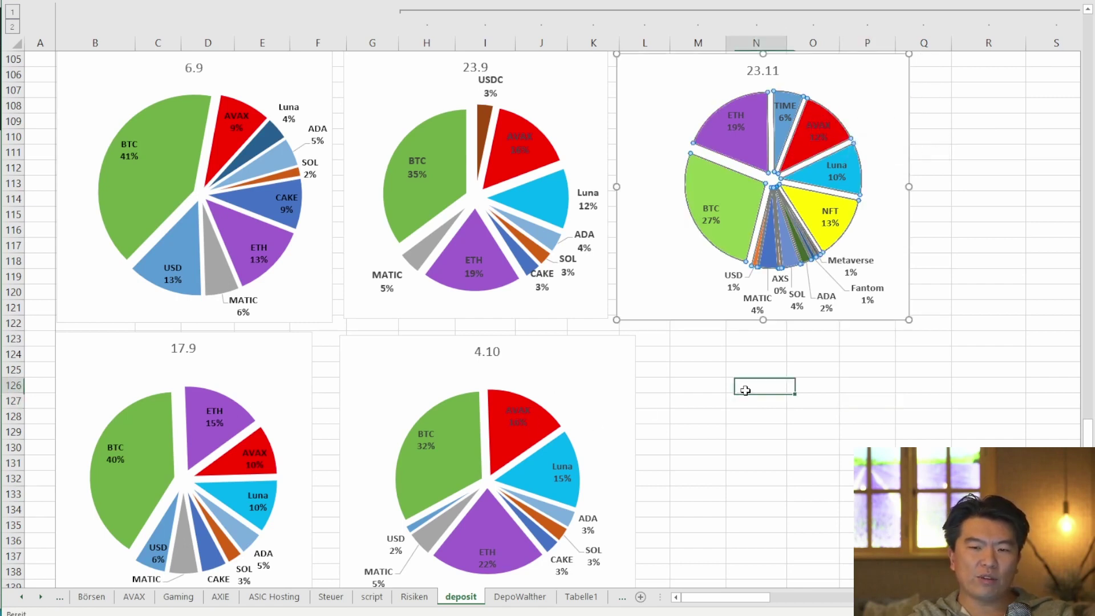
{"action": "left_click", "coordinate": [857, 404]}
{"action": "left_click", "coordinate": [820, 111]}
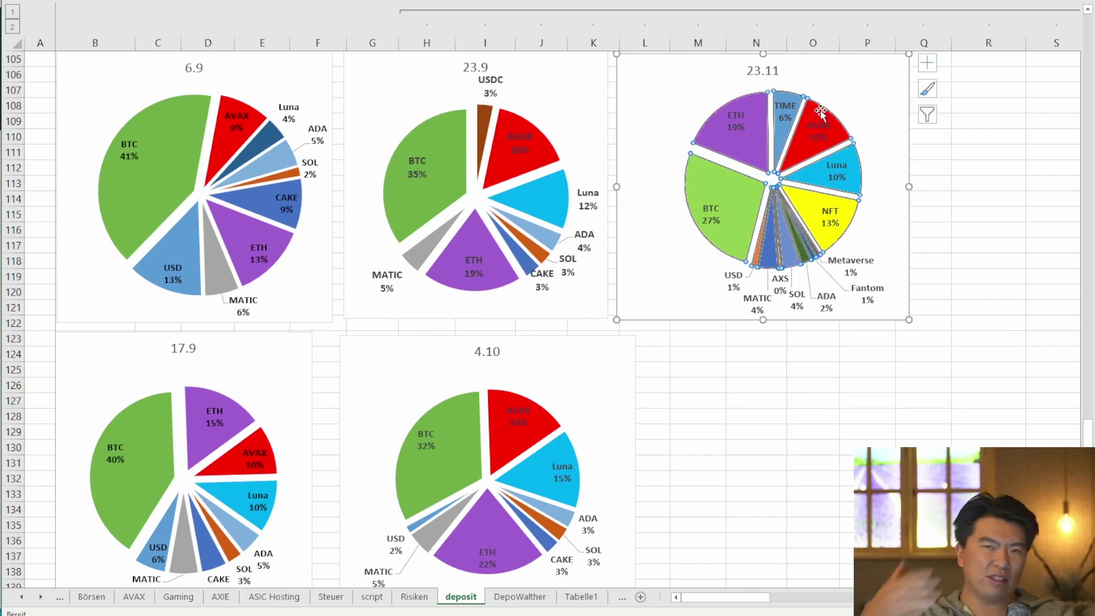
{"action": "left_click", "coordinate": [923, 353]}
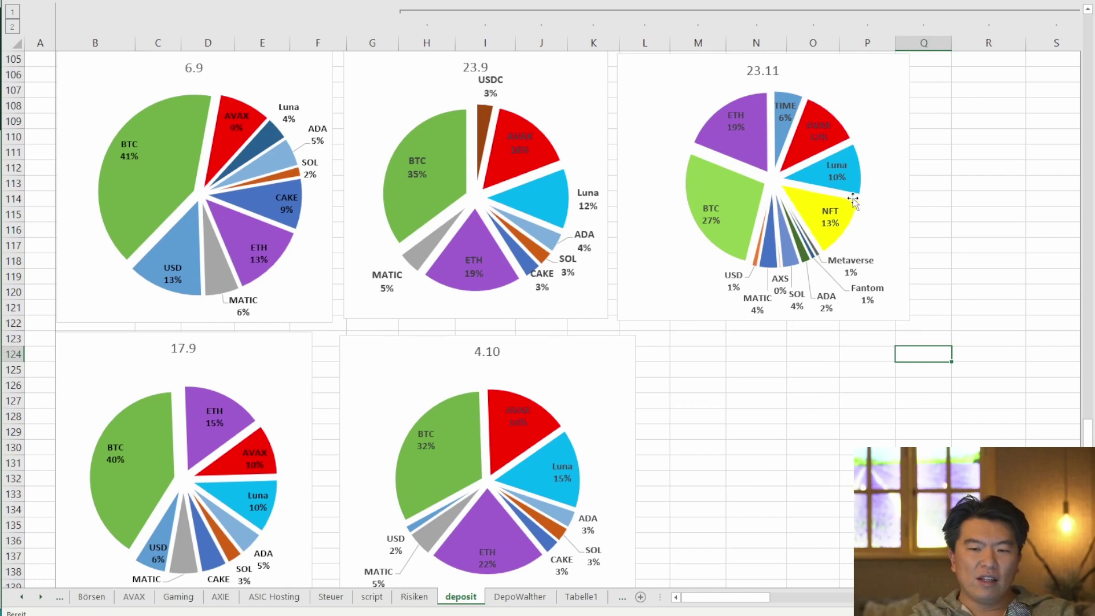
{"action": "left_click", "coordinate": [573, 471]}
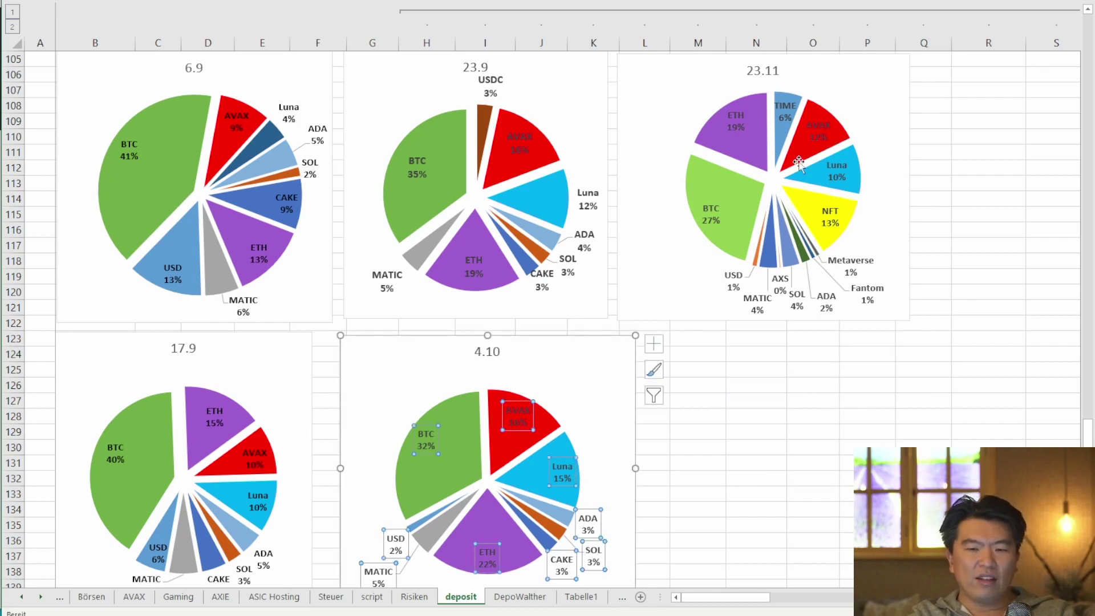
{"action": "left_click", "coordinate": [858, 162]}
{"action": "key", "text": "Escape"}
{"action": "key", "text": "Escape"}
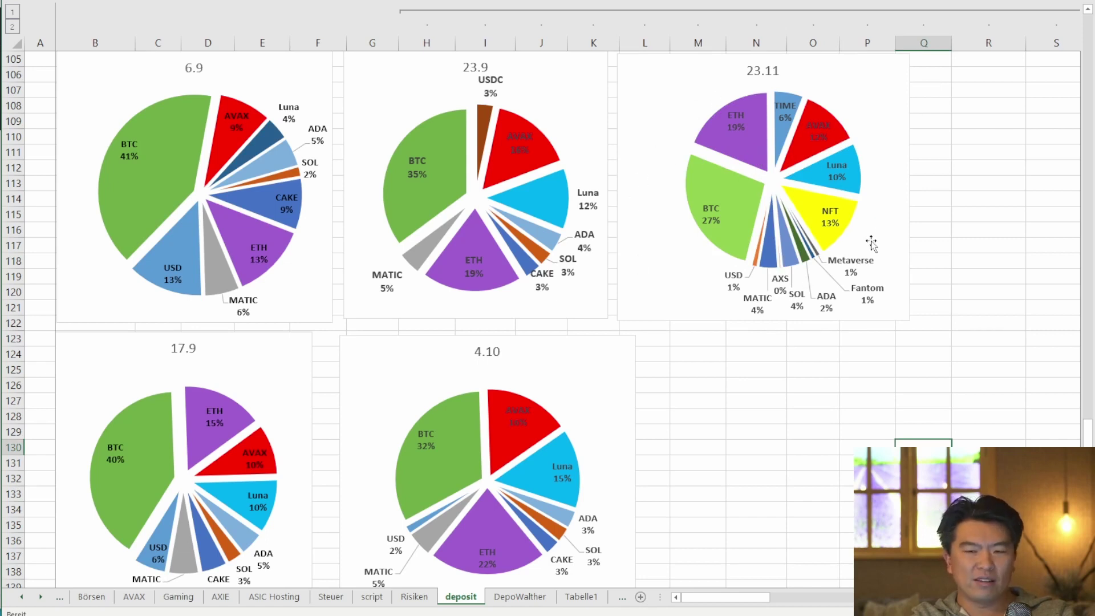
{"action": "left_click", "coordinate": [848, 225]}
{"action": "left_click", "coordinate": [1006, 381]}
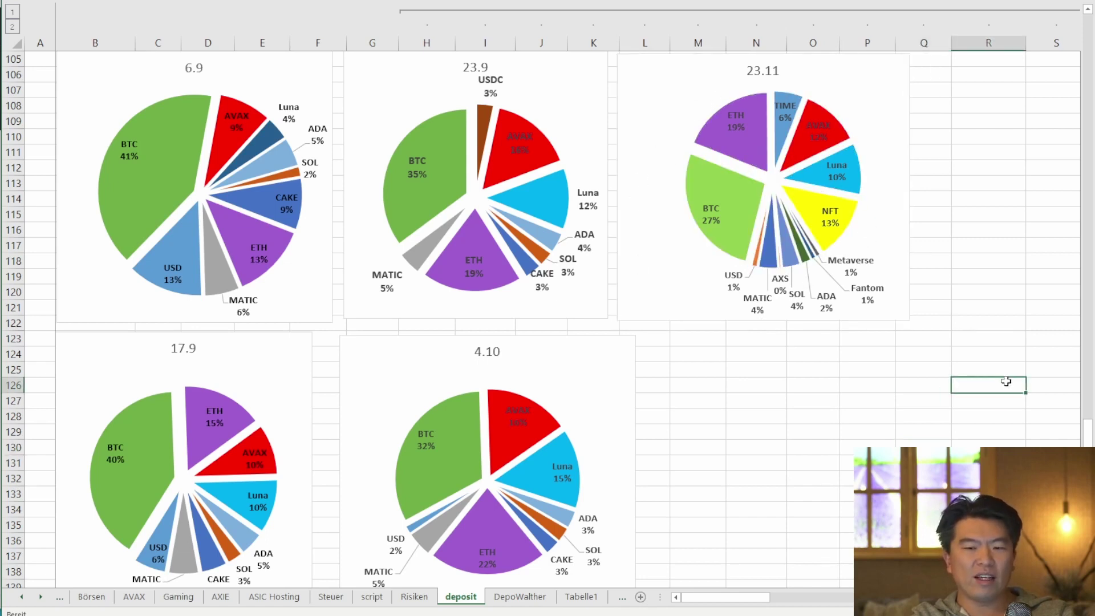
{"action": "left_click", "coordinate": [956, 370]}
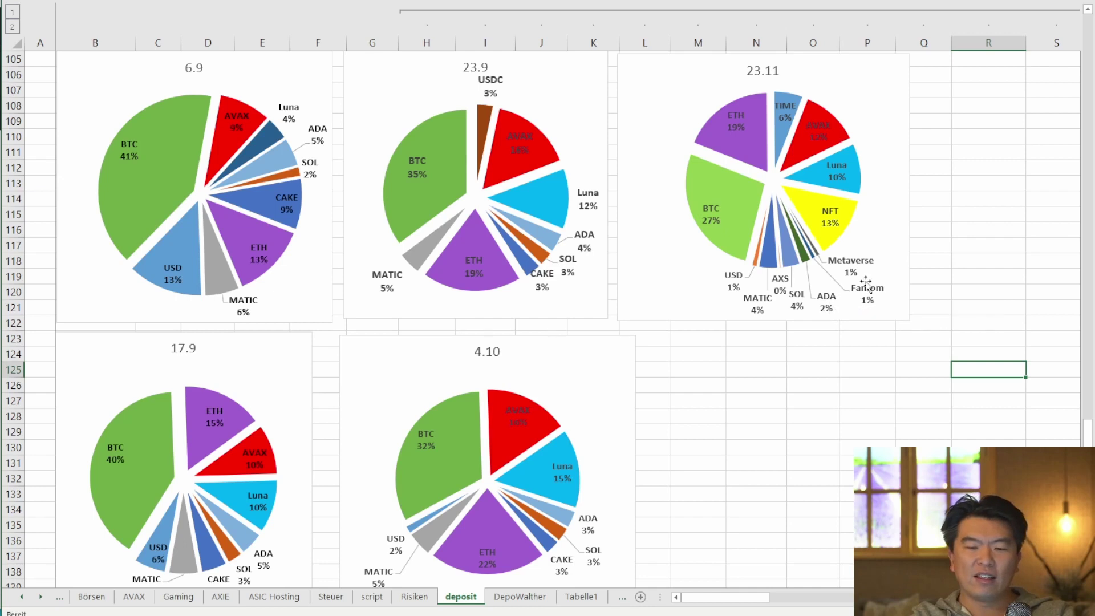
{"action": "left_click", "coordinate": [830, 302]}
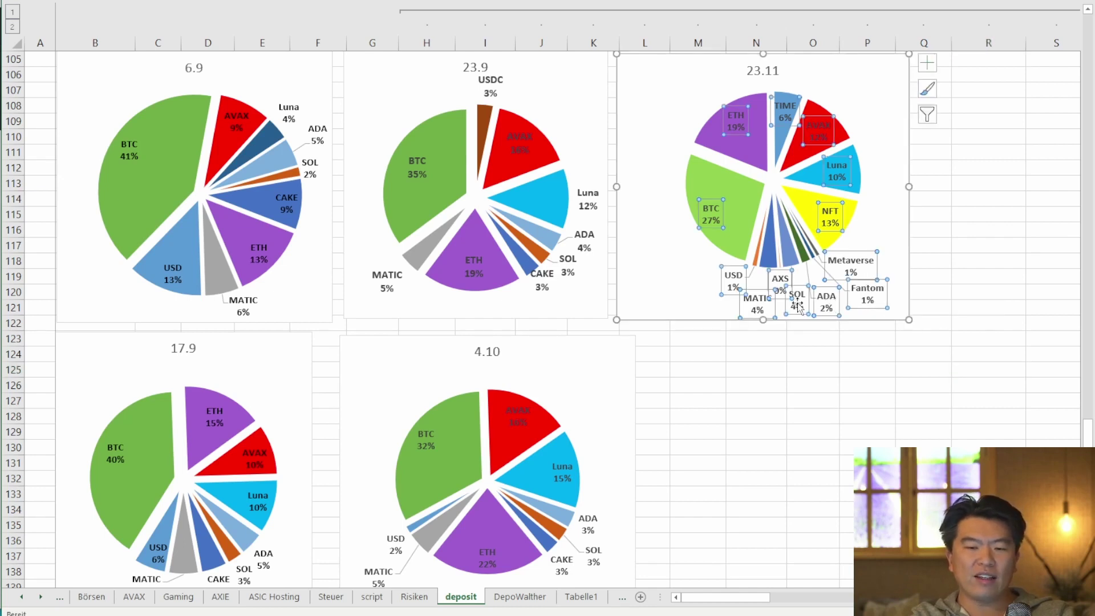
{"action": "left_click", "coordinate": [814, 460]}
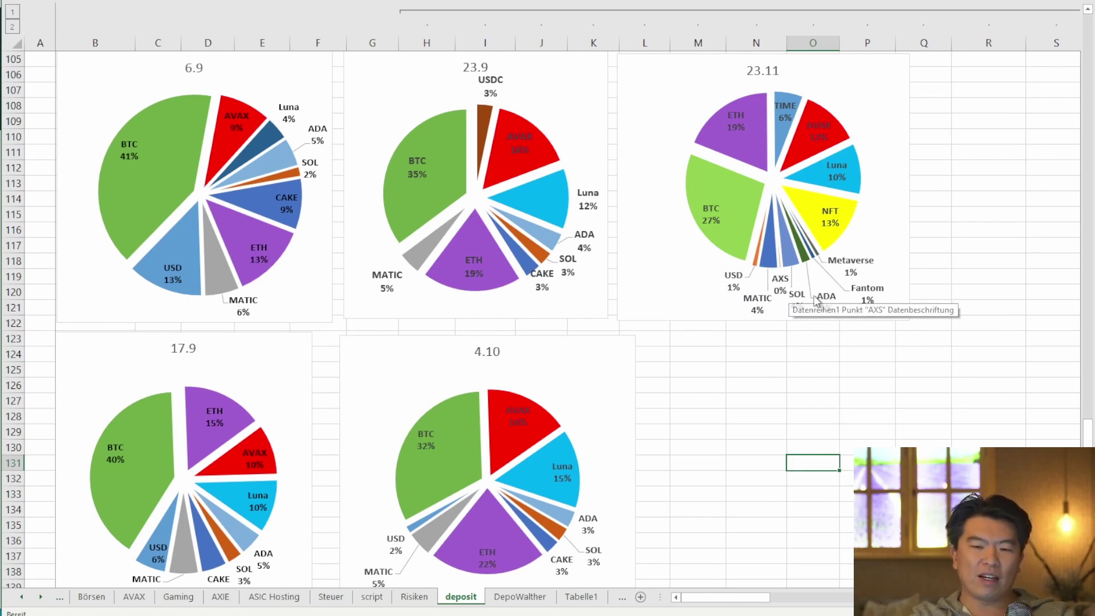
Compare the overall 23.11 portfolio allocation with the earlier dated pie charts on the deposit sheet.
{"action": "scroll", "coordinate": [802, 464], "scroll_direction": "down", "scroll_amount": 1}
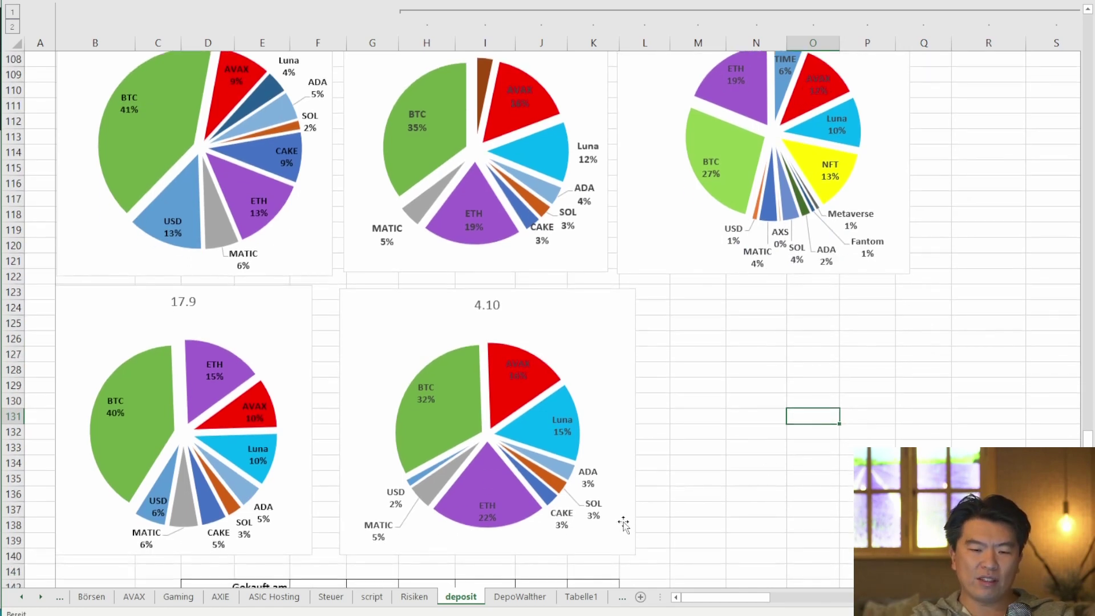
{"action": "scroll", "coordinate": [808, 432], "scroll_direction": "up", "scroll_amount": 2}
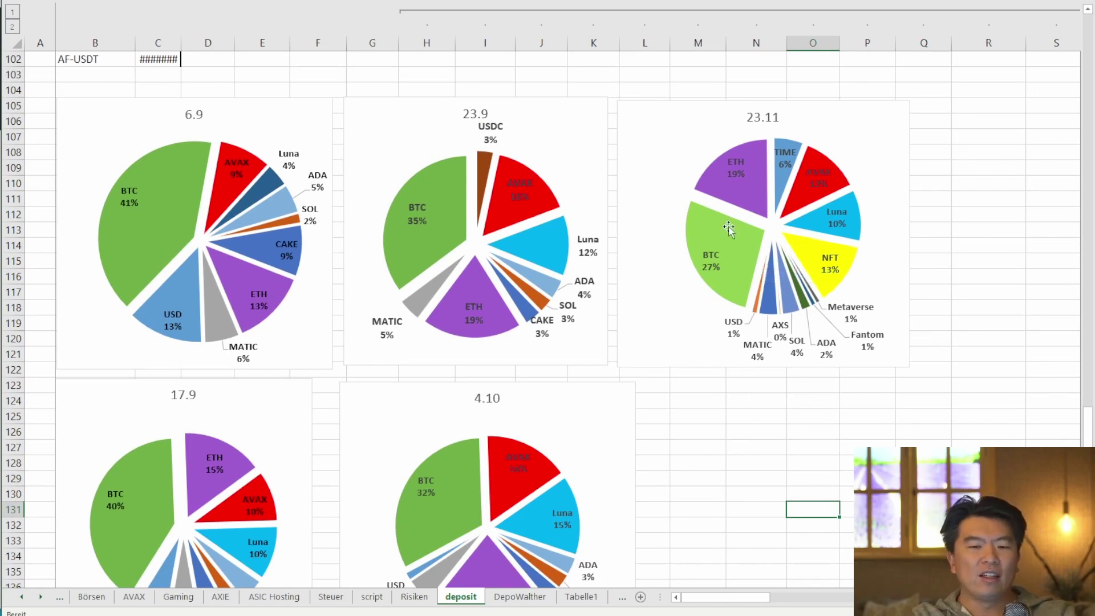
{"action": "left_click", "coordinate": [868, 433]}
{"action": "scroll", "coordinate": [883, 310], "scroll_direction": "up", "scroll_amount": 1}
{"action": "scroll", "coordinate": [883, 310], "scroll_direction": "up", "scroll_amount": 1}
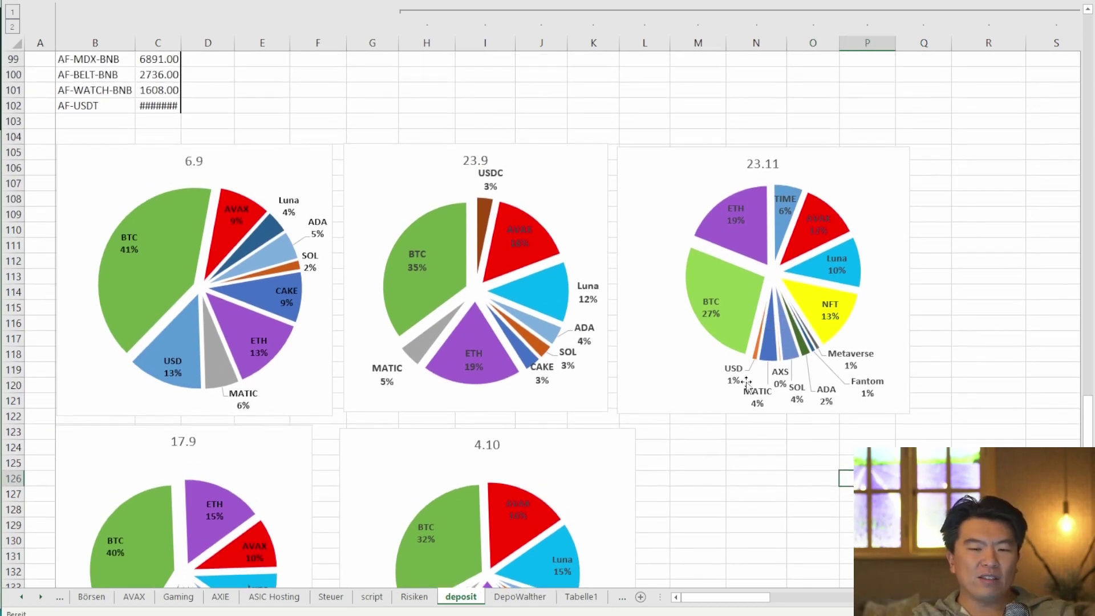
{"action": "scroll", "coordinate": [740, 374], "scroll_direction": "down", "scroll_amount": 7}
{"action": "scroll", "coordinate": [745, 382], "scroll_direction": "up", "scroll_amount": 6}
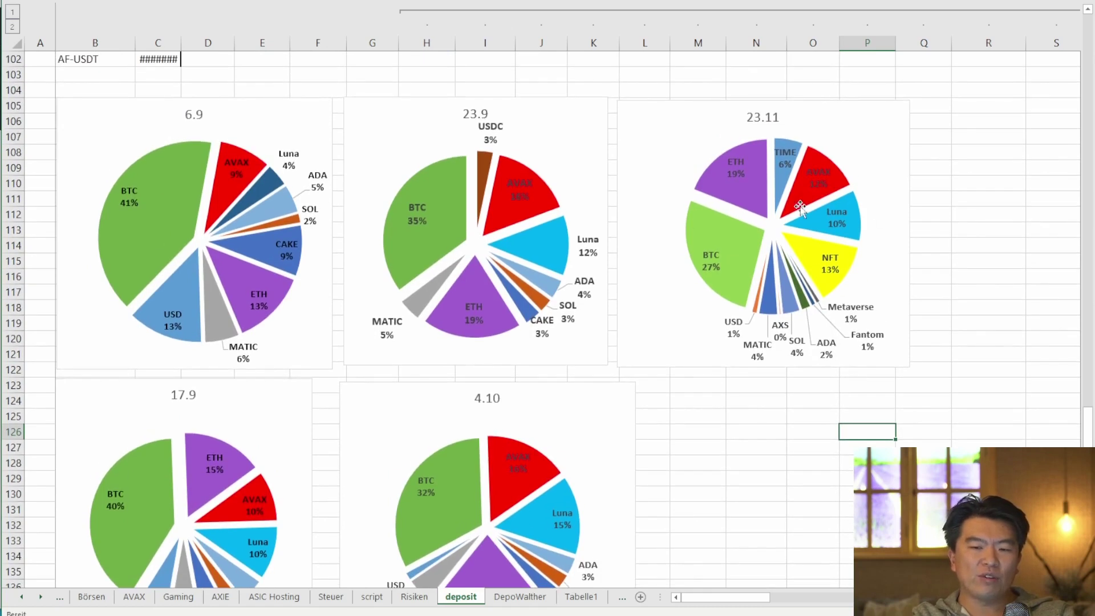
{"action": "left_click", "coordinate": [985, 294]}
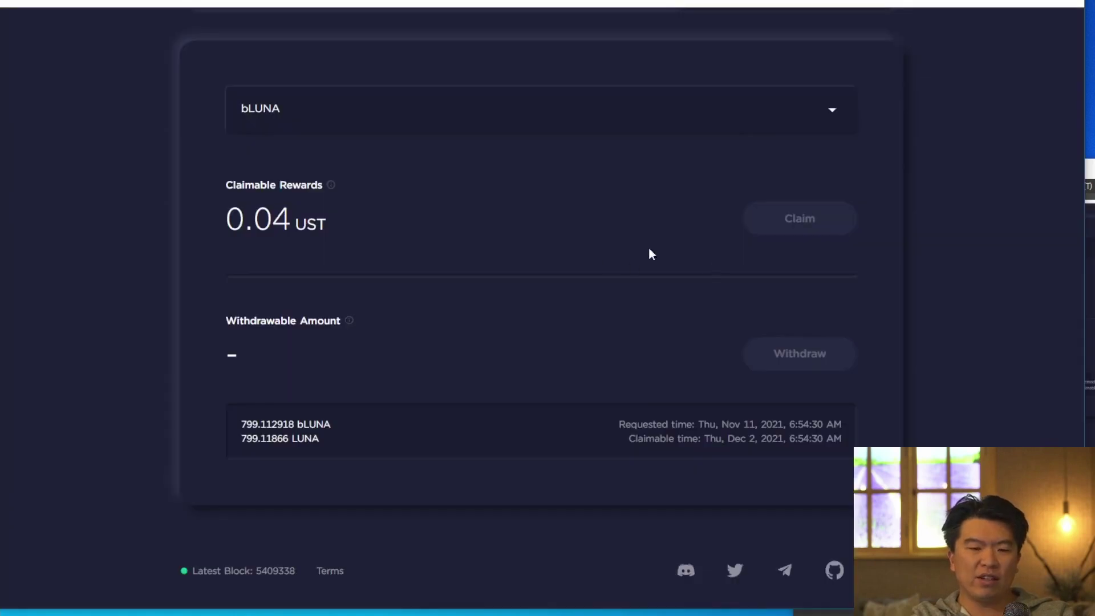
Switch to Anchor Protocol and check the pending bLUNA amount in the Bond claim section.
{"action": "triple_click", "coordinate": [280, 425]}
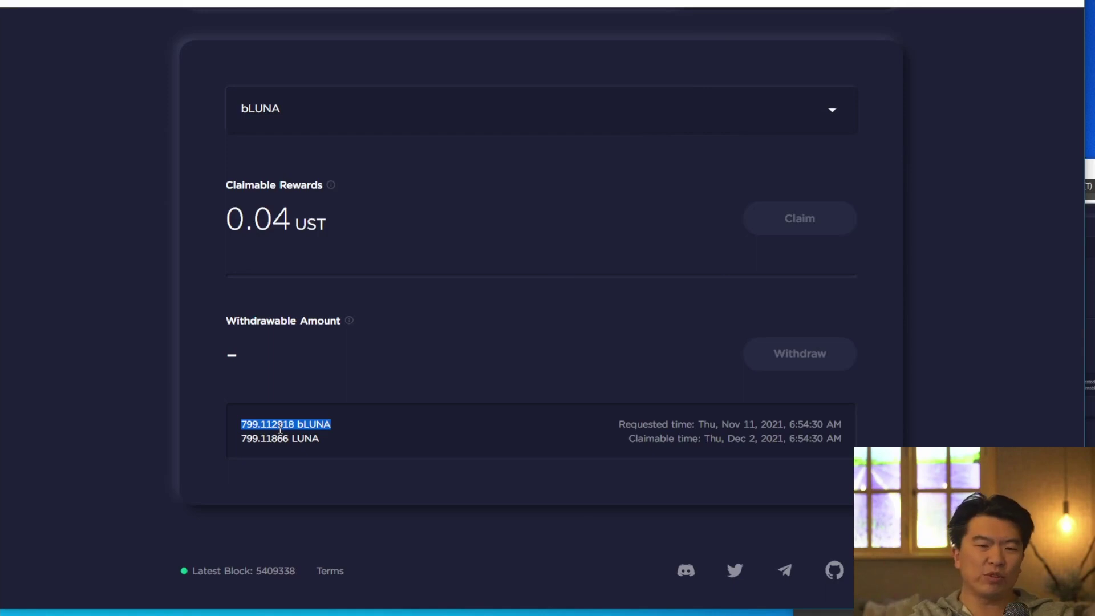
{"action": "scroll", "coordinate": [313, 337], "scroll_direction": "up", "scroll_amount": 3}
{"action": "scroll", "coordinate": [313, 336], "scroll_direction": "up", "scroll_amount": 2}
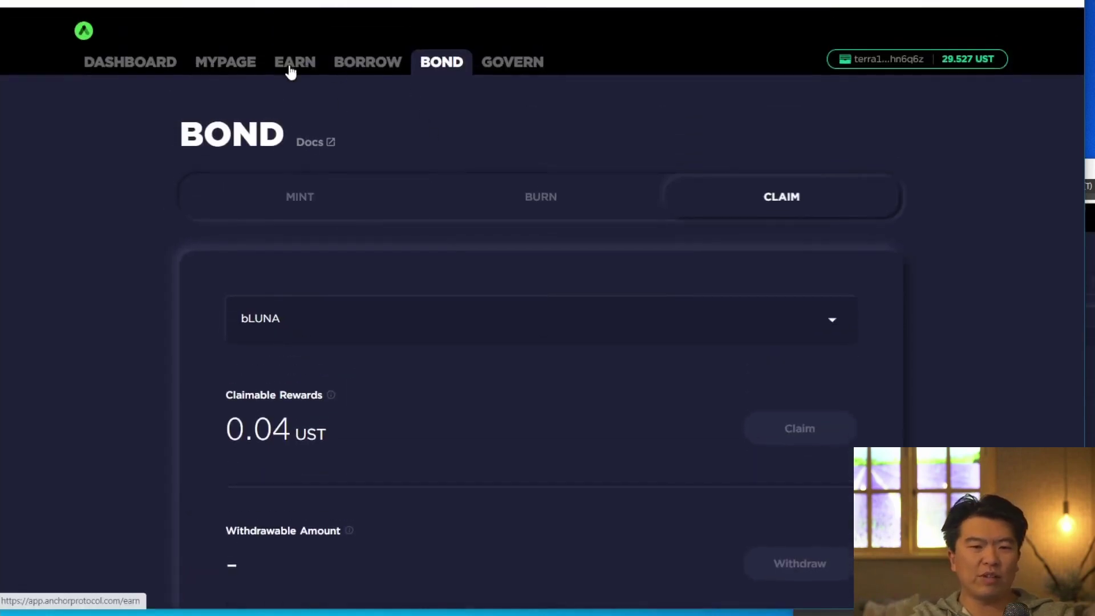
Review the Earn page, then the Borrow page's net APR, position values and the bETH and bLUNA collateral list.
{"action": "left_click", "coordinate": [290, 66]}
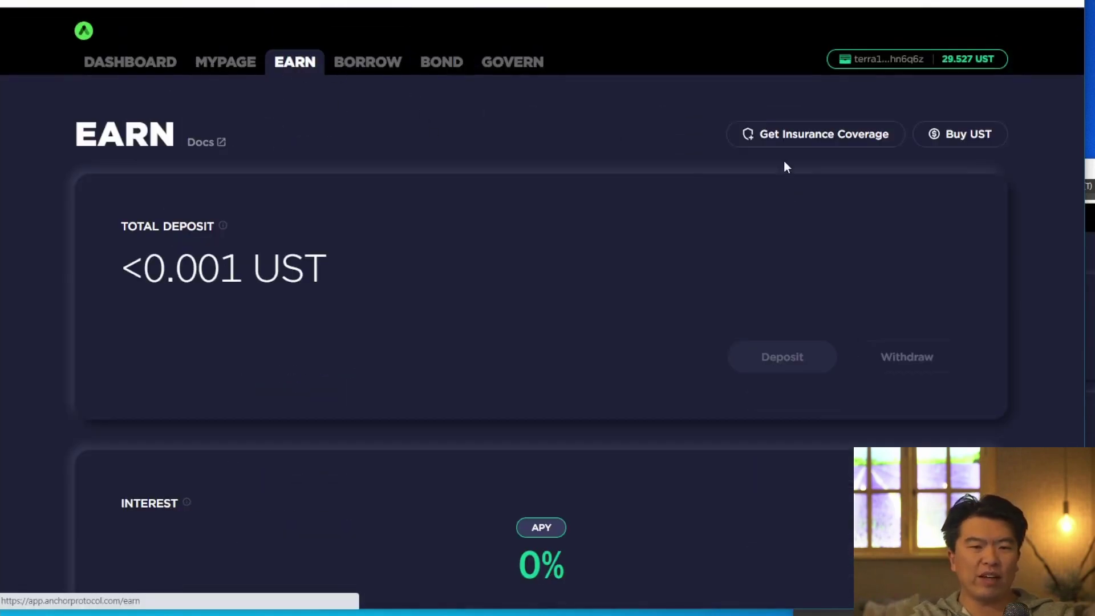
{"action": "left_click", "coordinate": [374, 72]}
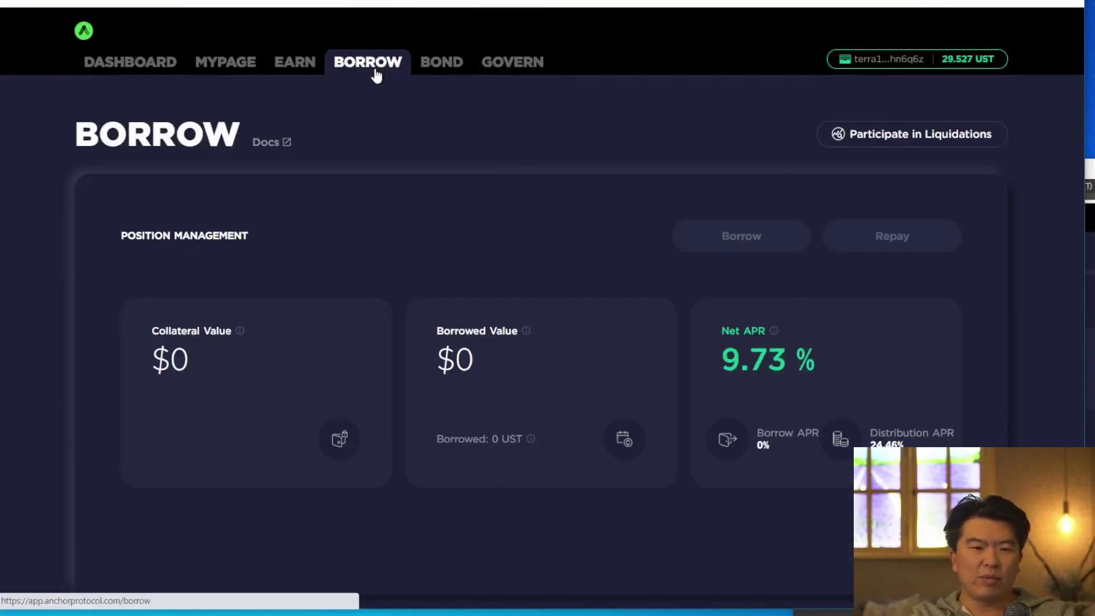
{"action": "triple_click", "coordinate": [771, 365]}
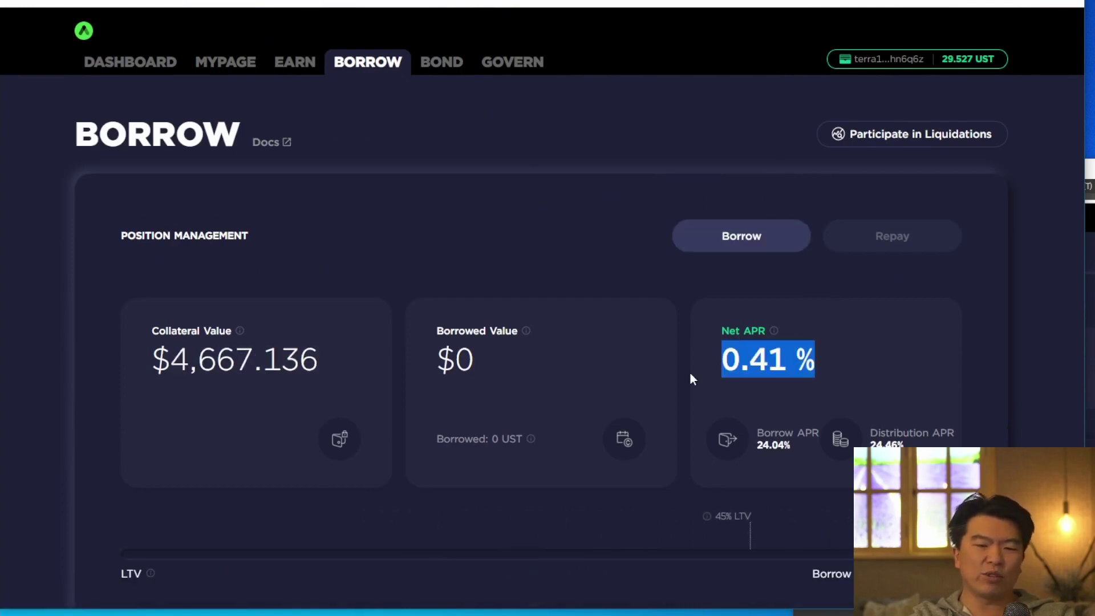
{"action": "scroll", "coordinate": [692, 377], "scroll_direction": "down", "scroll_amount": 8}
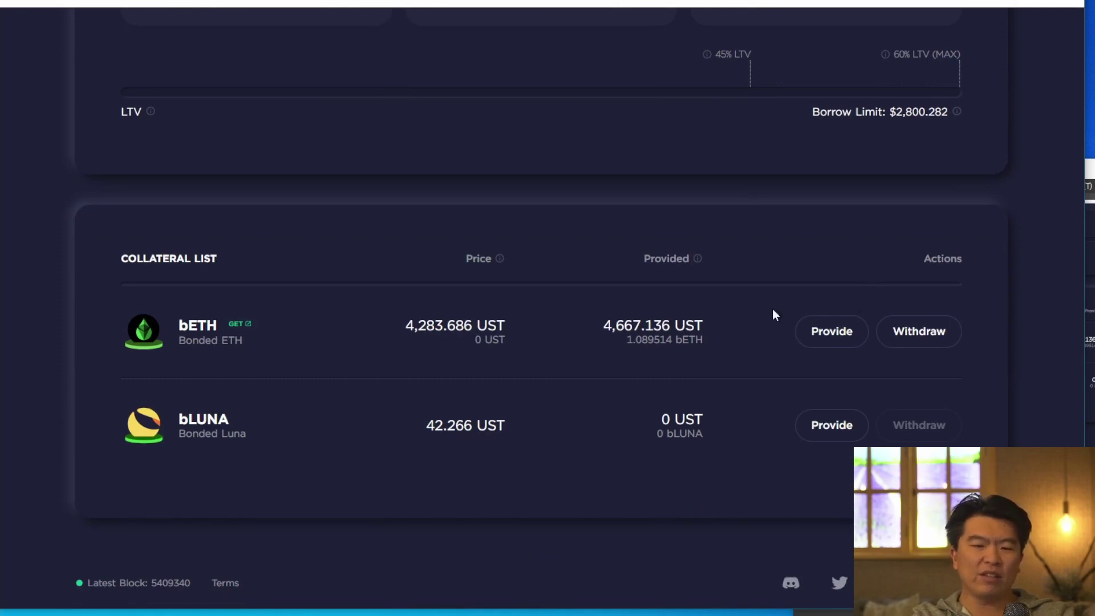
{"action": "scroll", "coordinate": [532, 237], "scroll_direction": "up", "scroll_amount": 7}
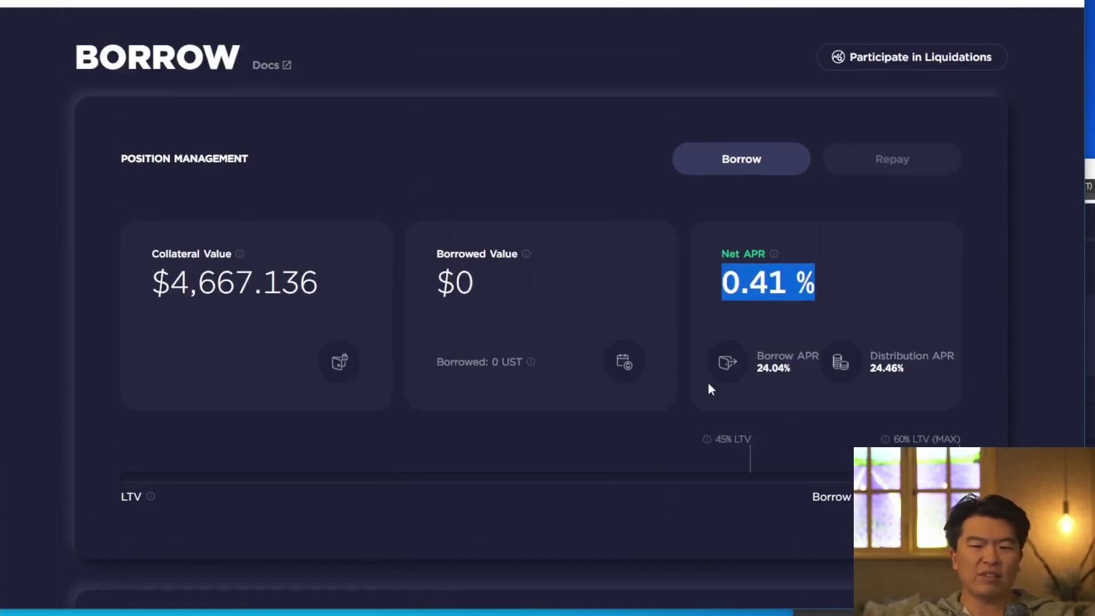
{"action": "left_click", "coordinate": [701, 478]}
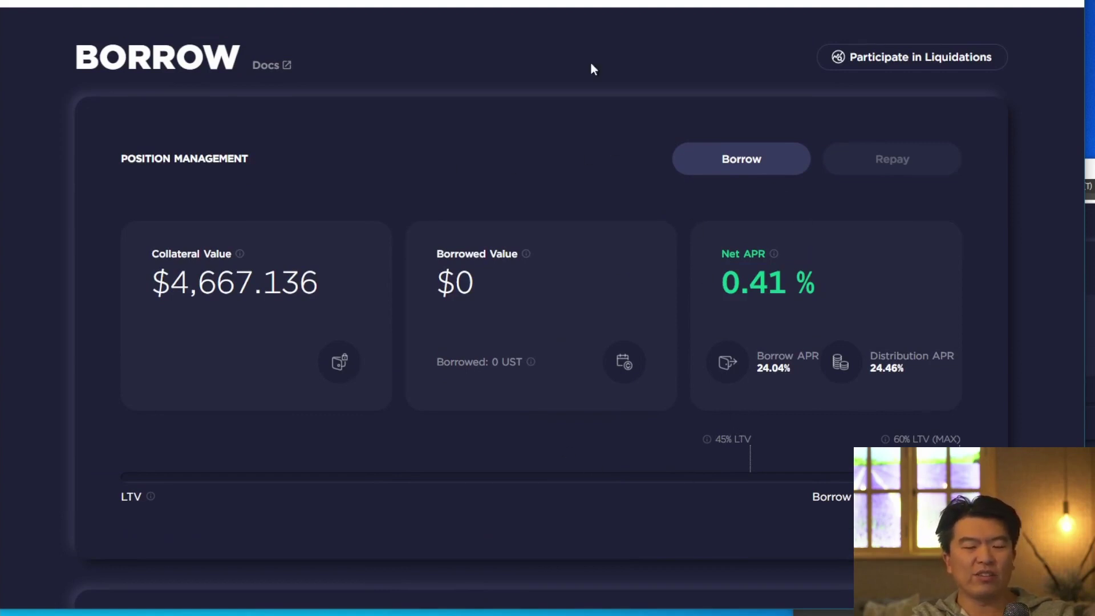
{"action": "scroll", "coordinate": [713, 142], "scroll_direction": "up", "scroll_amount": 2}
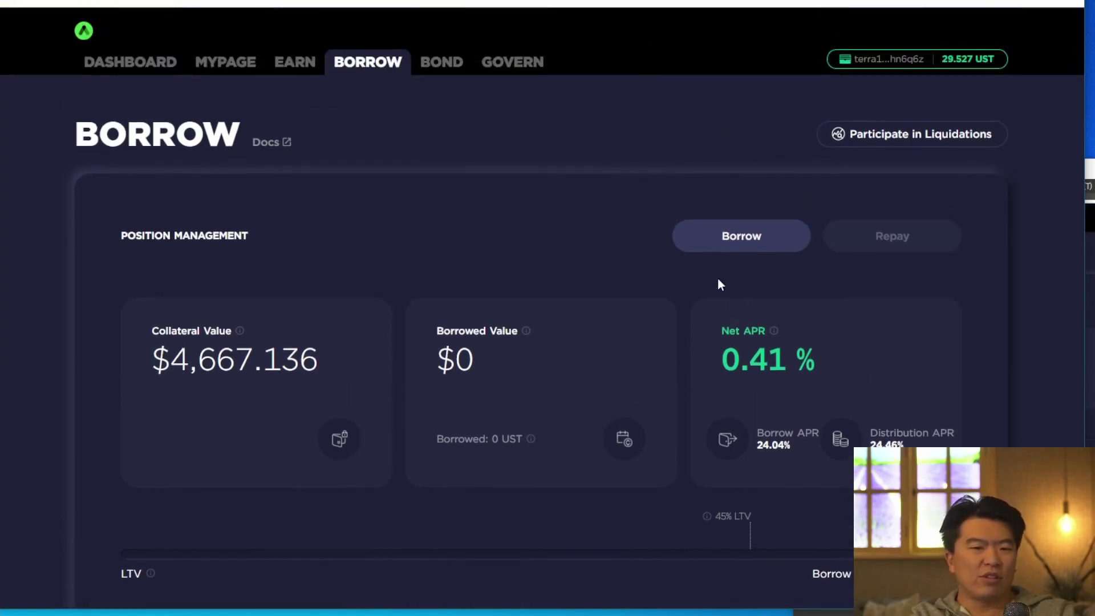
{"action": "scroll", "coordinate": [589, 334], "scroll_direction": "down", "scroll_amount": 7}
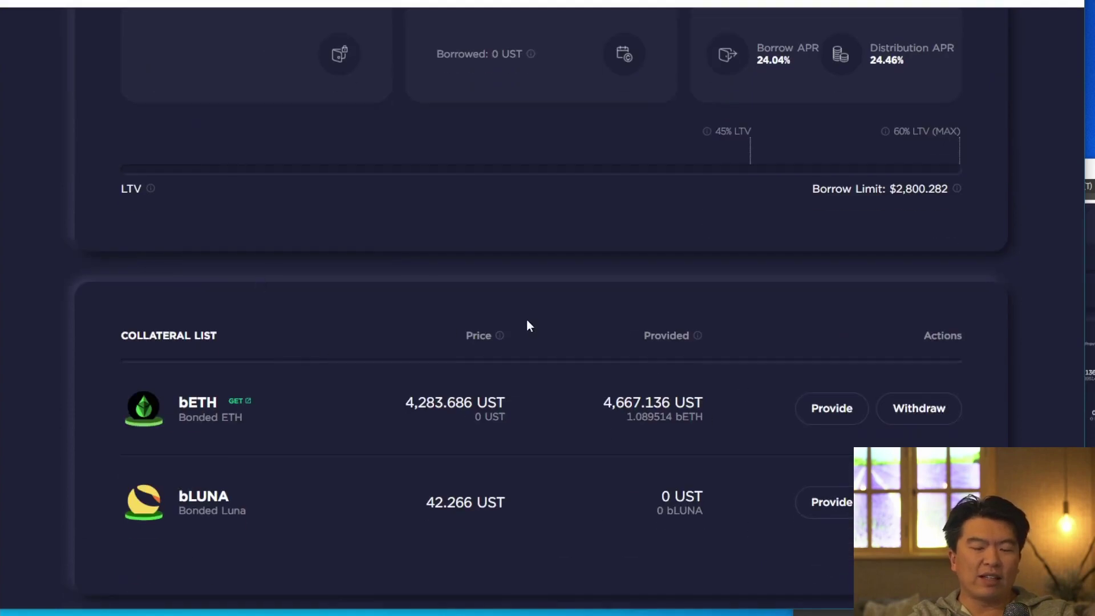
{"action": "scroll", "coordinate": [527, 322], "scroll_direction": "up", "scroll_amount": 7}
Return to the Bond claim section and check the pending bLUNA burn request's amount and requested time.
{"action": "left_click", "coordinate": [458, 62]}
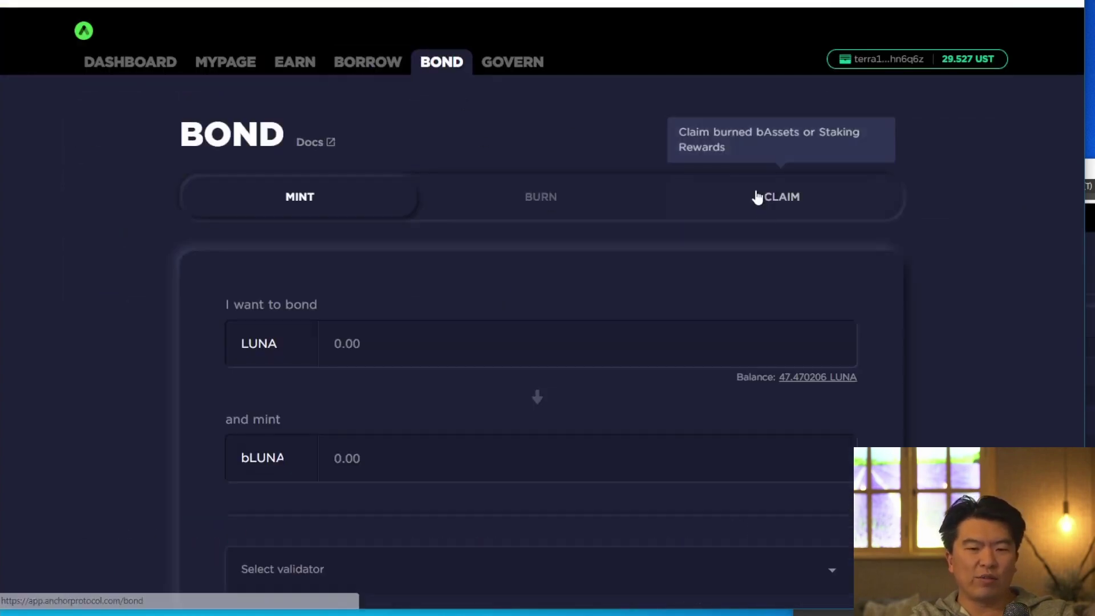
{"action": "left_click", "coordinate": [759, 195]}
{"action": "scroll", "coordinate": [806, 257], "scroll_direction": "down", "scroll_amount": 4}
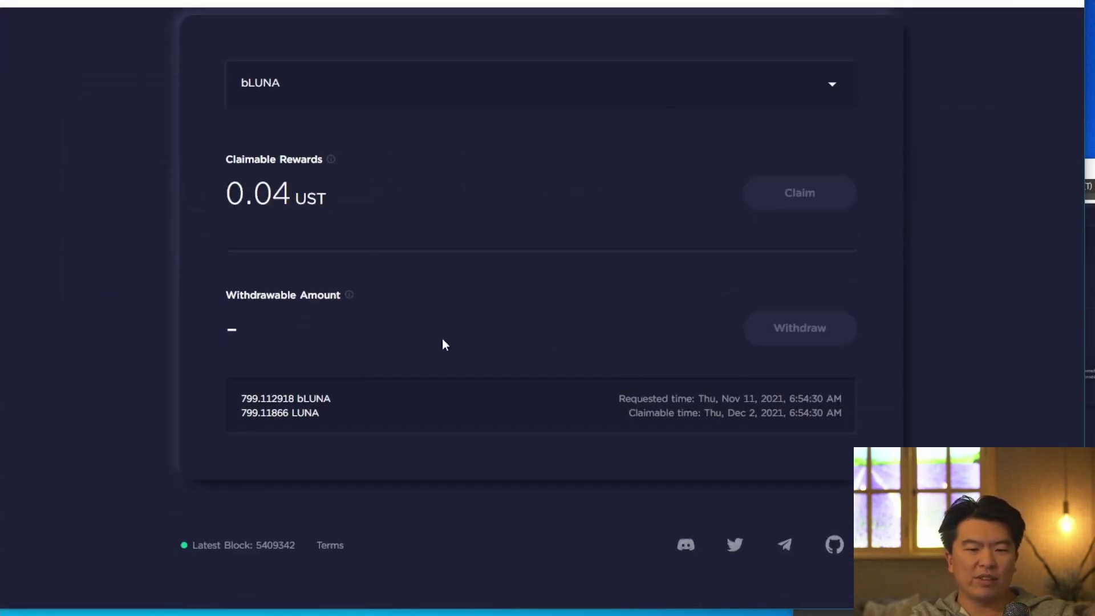
{"action": "triple_click", "coordinate": [271, 404]}
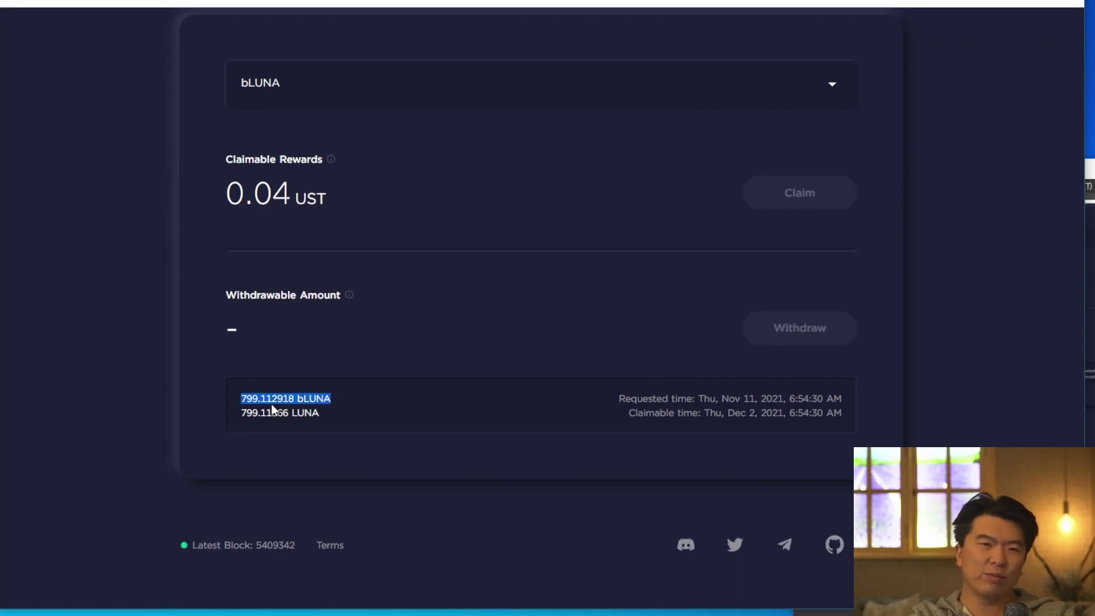
{"action": "left_click", "coordinate": [394, 397]}
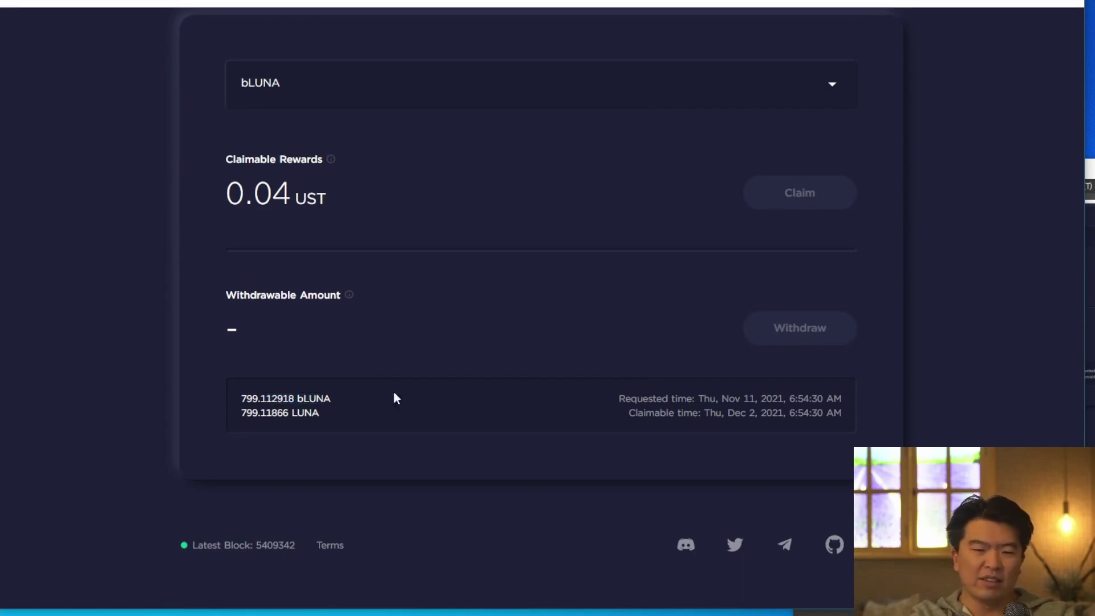
{"action": "triple_click", "coordinate": [770, 398]}
{"action": "left_click", "coordinate": [536, 216]}
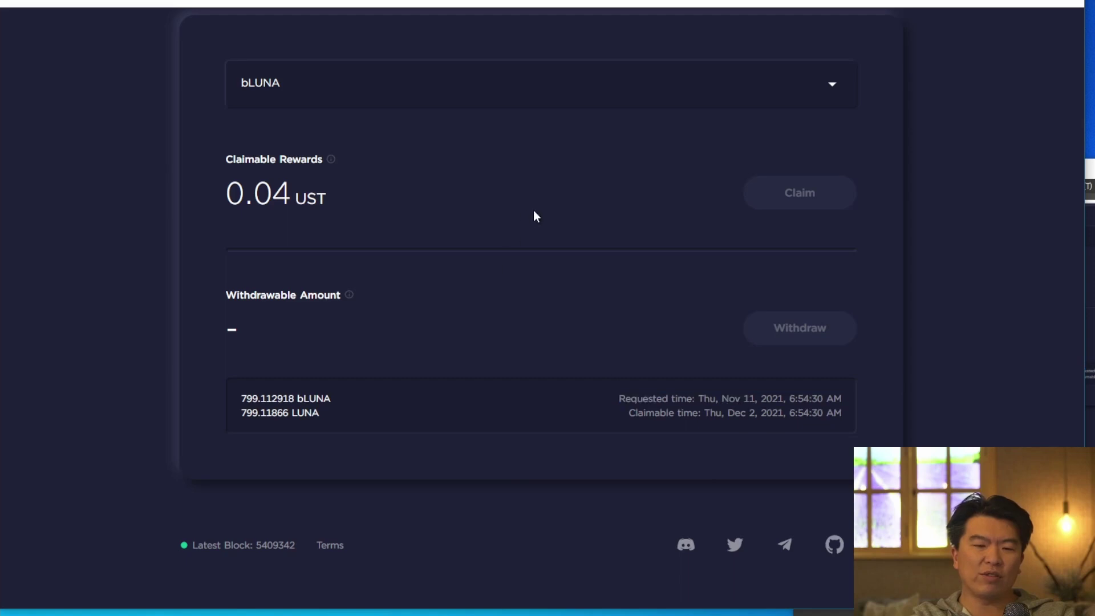
Switch to TerraSwap and set up a swap quote from 1 Luna to bLuna.
{"action": "key", "text": "ctrl+Tab"}
{"action": "key", "text": "ctrl+Tab"}
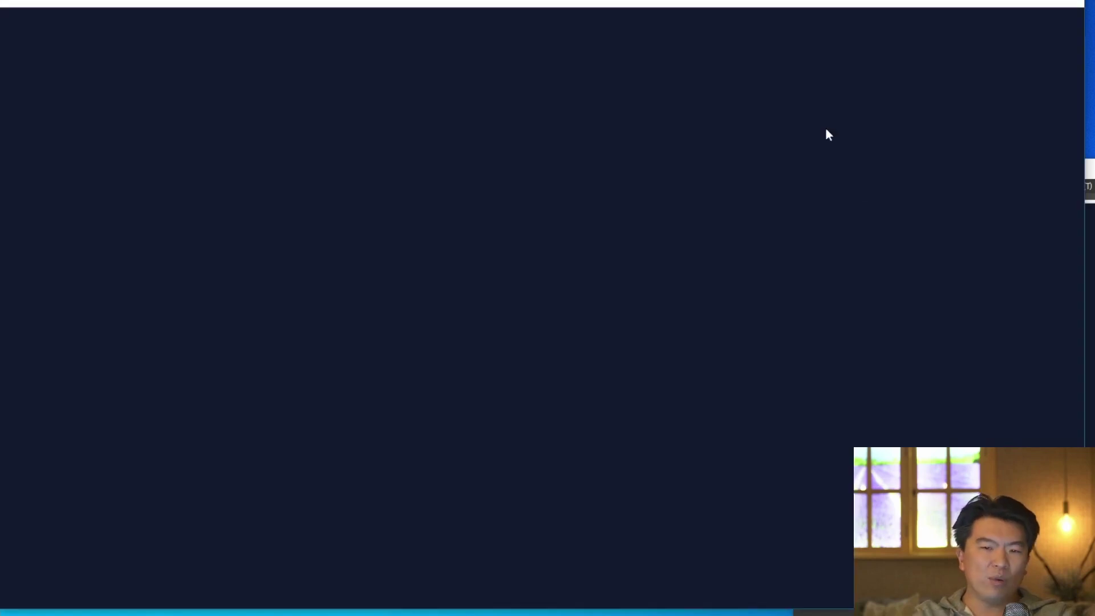
{"action": "key", "text": "ctrl+Tab"}
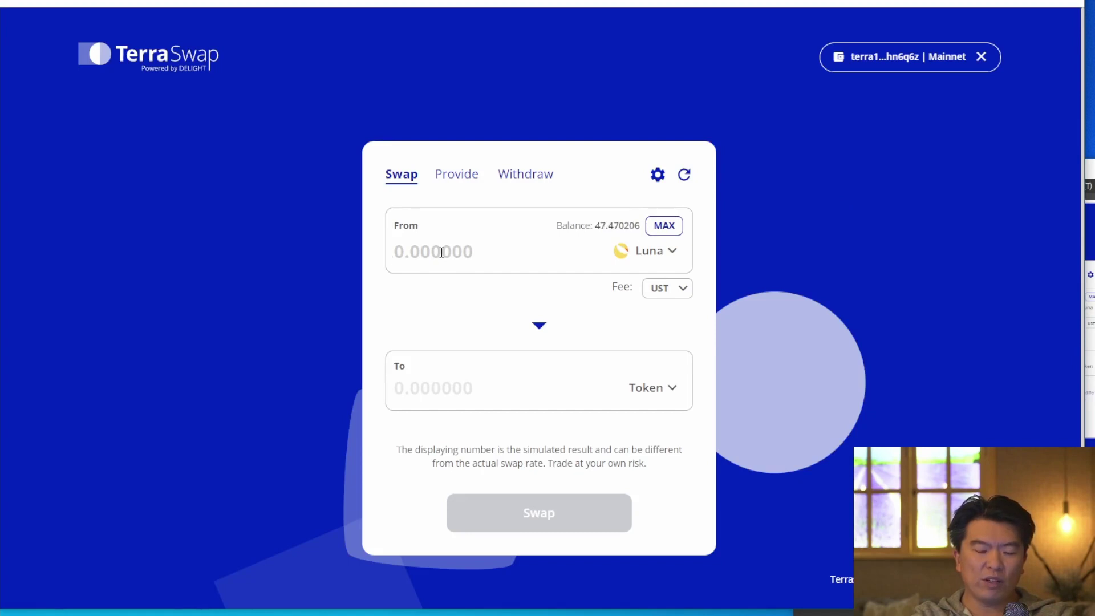
{"action": "type", "text": "1"}
{"action": "left_click", "coordinate": [656, 390]}
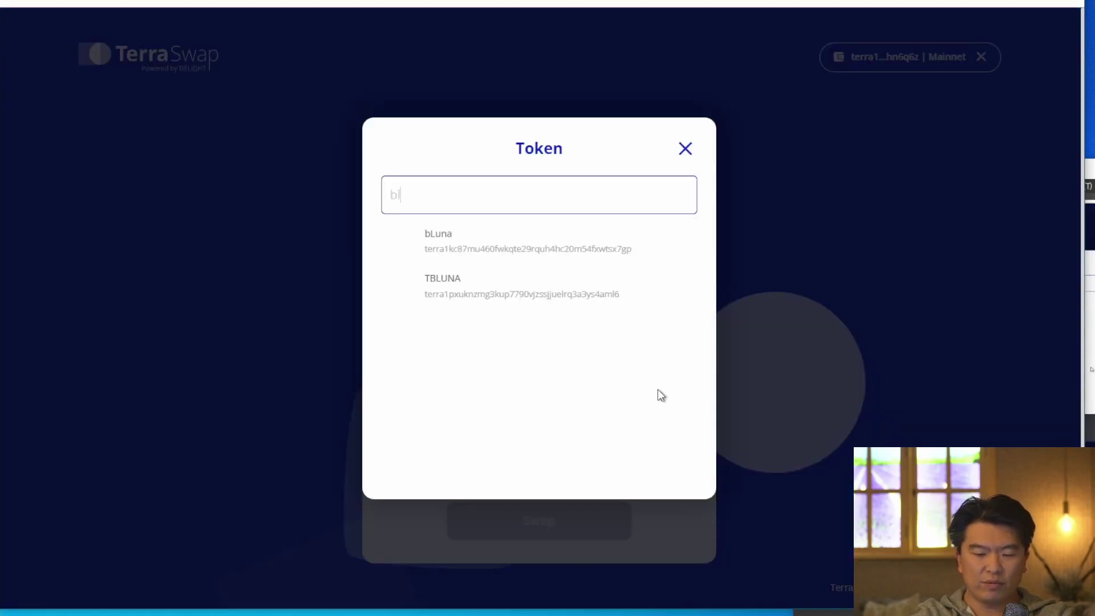
{"action": "left_click", "coordinate": [506, 242]}
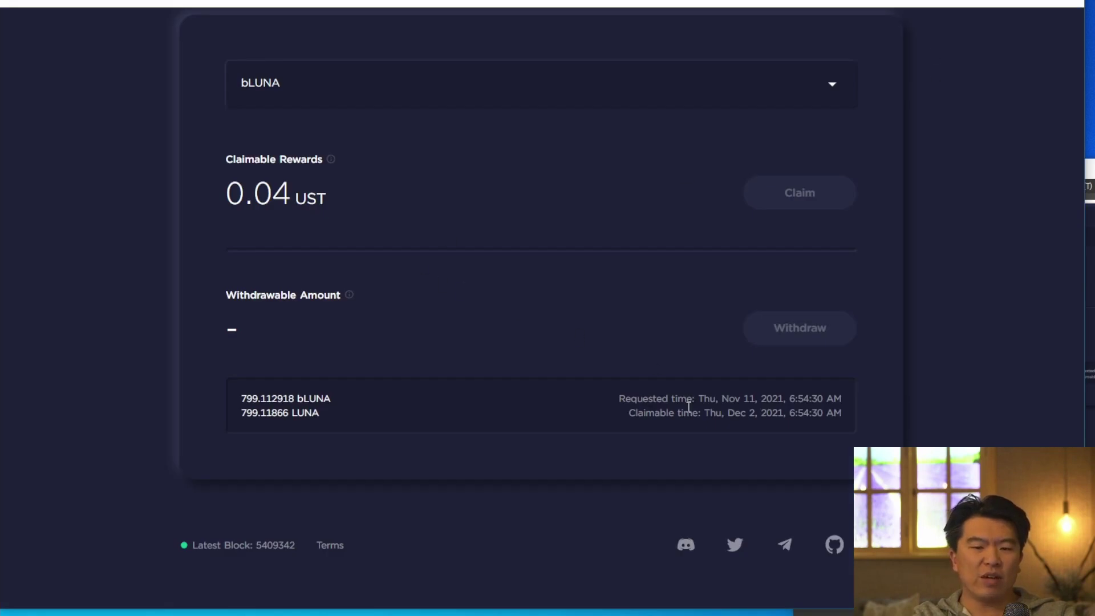
Check the LUNA amount and claimable time of the pending bLUNA burn request on Anchor Protocol.
{"action": "triple_click", "coordinate": [273, 412]}
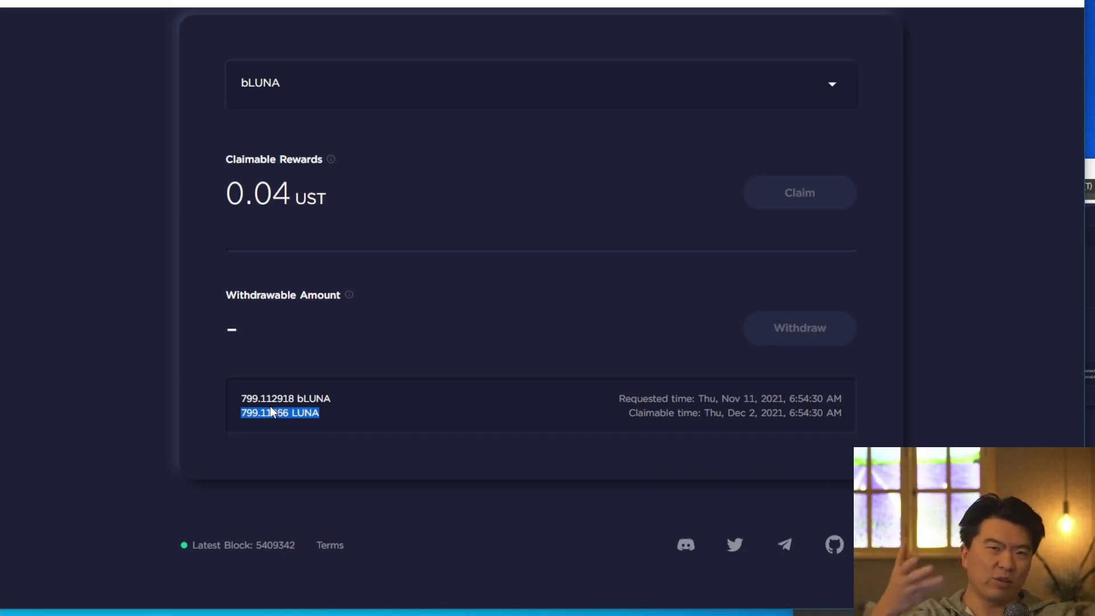
{"action": "left_click", "coordinate": [452, 363]}
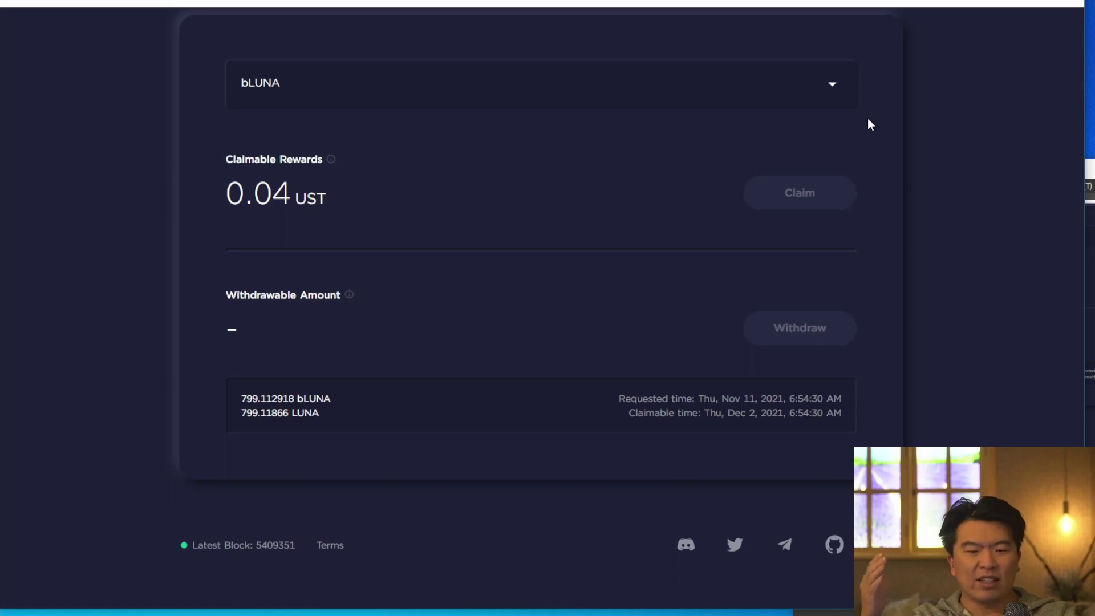
{"action": "triple_click", "coordinate": [292, 411]}
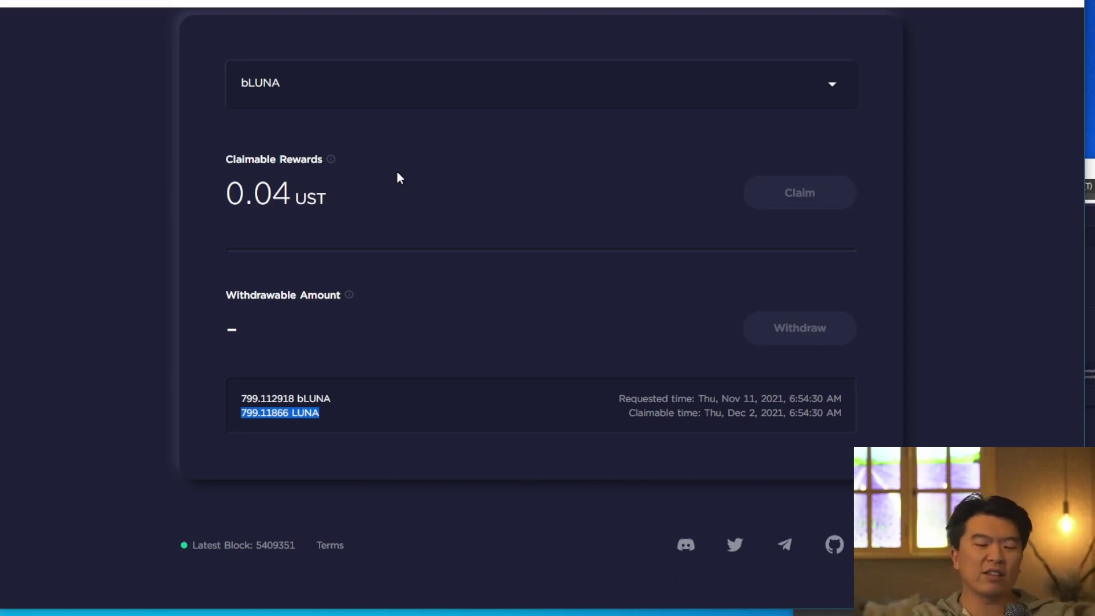
{"action": "left_click", "coordinate": [502, 228]}
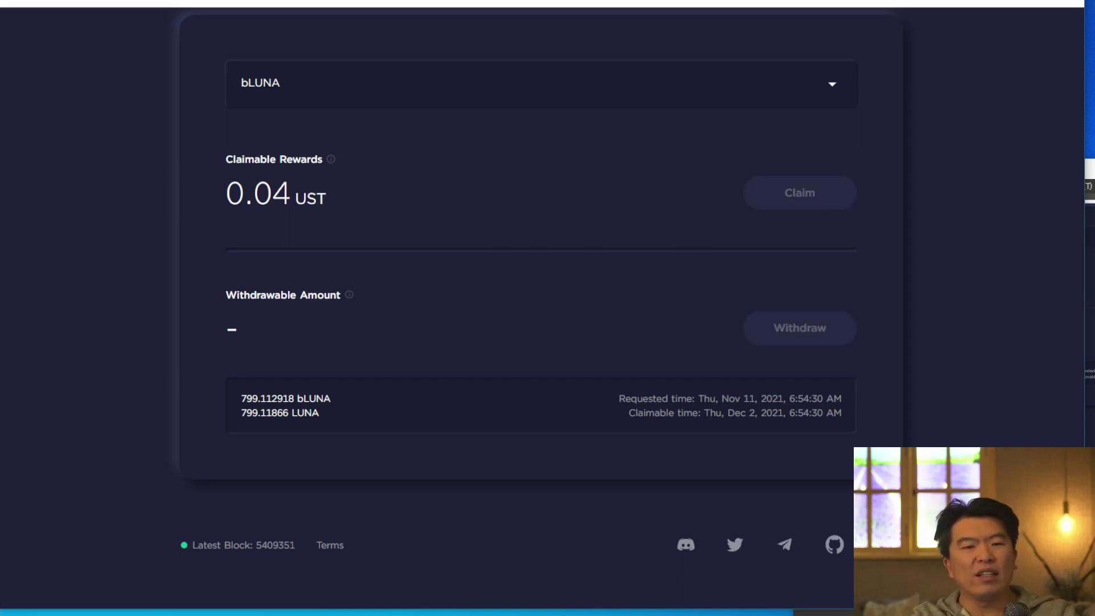
Switch to the Aave dashboard and review the AVAX and WETH.e deposit balances.
{"action": "left_click", "coordinate": [440, 0]}
{"action": "double_click", "coordinate": [75, 438]}
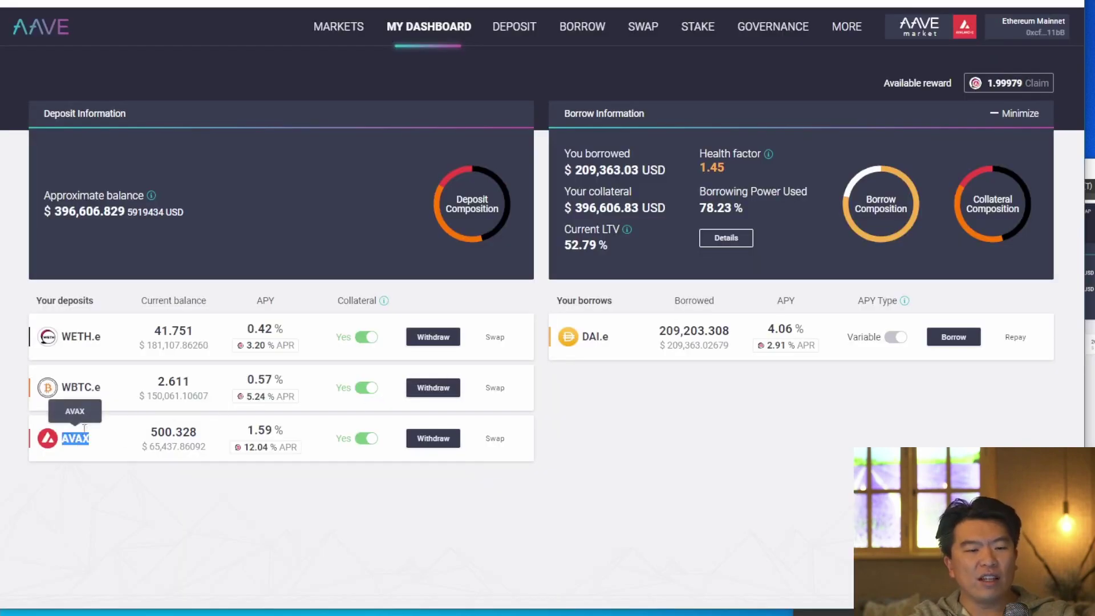
{"action": "double_click", "coordinate": [76, 336]}
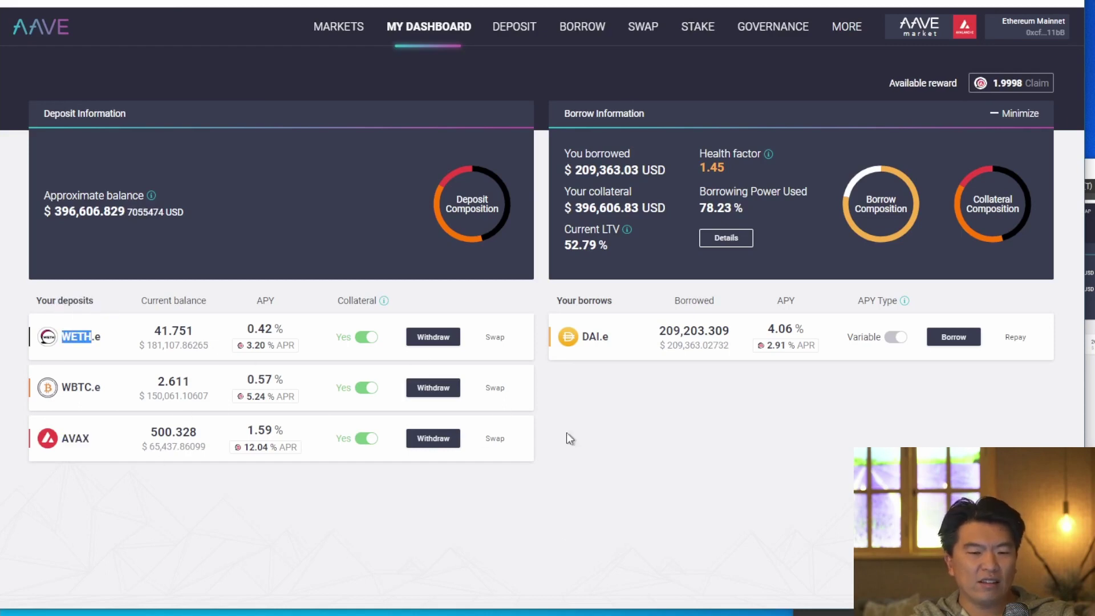
{"action": "left_click", "coordinate": [740, 477]}
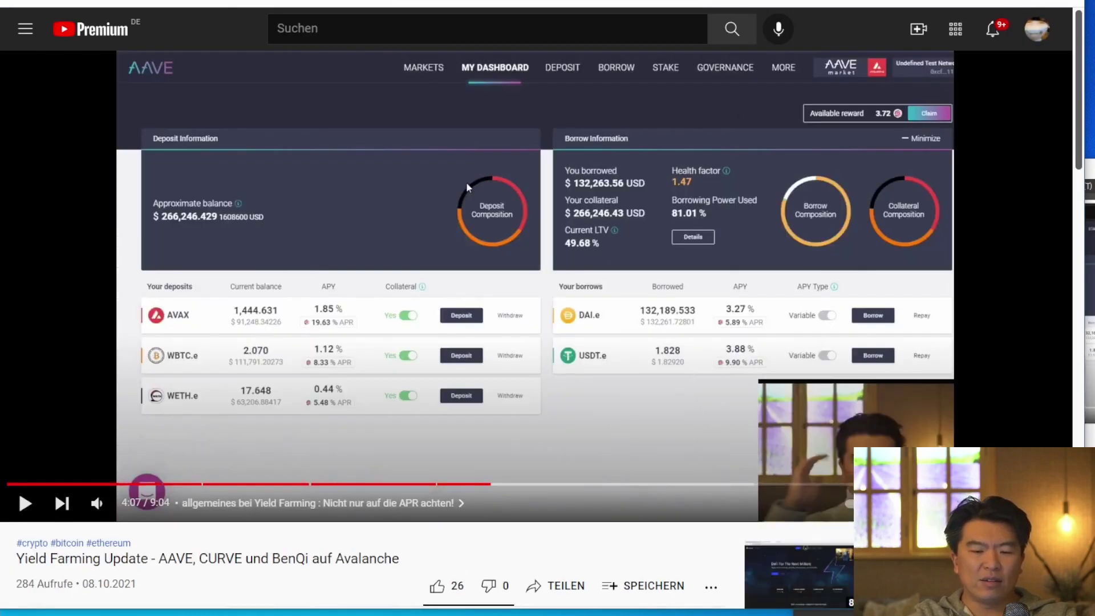
Switch to TradingView and compare the AVAX/TetherUS and Ethereum/U.S. Dollar 4h charts with the Bitcoin chart.
{"action": "left_click", "coordinate": [388, 576]}
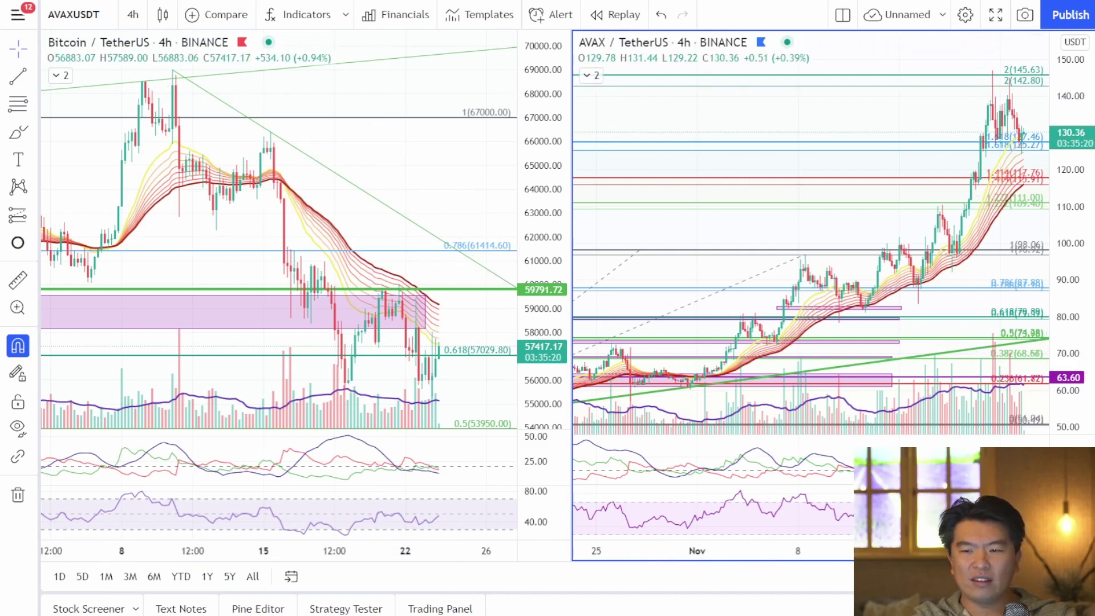
{"action": "key", "text": "space"}
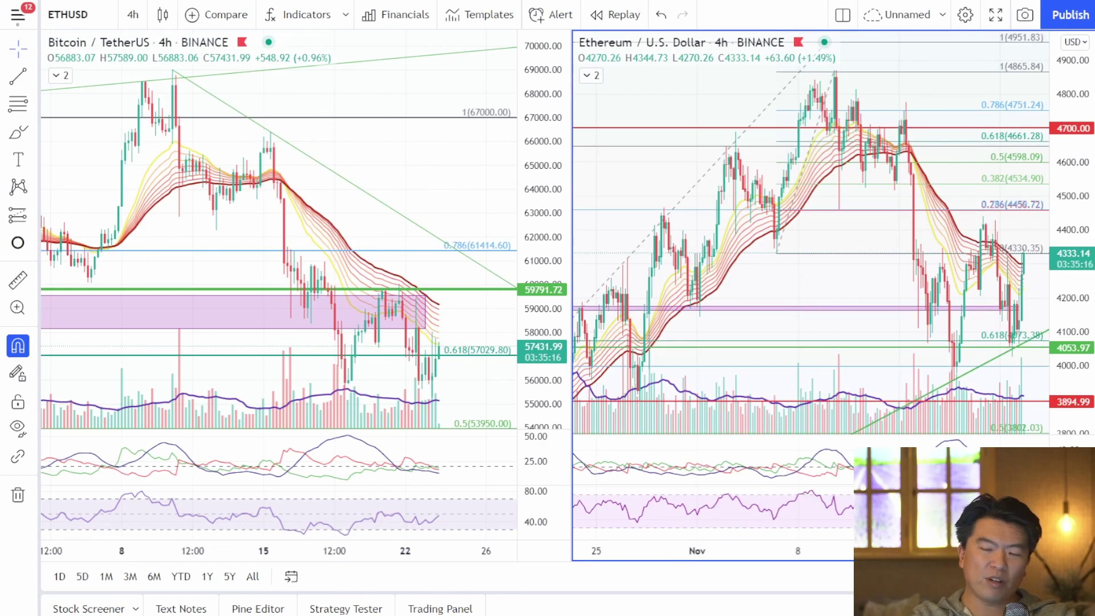
{"action": "key", "text": "shift+space"}
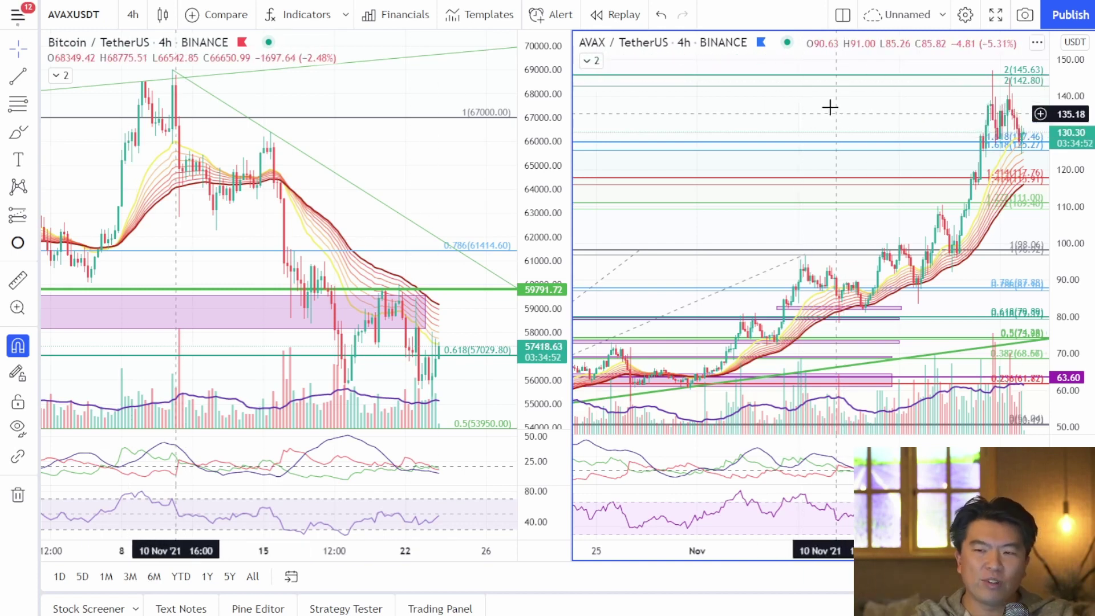
Return to the Aave dashboard, comparing it with the earlier Aave positions in the Yield Farming Update video.
{"action": "mouse_move", "coordinate": [346, 605]}
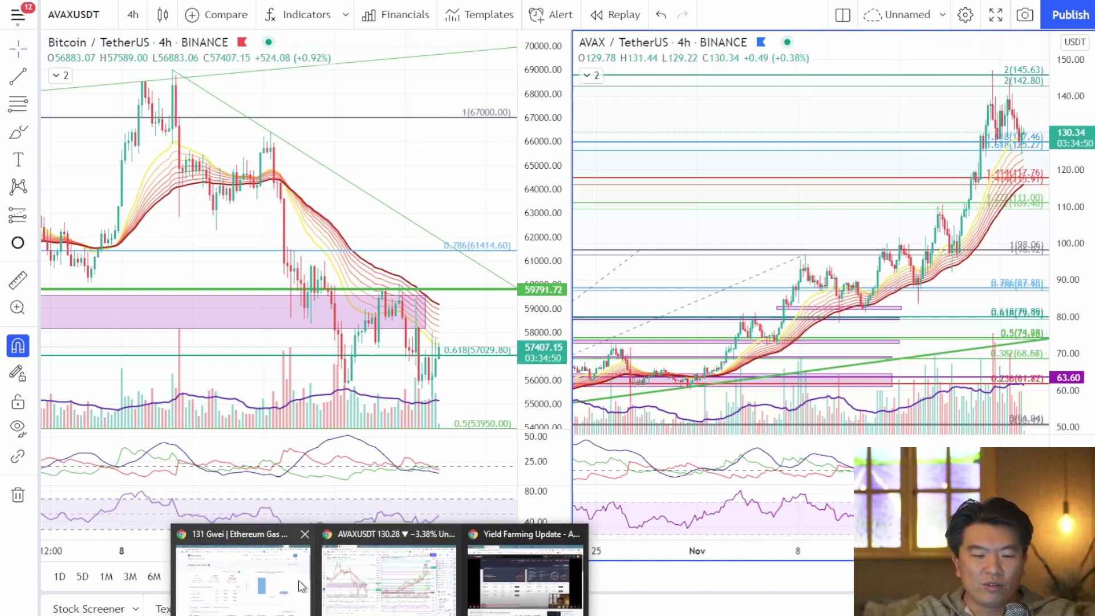
{"action": "mouse_move", "coordinate": [270, 577]}
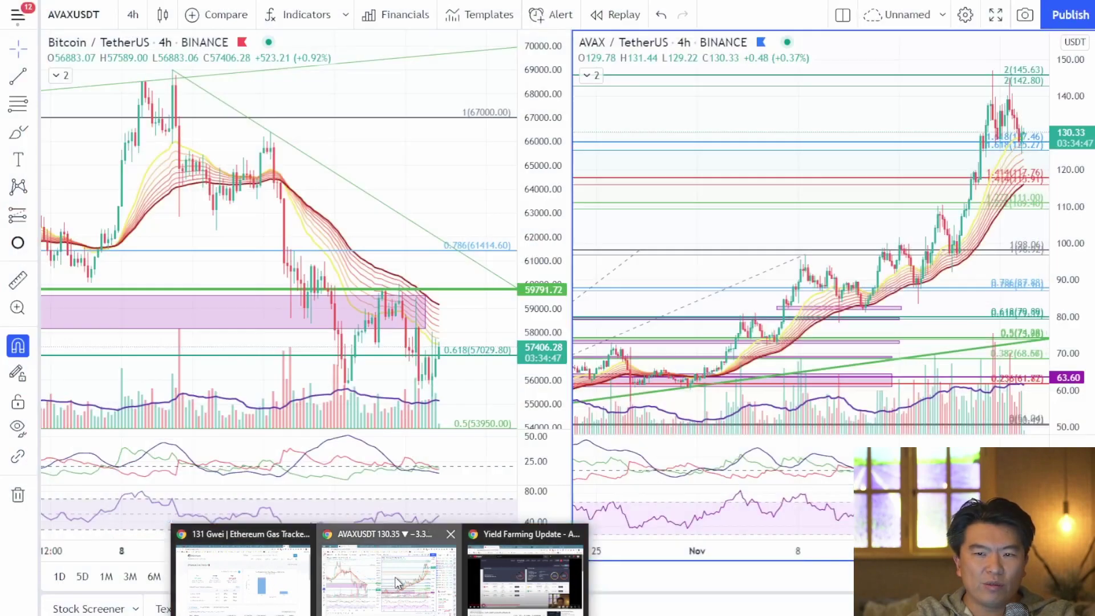
{"action": "left_click", "coordinate": [387, 576]}
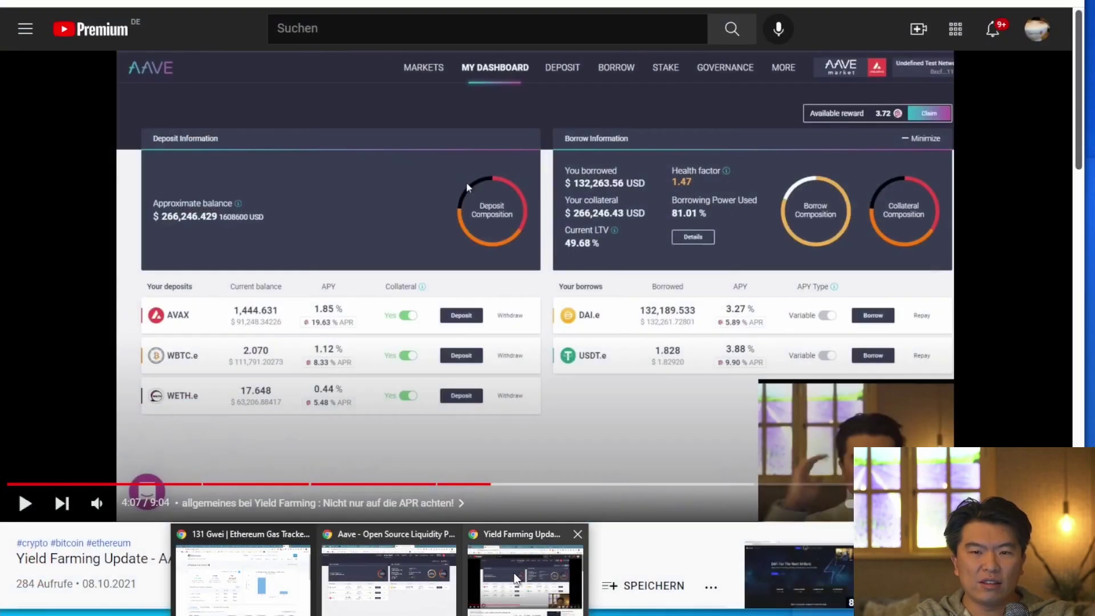
{"action": "left_click", "coordinate": [504, 579]}
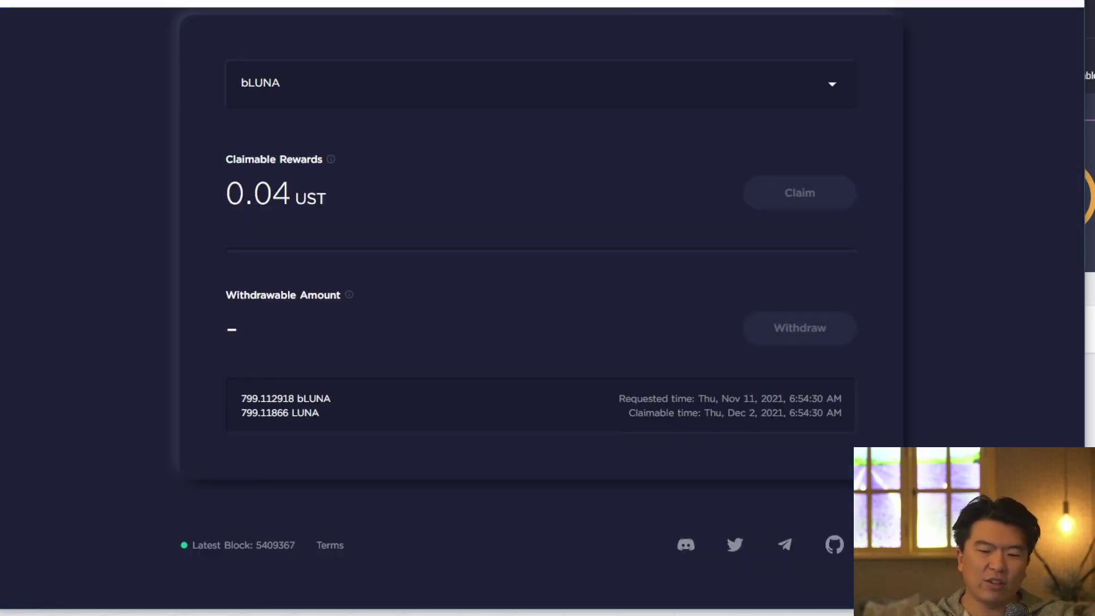
Switch to Terra Station's Staking page and check the undelegated Luna amount and its release time.
{"action": "left_click", "coordinate": [744, 571]}
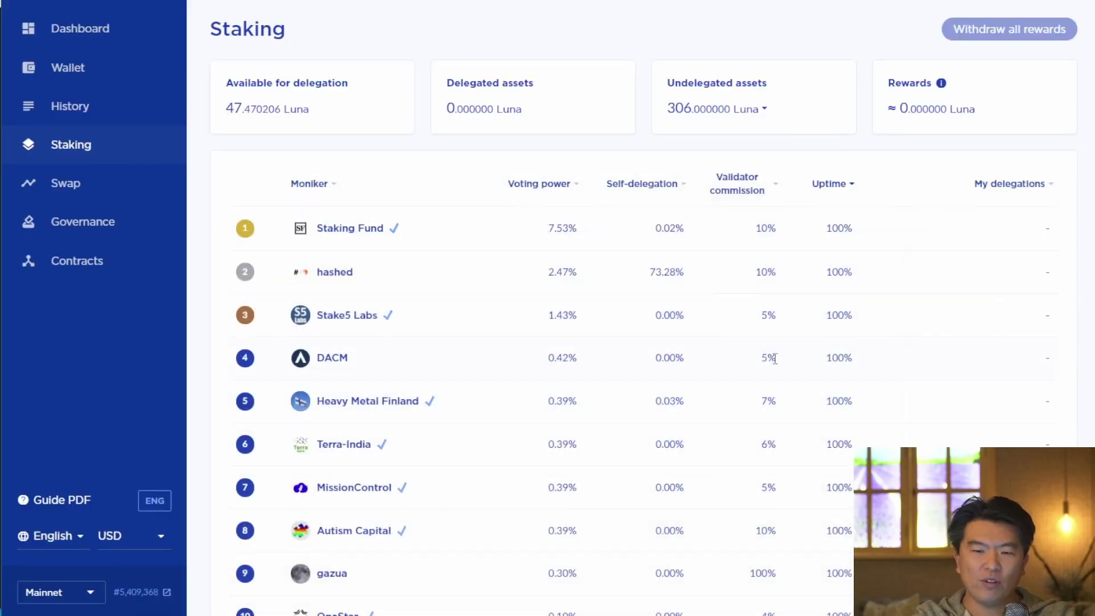
{"action": "left_click", "coordinate": [736, 120]}
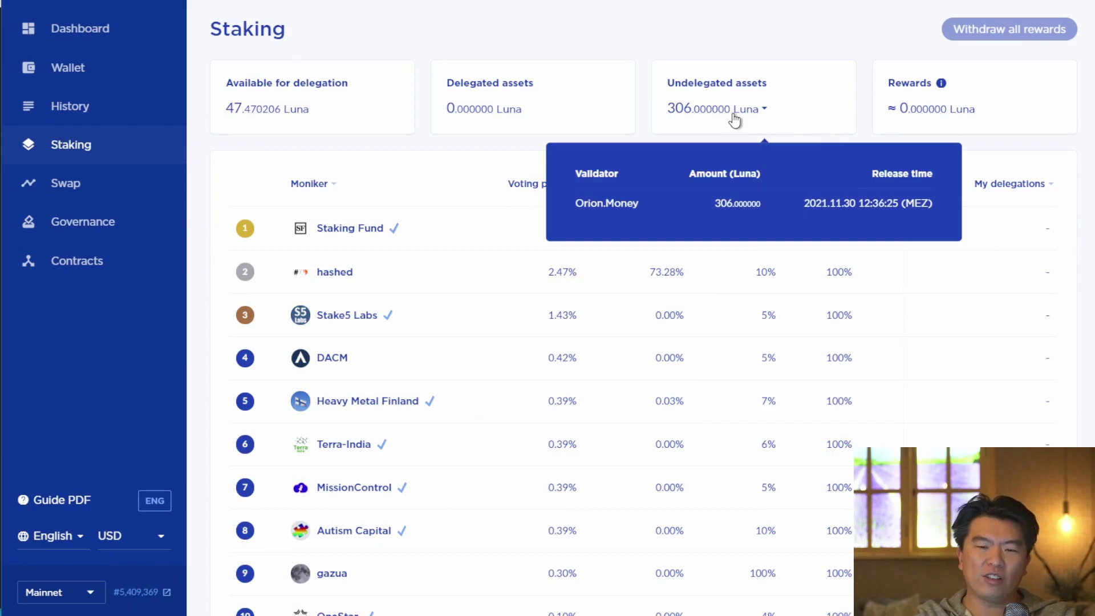
{"action": "triple_click", "coordinate": [854, 202]}
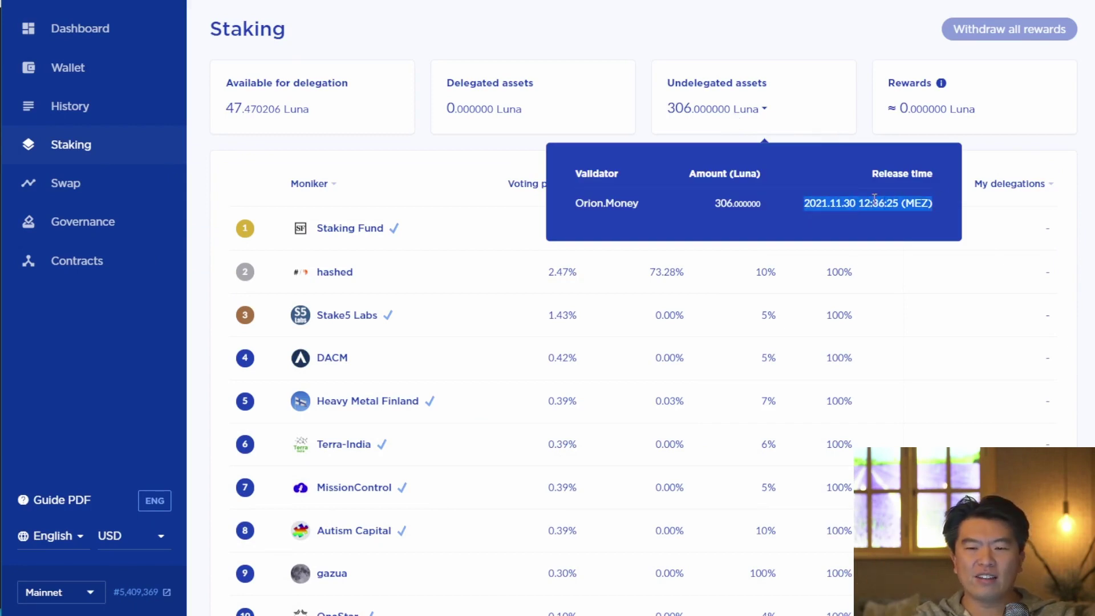
{"action": "double_click", "coordinate": [735, 204]}
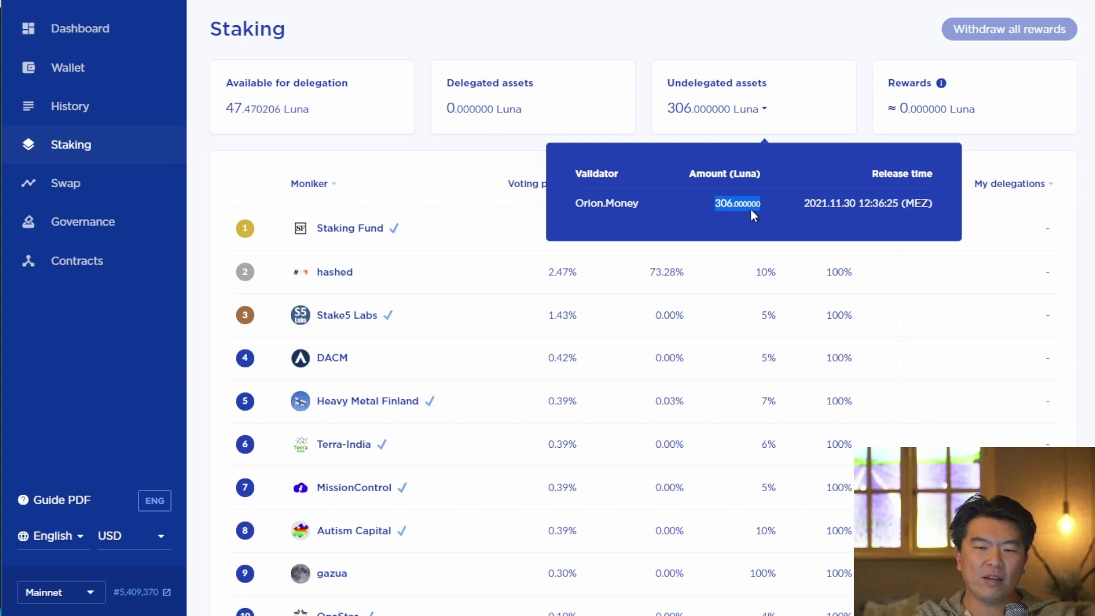
{"action": "triple_click", "coordinate": [895, 202]}
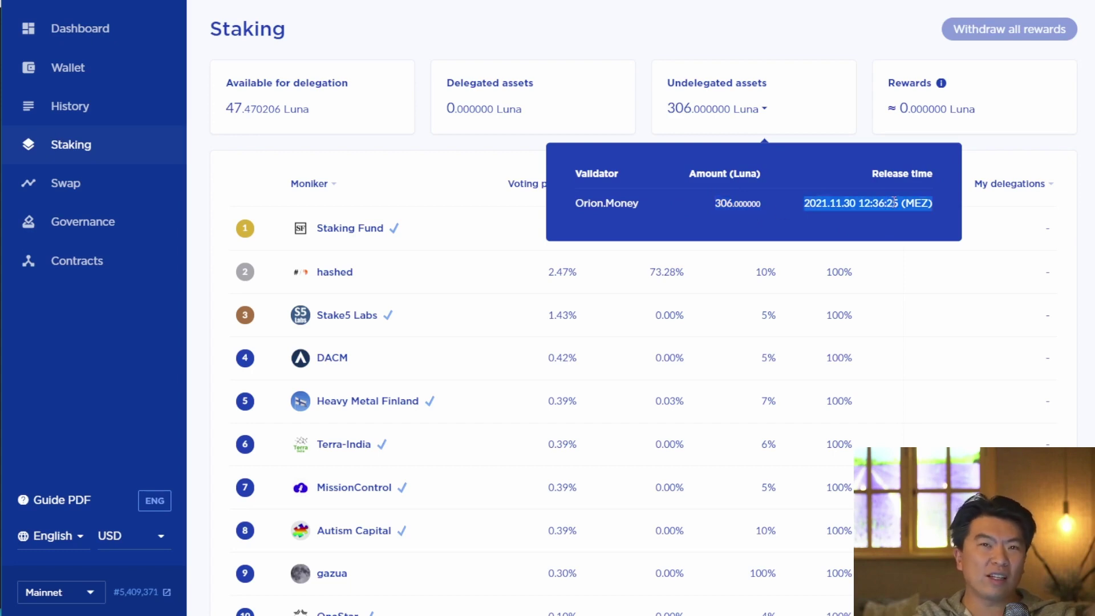
{"action": "triple_click", "coordinate": [849, 206]}
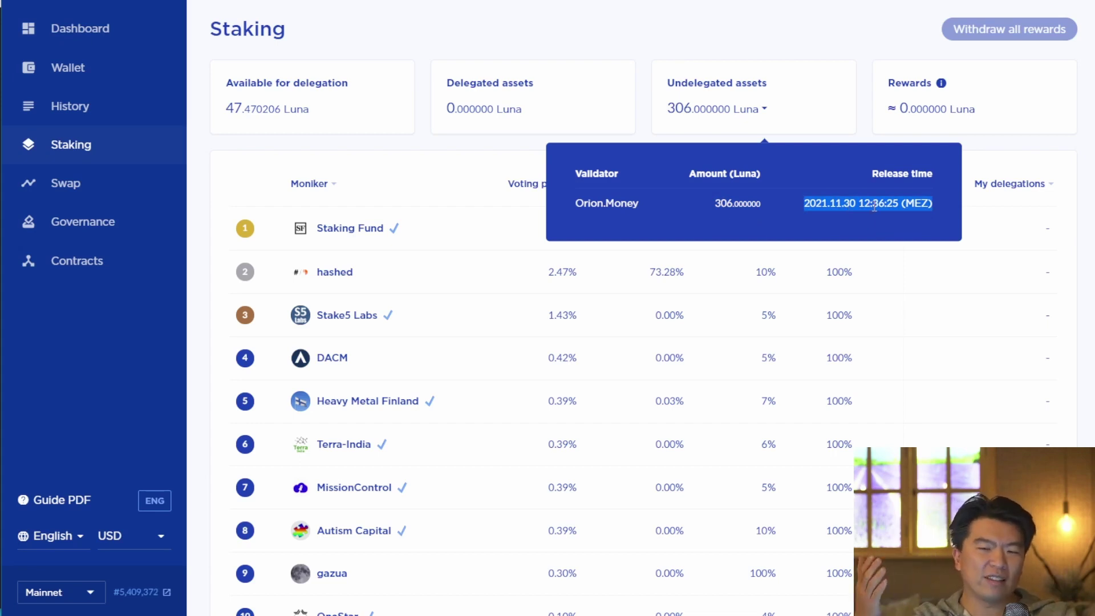
{"action": "left_click", "coordinate": [870, 45]}
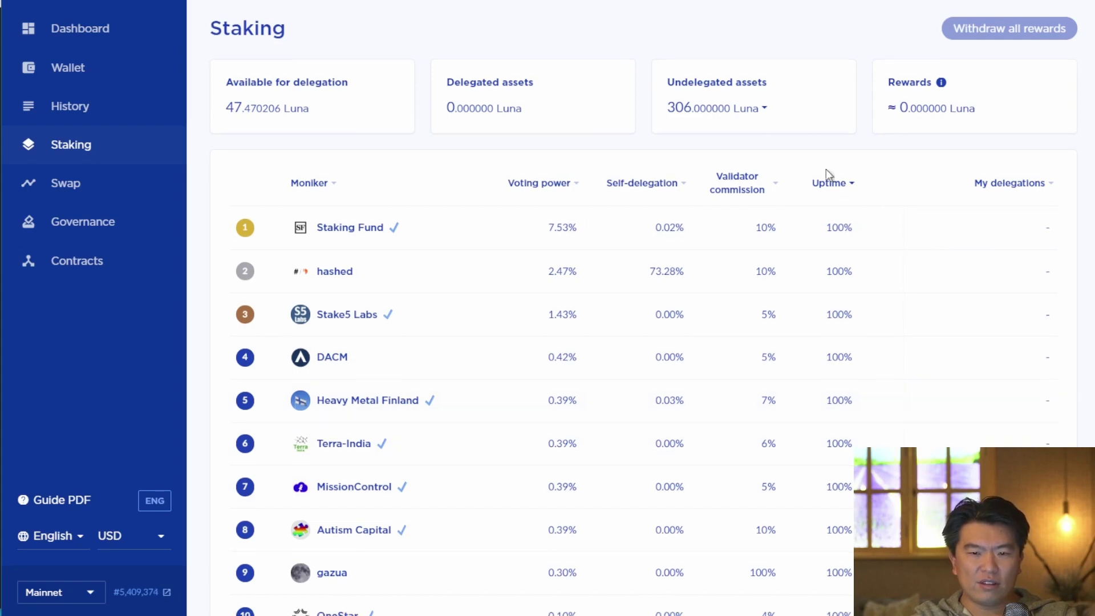
Look through the validator list on the Staking page.
{"action": "scroll", "coordinate": [830, 199], "scroll_direction": "down", "scroll_amount": 8}
{"action": "scroll", "coordinate": [837, 251], "scroll_direction": "up", "scroll_amount": 8}
{"action": "scroll", "coordinate": [809, 514], "scroll_direction": "down", "scroll_amount": 4}
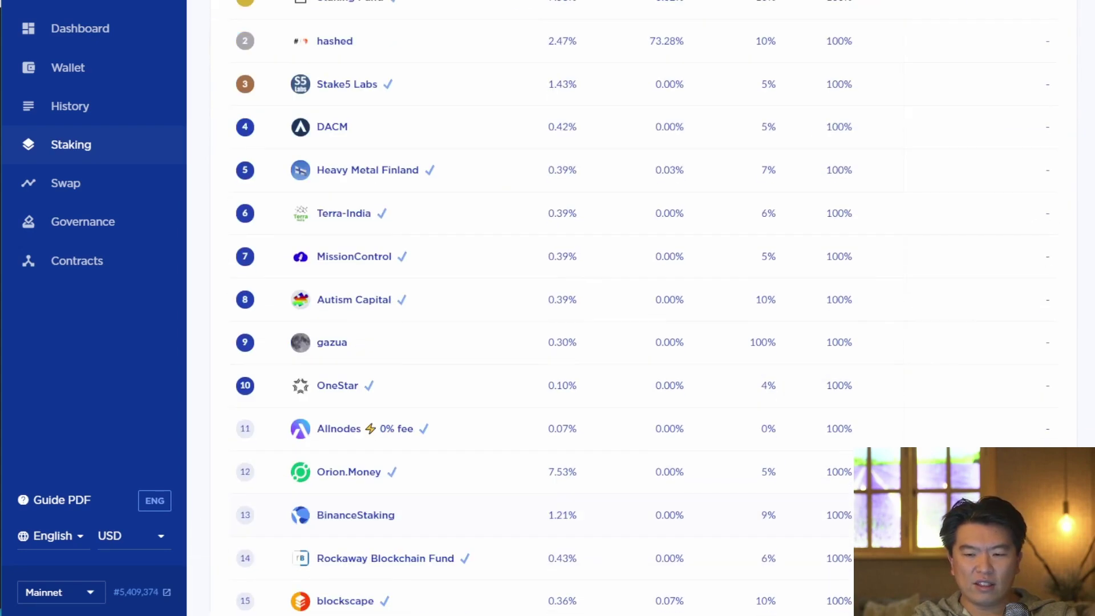
{"action": "scroll", "coordinate": [804, 514], "scroll_direction": "up", "scroll_amount": 4}
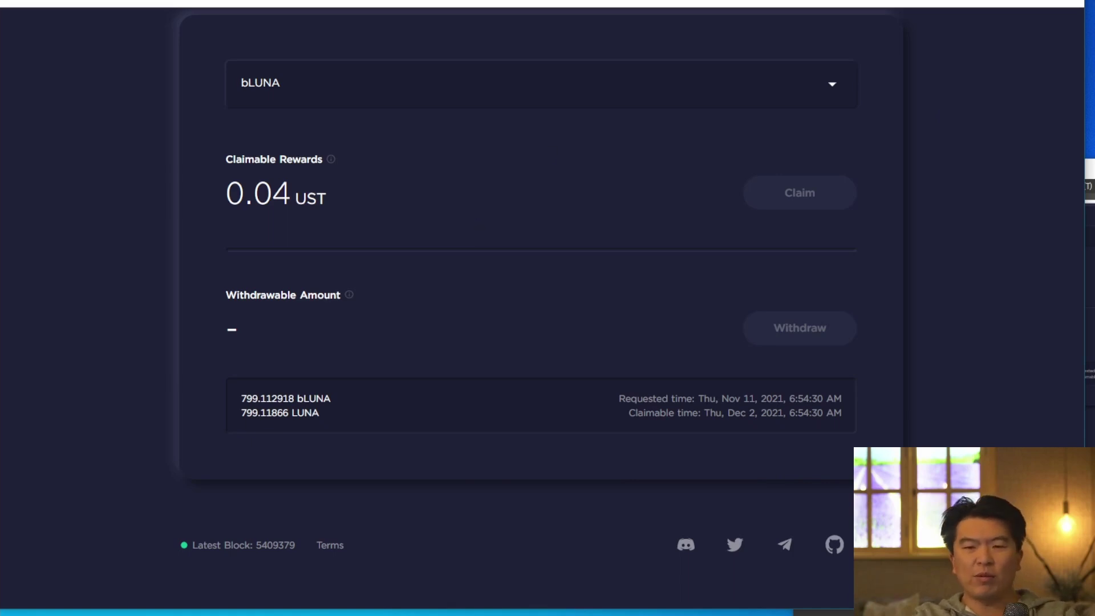
Open the Solana wallet extension, check the SOL balance and staked amount, and close the wallet.
{"action": "left_click", "coordinate": [896, 2]}
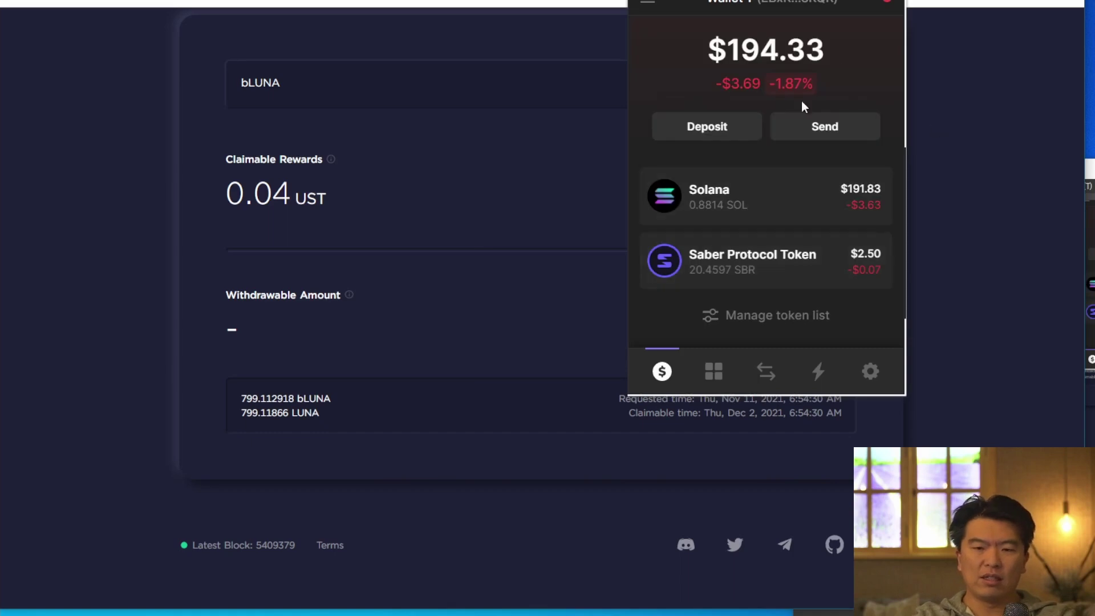
{"action": "left_click", "coordinate": [777, 187]}
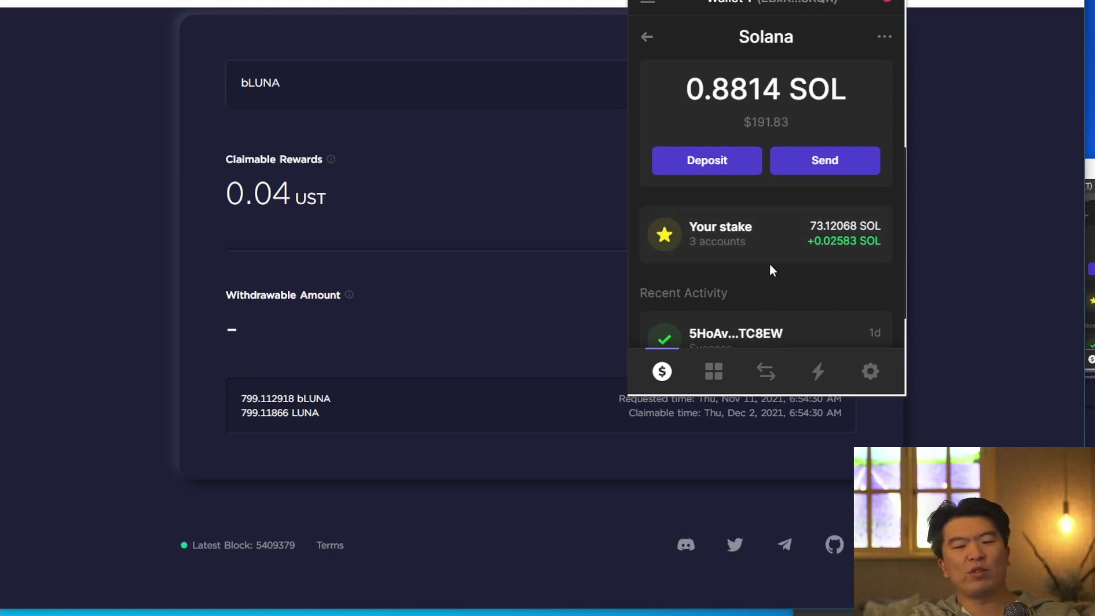
{"action": "scroll", "coordinate": [781, 290], "scroll_direction": "down", "scroll_amount": 2}
{"action": "scroll", "coordinate": [781, 290], "scroll_direction": "up", "scroll_amount": 2}
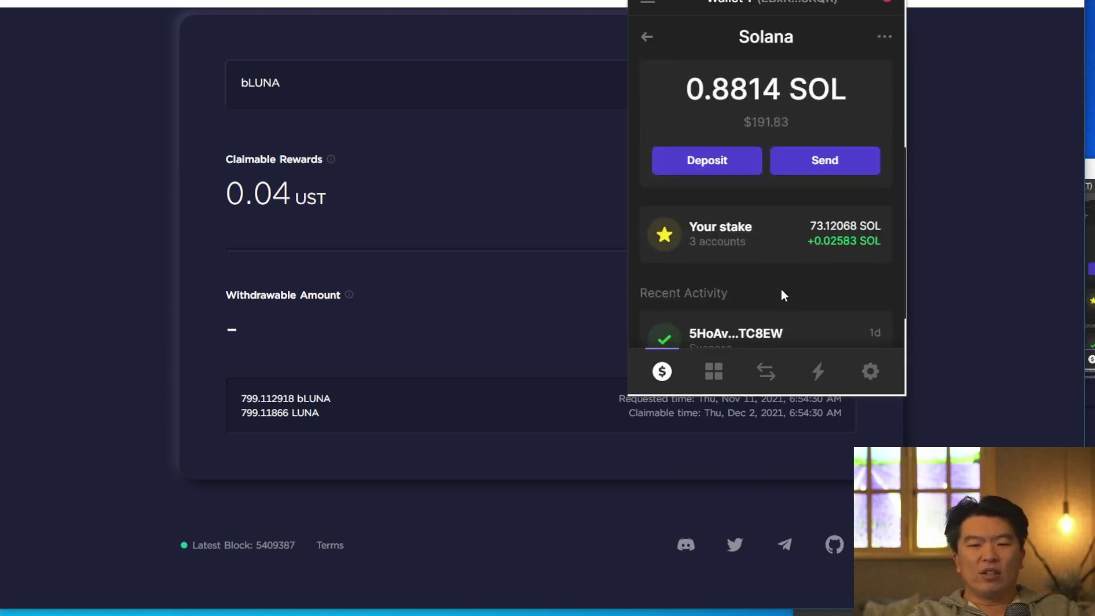
{"action": "left_click", "coordinate": [552, 114]}
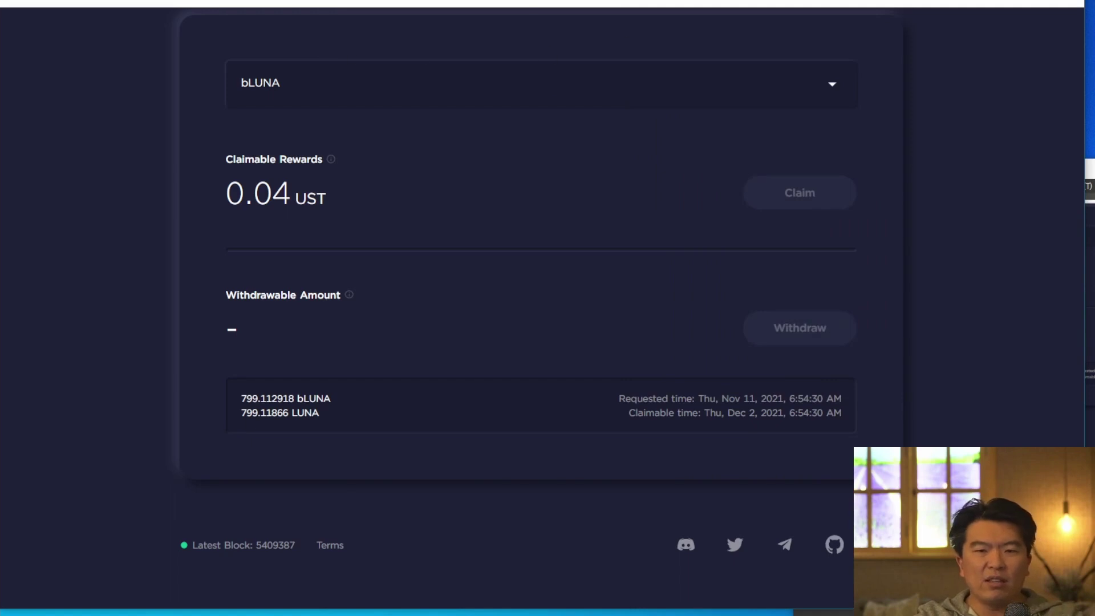
Open the Wonderland dashboard, then show the Minten and Kaufen calculation on the AVAX sheet of the Excel workbook.
{"action": "mouse_move", "coordinate": [534, 3]}
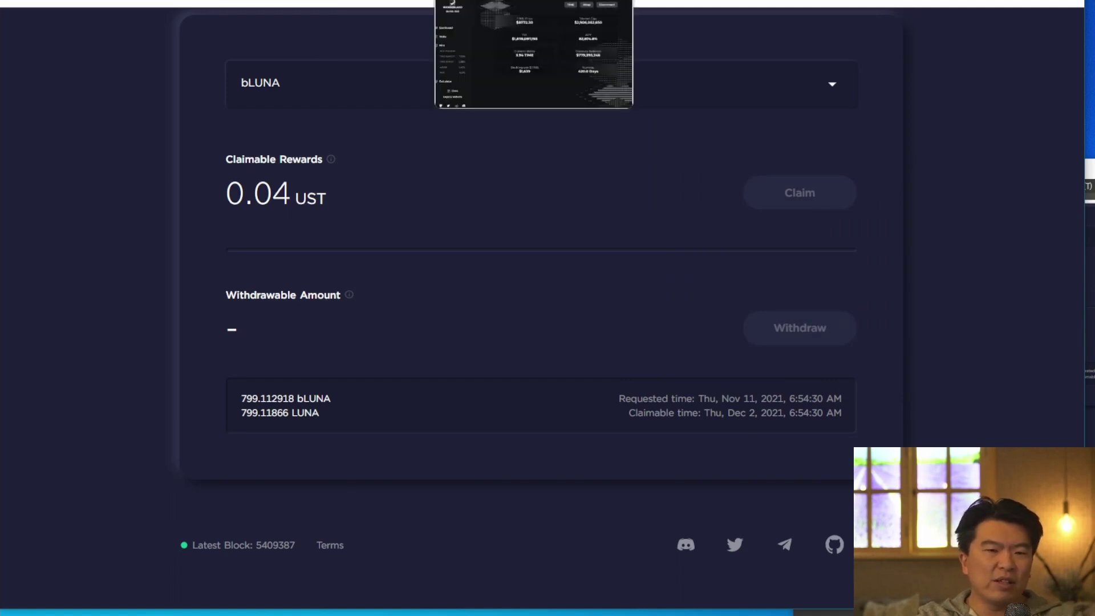
{"action": "left_click", "coordinate": [533, 3]}
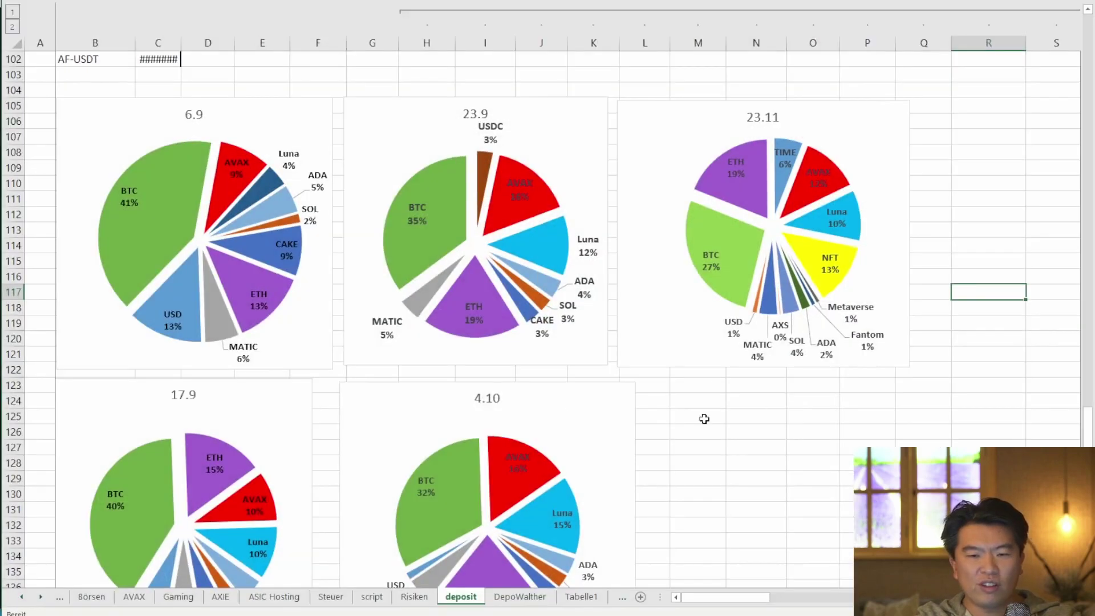
{"action": "left_click", "coordinate": [138, 600]}
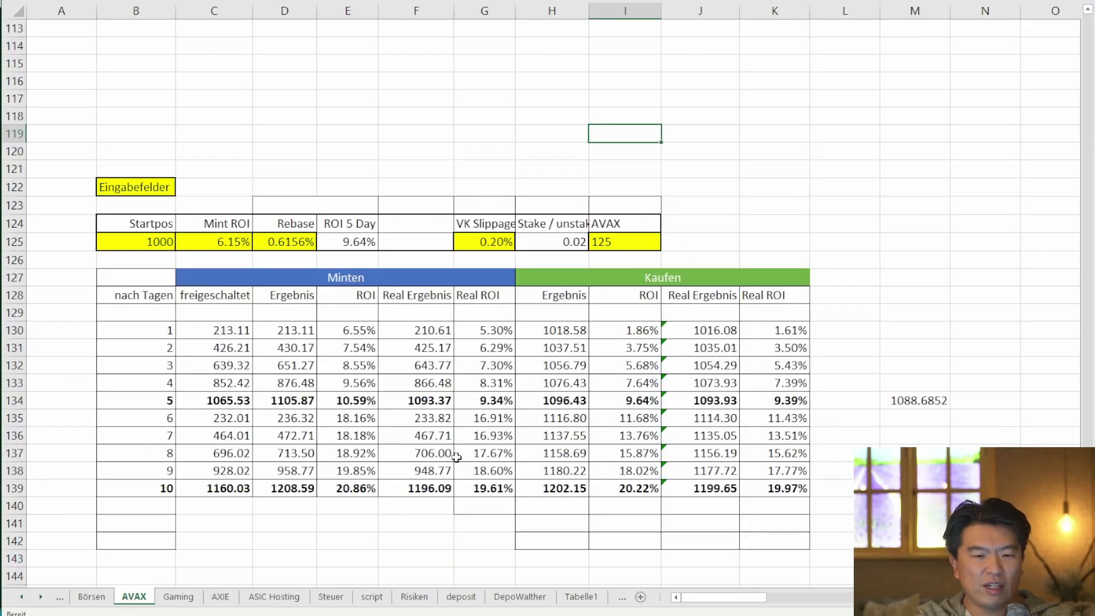
{"action": "scroll", "coordinate": [766, 266], "scroll_direction": "down", "scroll_amount": 1}
{"action": "scroll", "coordinate": [765, 266], "scroll_direction": "down", "scroll_amount": 1}
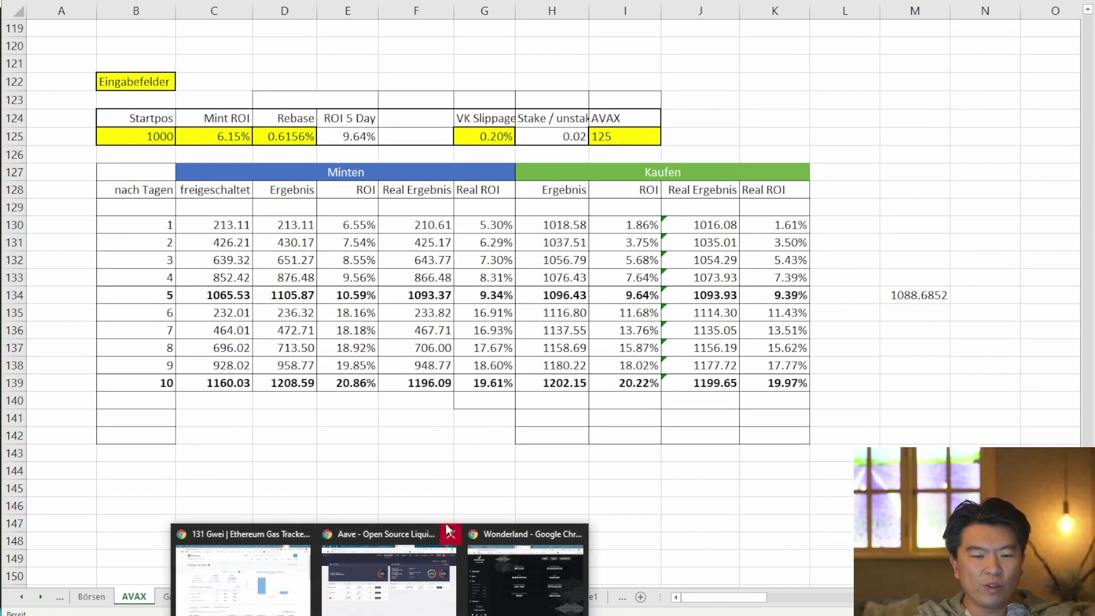
Review the TIME price, APY and mint discounts on Wonderland, then return to the AVAX sheet's ROI comparison table.
{"action": "mouse_move", "coordinate": [226, 590]}
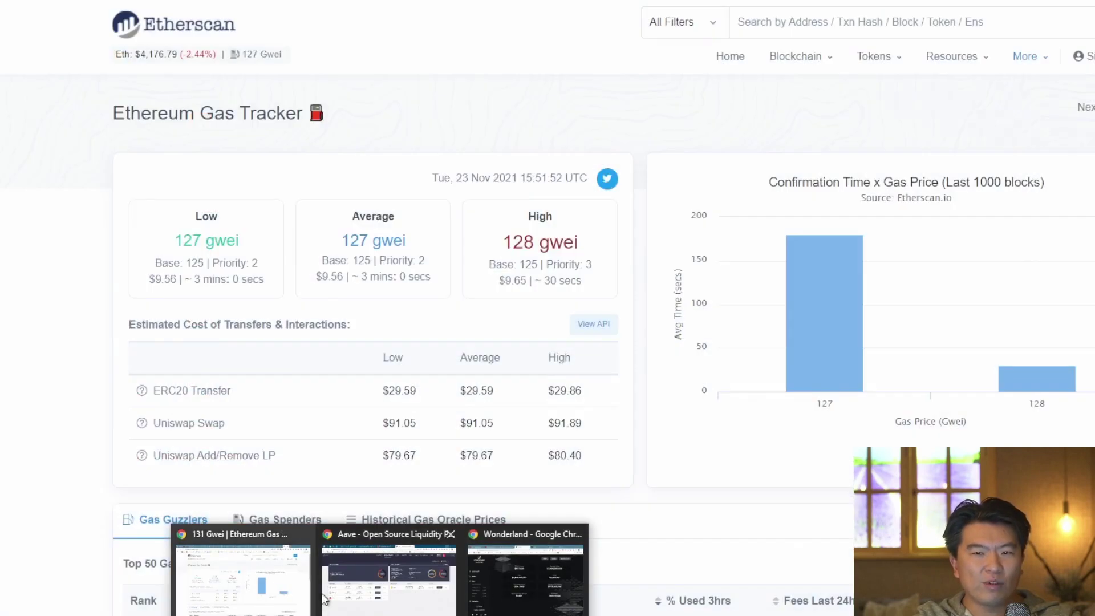
{"action": "mouse_move", "coordinate": [393, 590]}
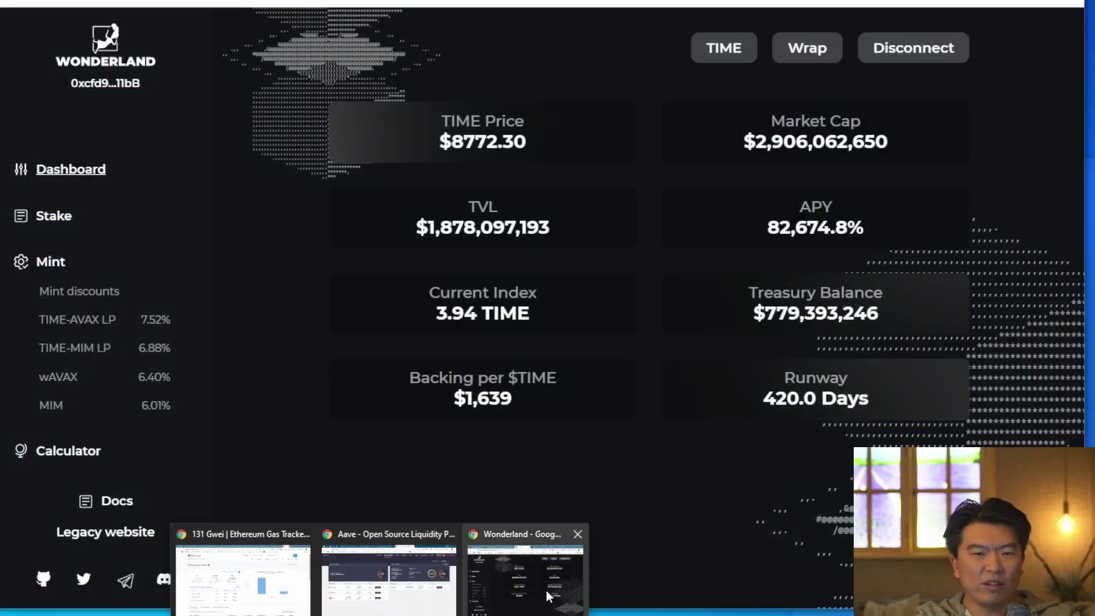
{"action": "left_click", "coordinate": [546, 590]}
{"action": "key", "text": "alt+Tab"}
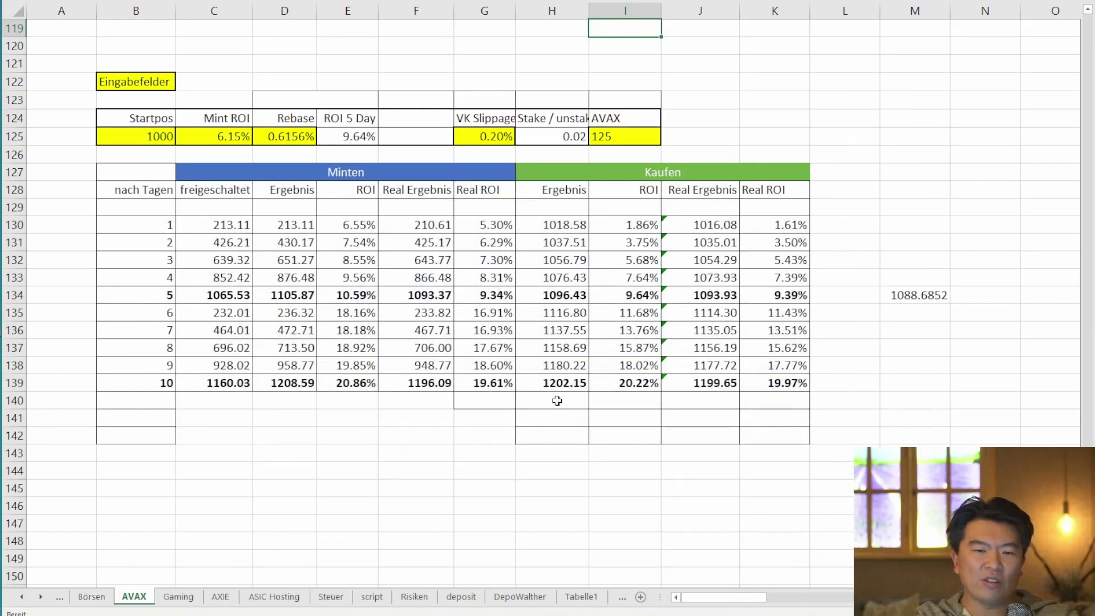
{"action": "left_click", "coordinate": [416, 417]}
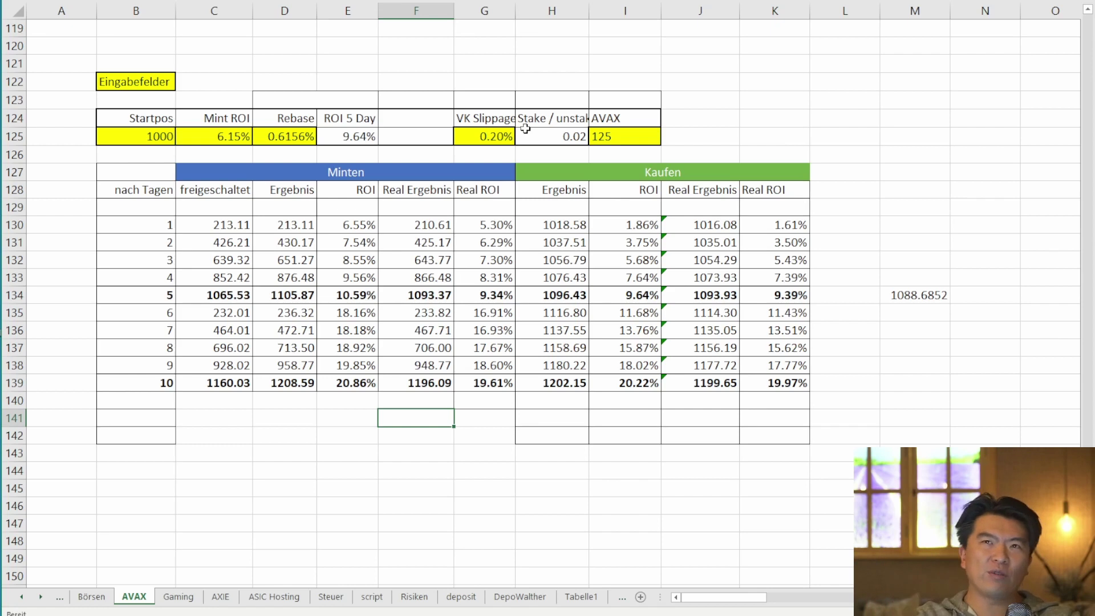
Review the Minten and Kaufen comparison table on the AVAX sheet, including the unlocked amounts and the Startpos and Mint ROI input fields.
{"action": "left_click", "coordinate": [827, 184]}
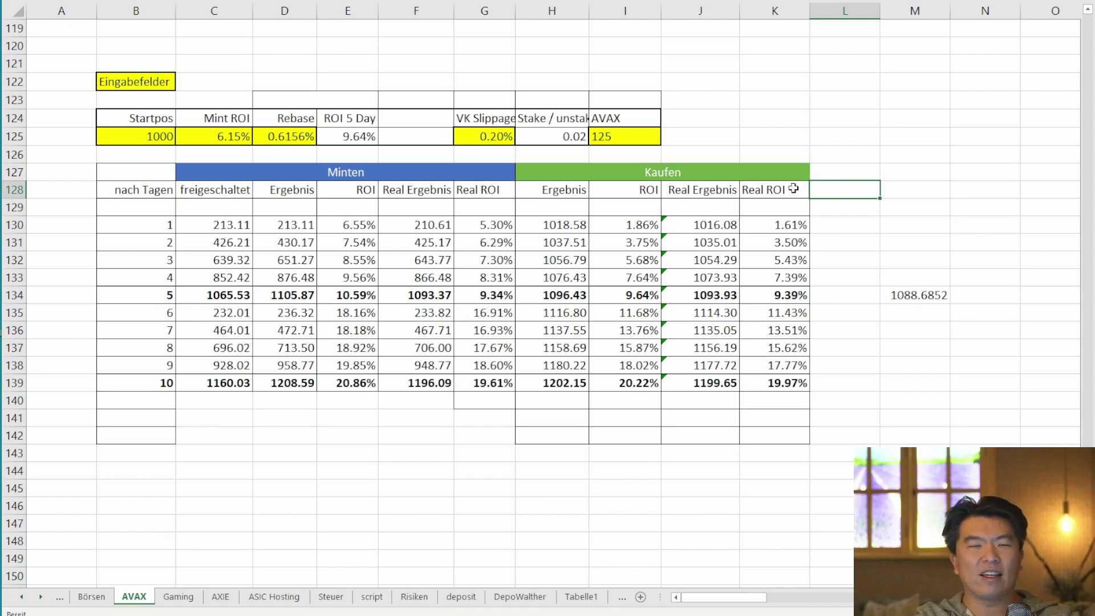
{"action": "left_click", "coordinate": [865, 395]}
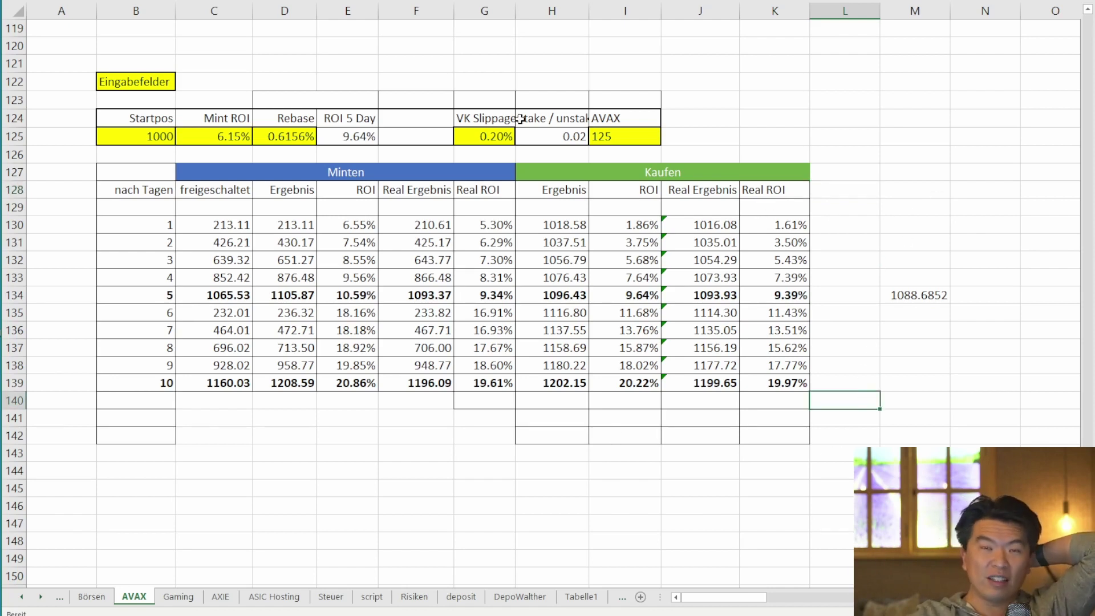
{"action": "left_click", "coordinate": [296, 188]}
{"action": "left_click", "coordinate": [217, 224]}
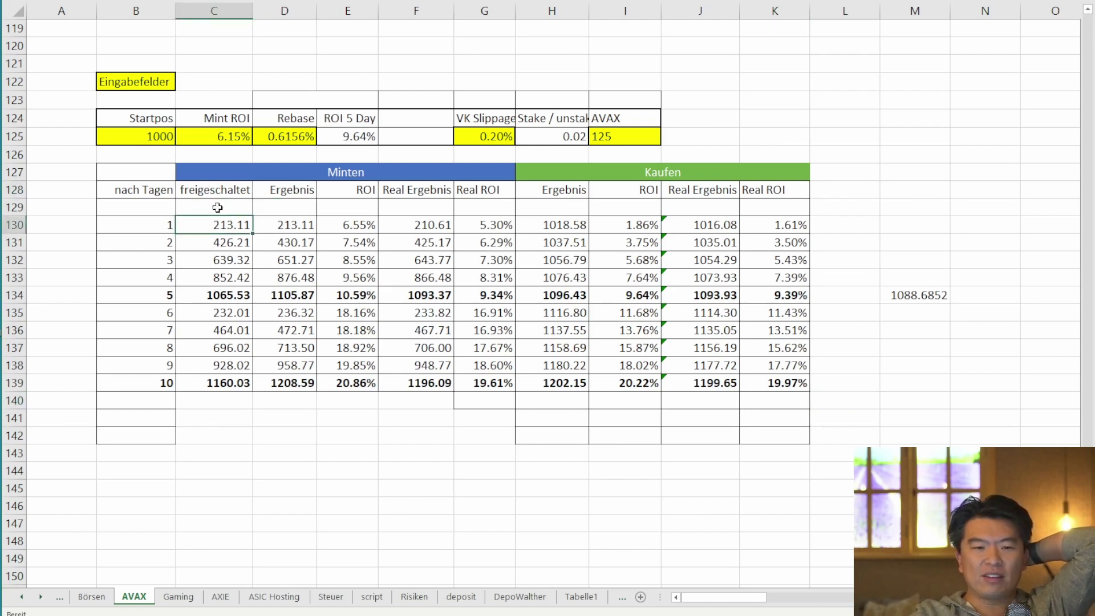
{"action": "left_click", "coordinate": [214, 207]}
{"action": "left_click", "coordinate": [136, 135]}
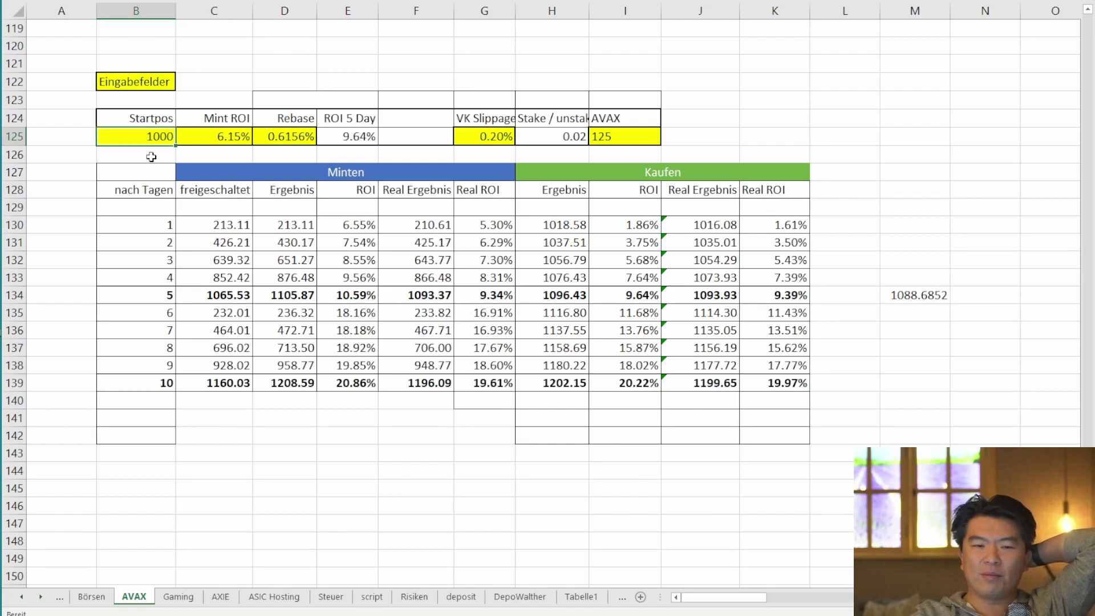
{"action": "left_click", "coordinate": [213, 135]}
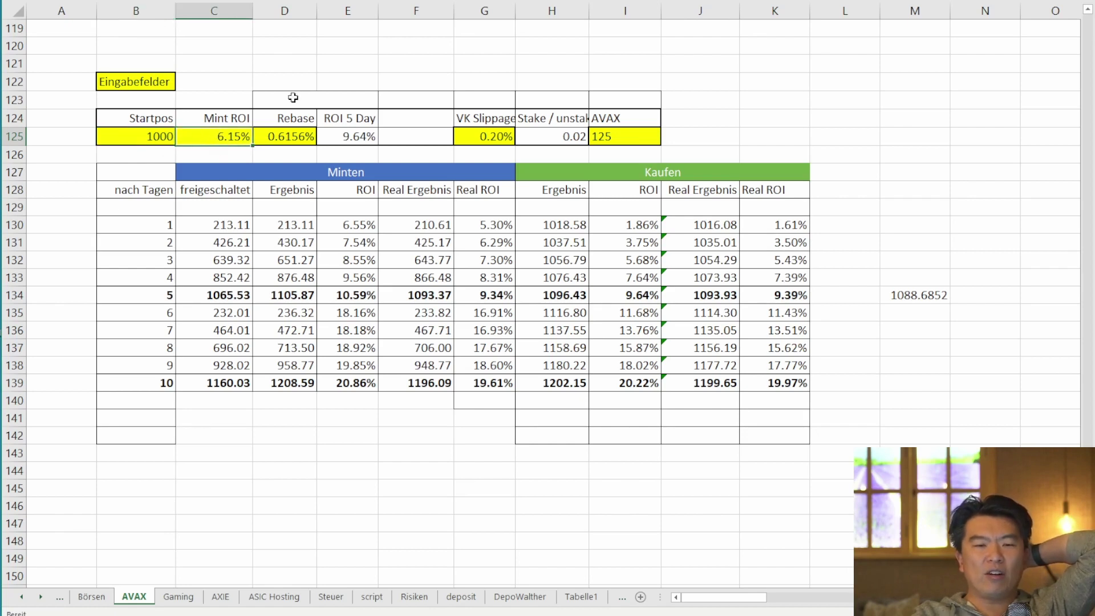
Look up the wAVAX mint ROI on Wonderland's Mint page and set the Mint ROI input on the AVAX sheet to 6.4%.
{"action": "mouse_move", "coordinate": [365, 583]}
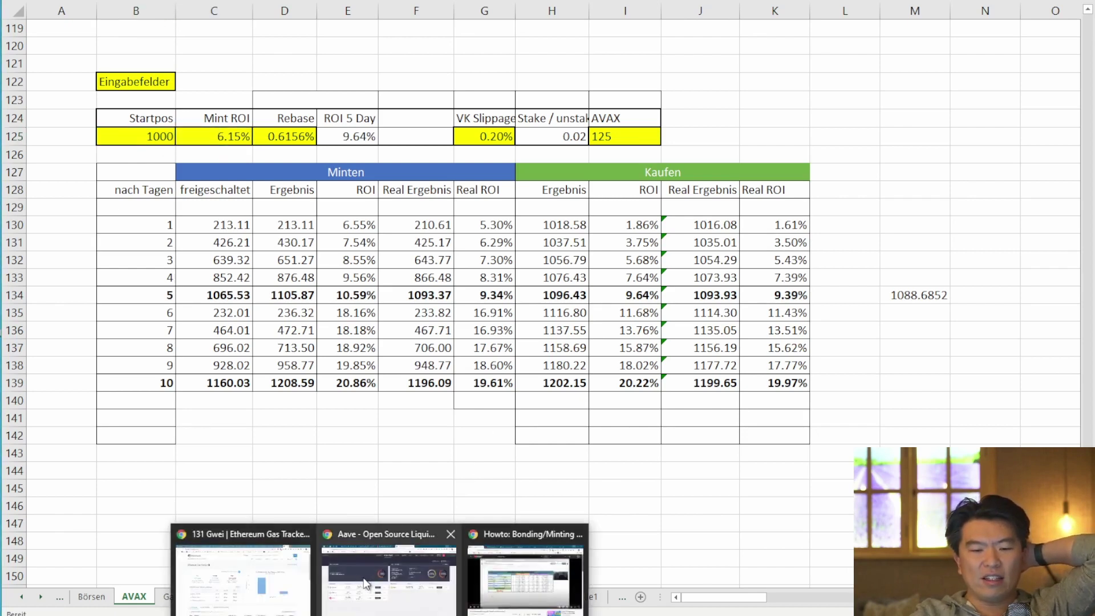
{"action": "left_click", "coordinate": [412, 593]}
{"action": "left_click", "coordinate": [56, 266]}
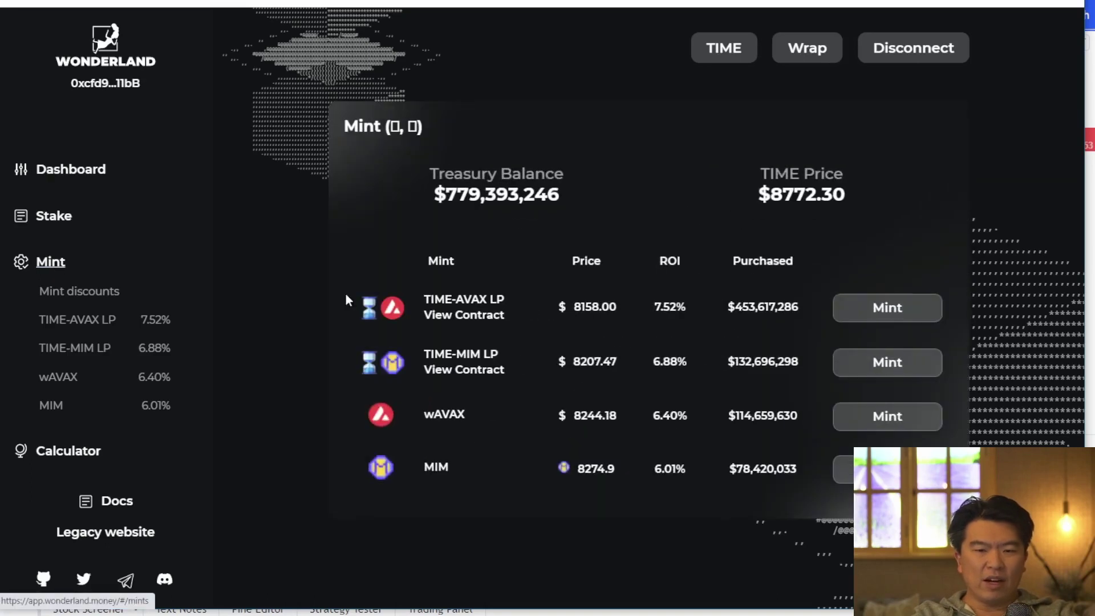
{"action": "double_click", "coordinate": [672, 359]}
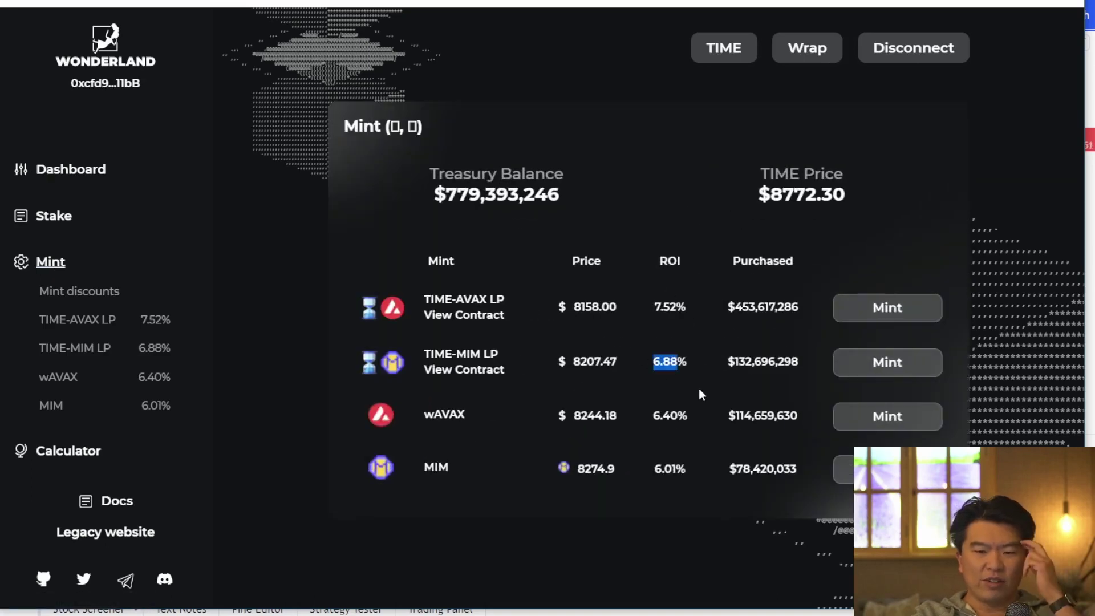
{"action": "double_click", "coordinate": [663, 412]}
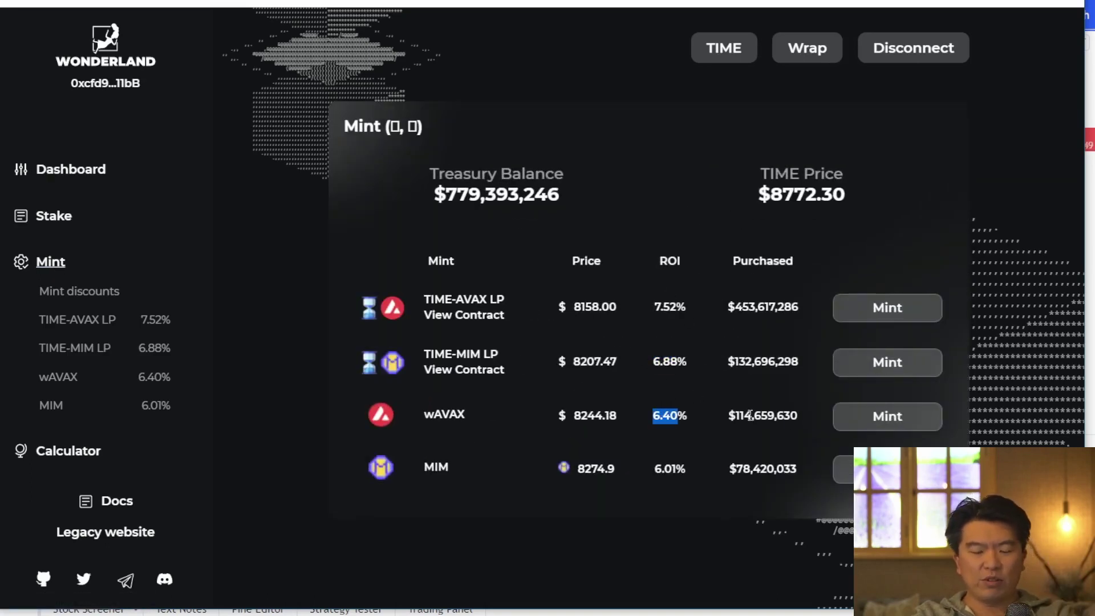
{"action": "key", "text": "alt+Tab"}
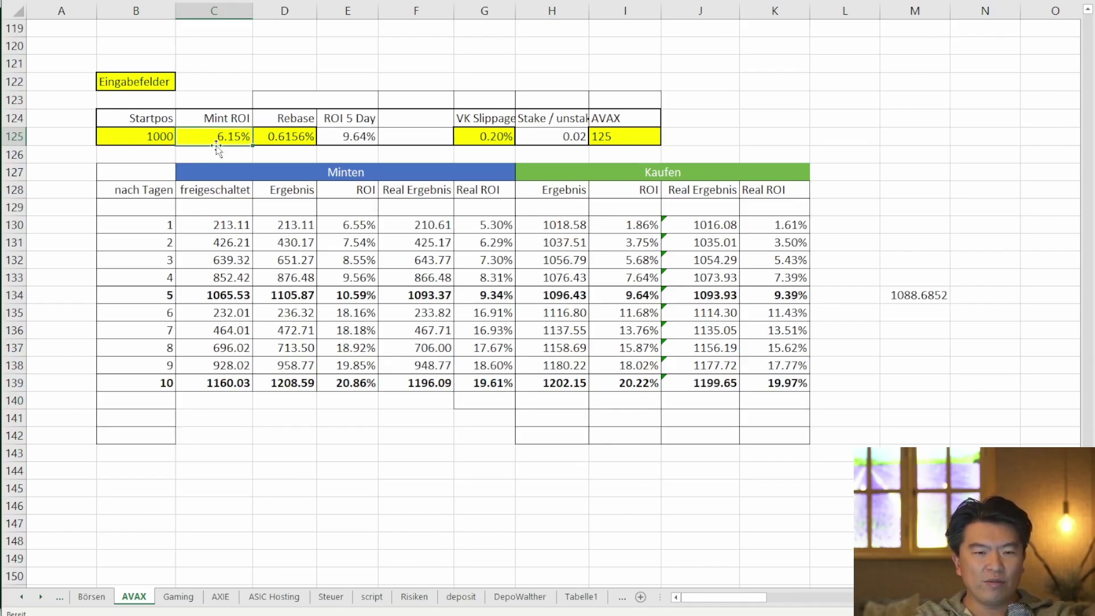
{"action": "type", "text": "6.4"}
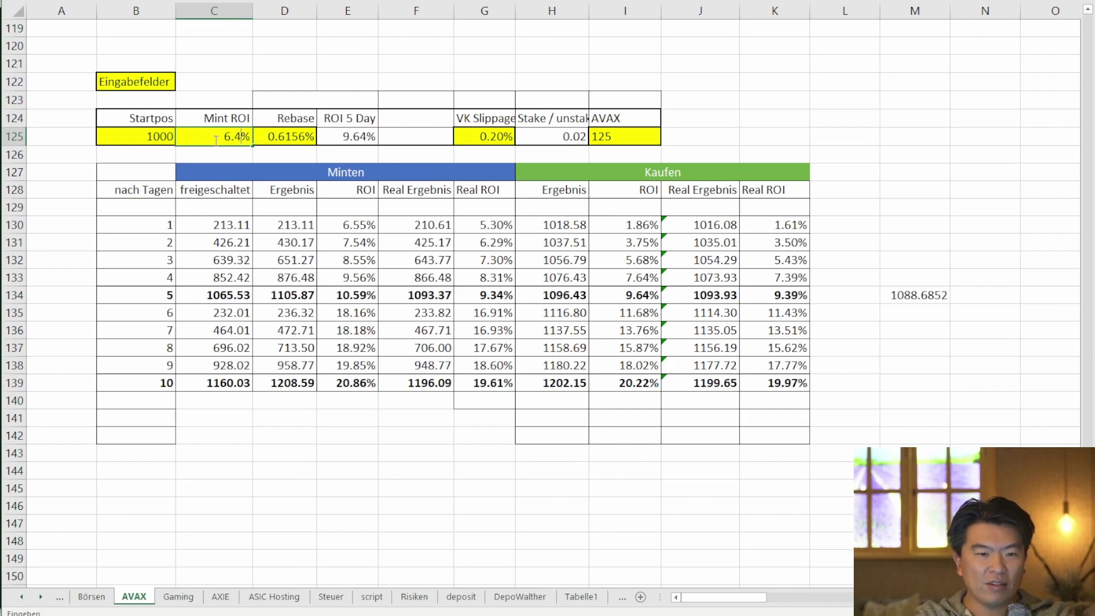
{"action": "key", "text": "Return"}
Check the next reward yield on Wonderland's Stake page against the Rebase and ROI 5 Day values on the AVAX sheet in Excel.
{"action": "key", "text": "alt+Tab"}
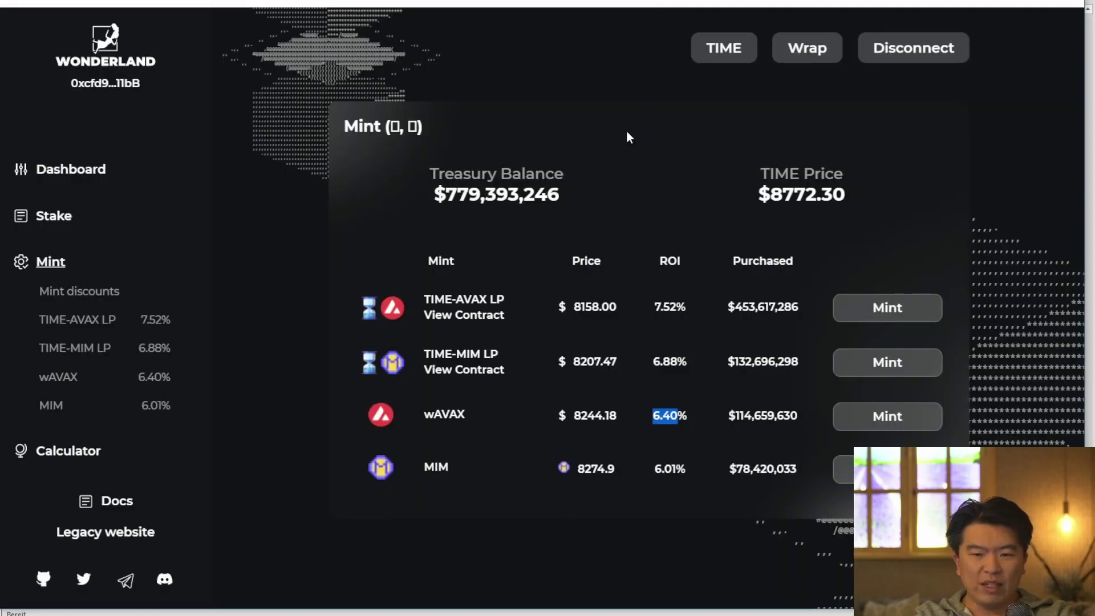
{"action": "left_click", "coordinate": [49, 220]}
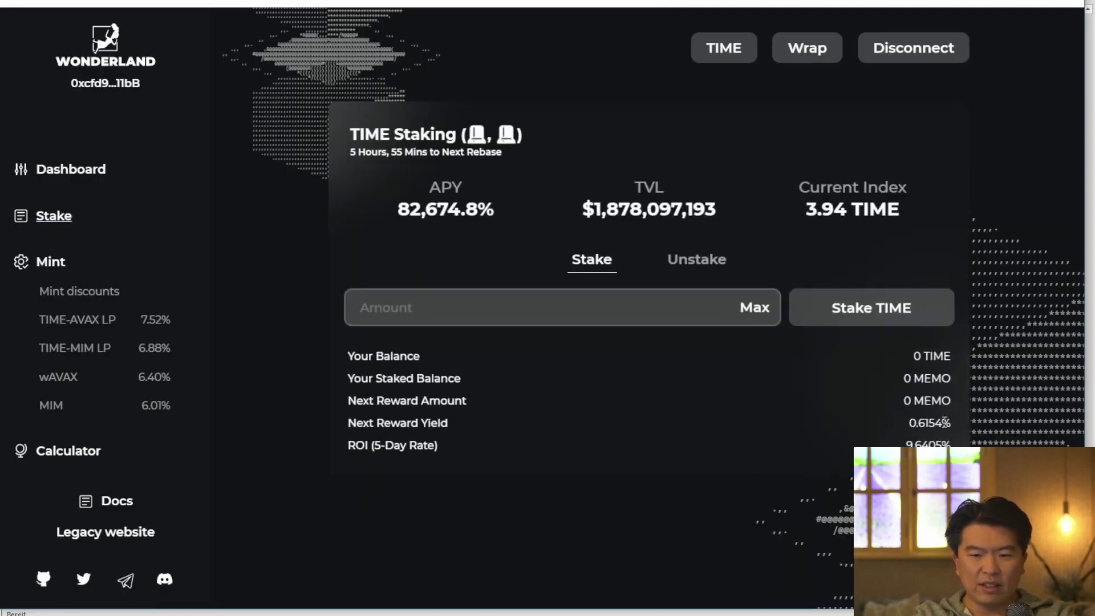
{"action": "double_click", "coordinate": [927, 423]}
{"action": "key", "text": "alt+Tab"}
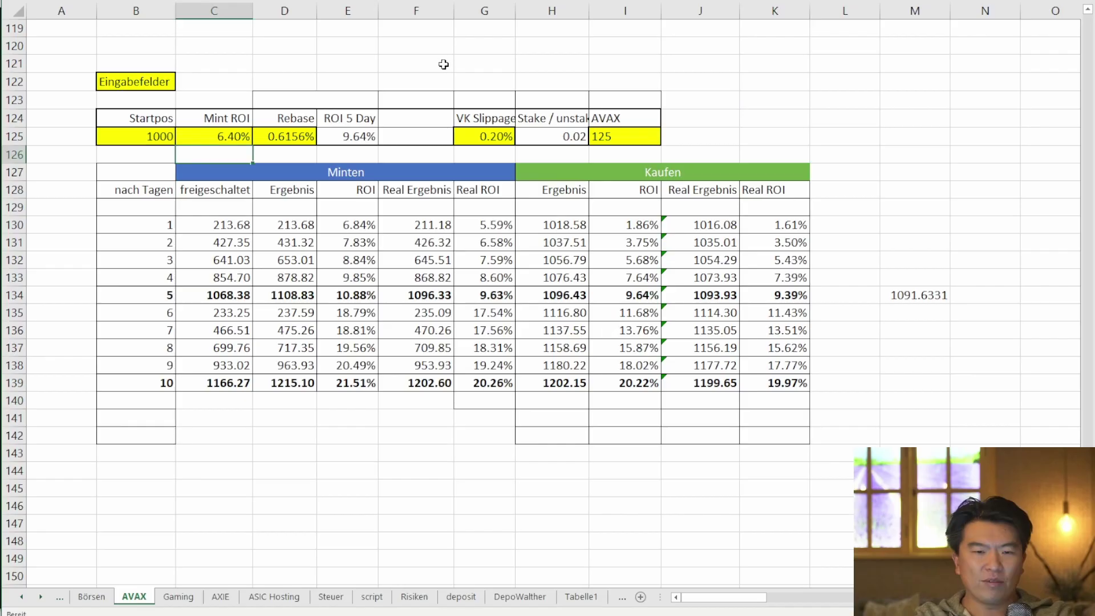
{"action": "left_click", "coordinate": [292, 136]}
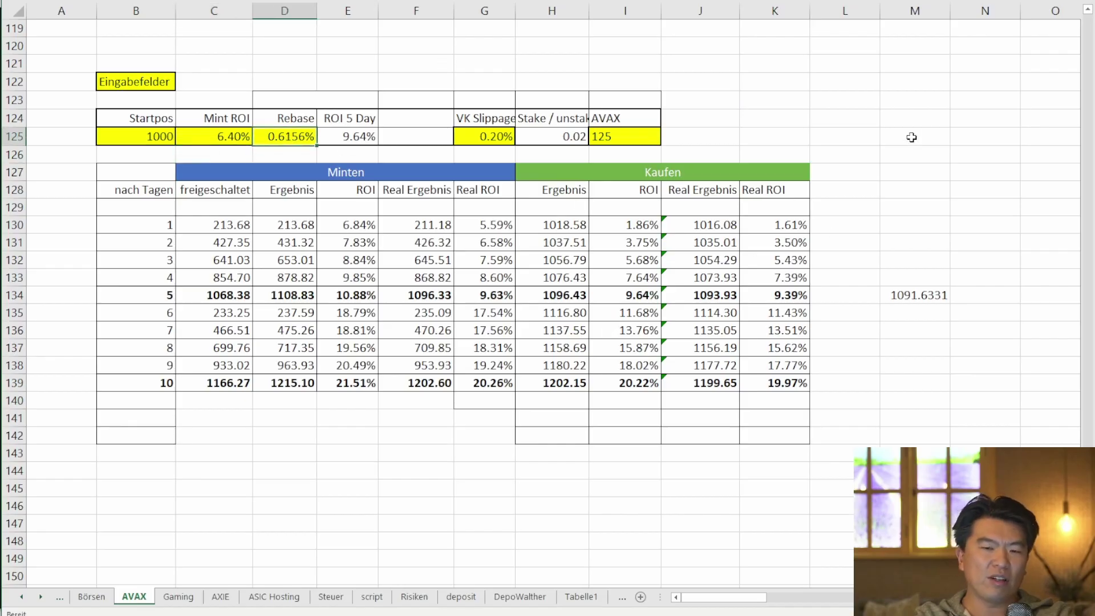
{"action": "left_click", "coordinate": [358, 135]}
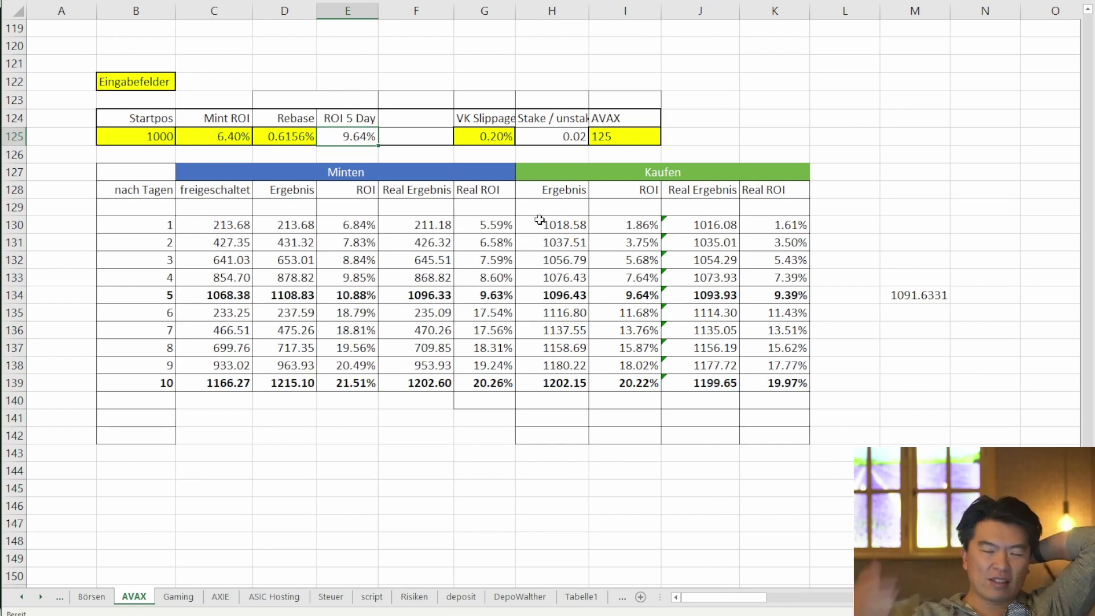
{"action": "left_click", "coordinate": [821, 101]}
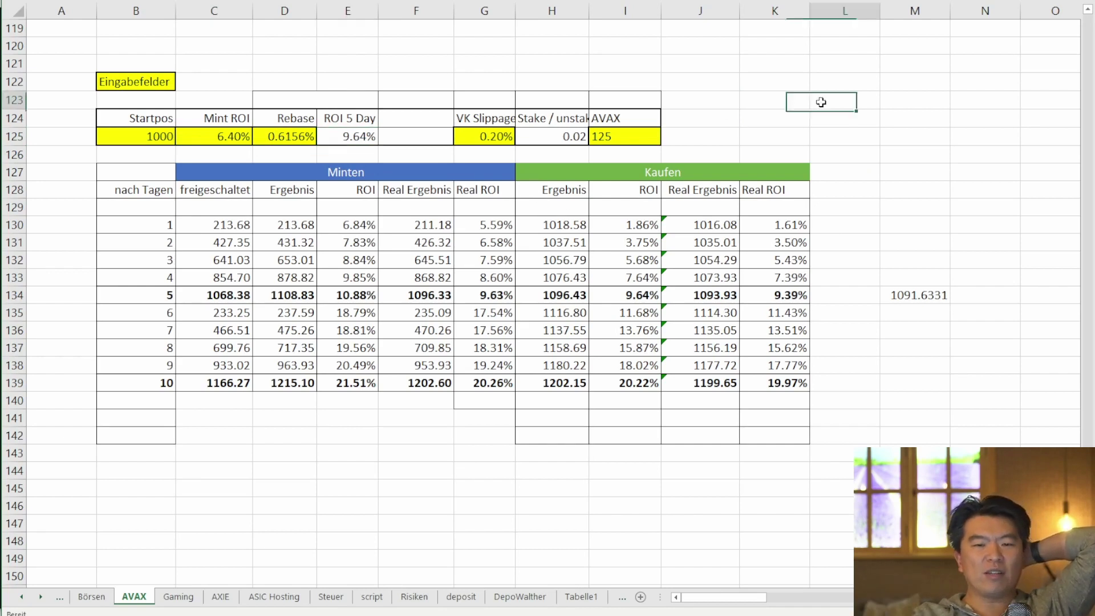
Examine the five-day row of the comparison table and the Minten Ergebnis and Real Ergebnis values for days 1 to 5.
{"action": "left_click_drag", "start_coordinate": [151, 292], "coordinate": [792, 302]}
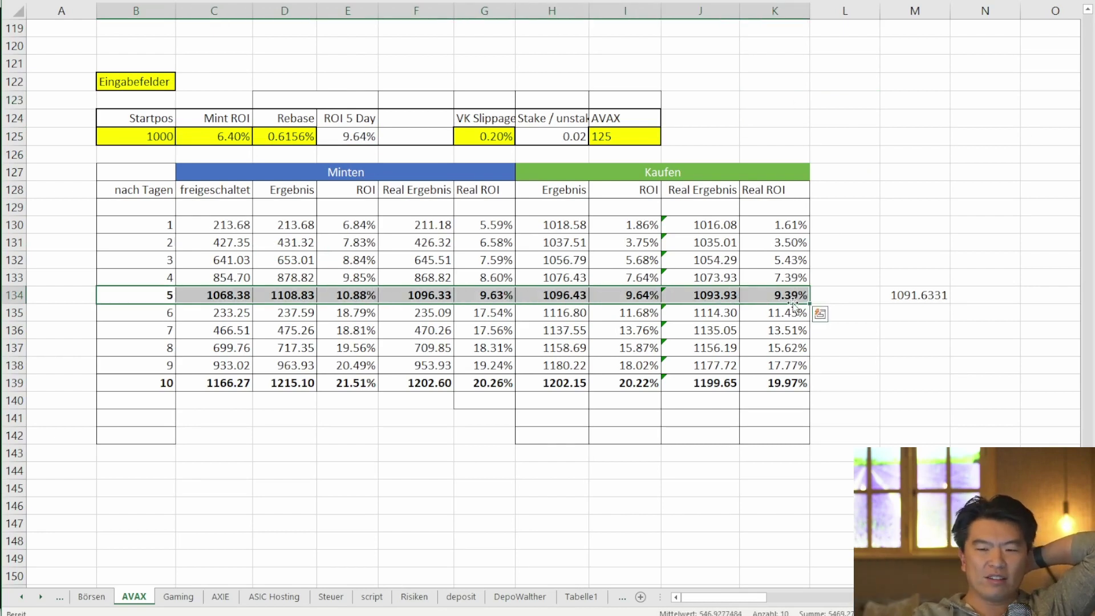
{"action": "left_click", "coordinate": [870, 140]}
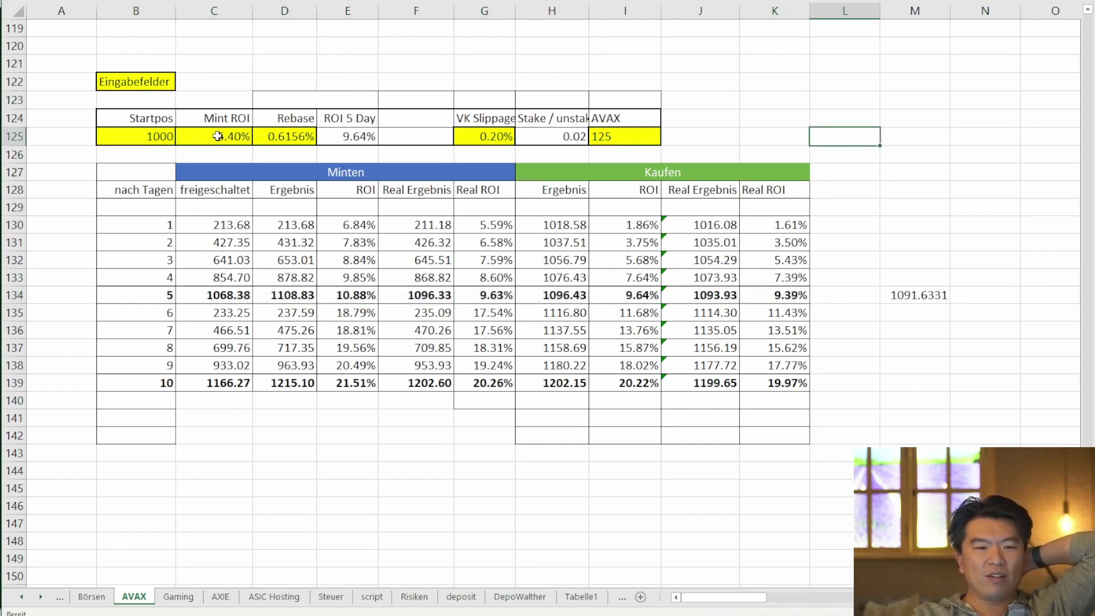
{"action": "left_click", "coordinate": [416, 299]}
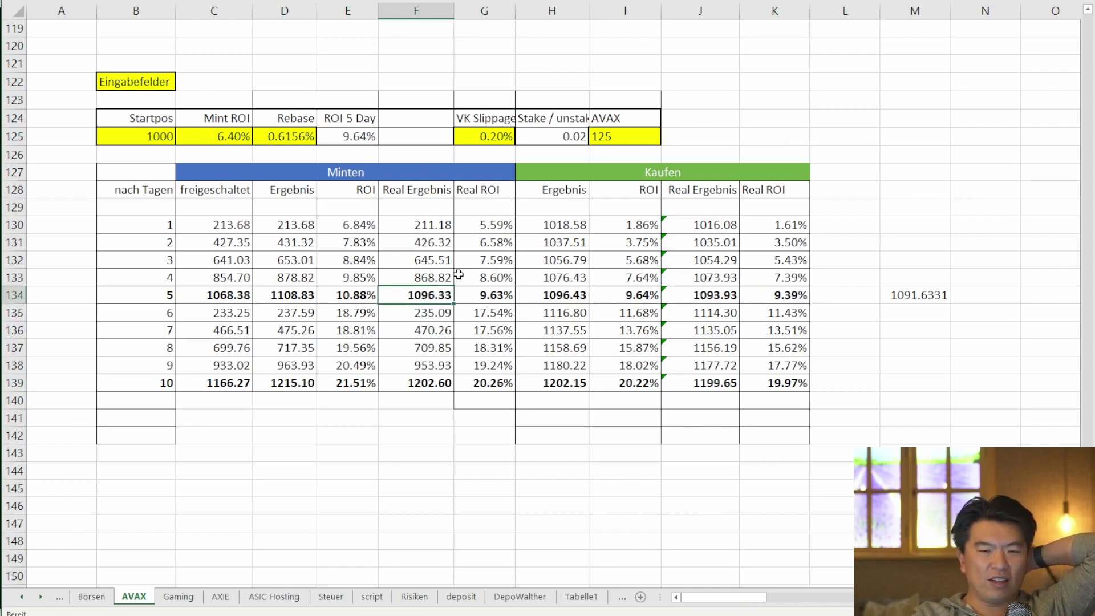
{"action": "left_click", "coordinate": [291, 295]}
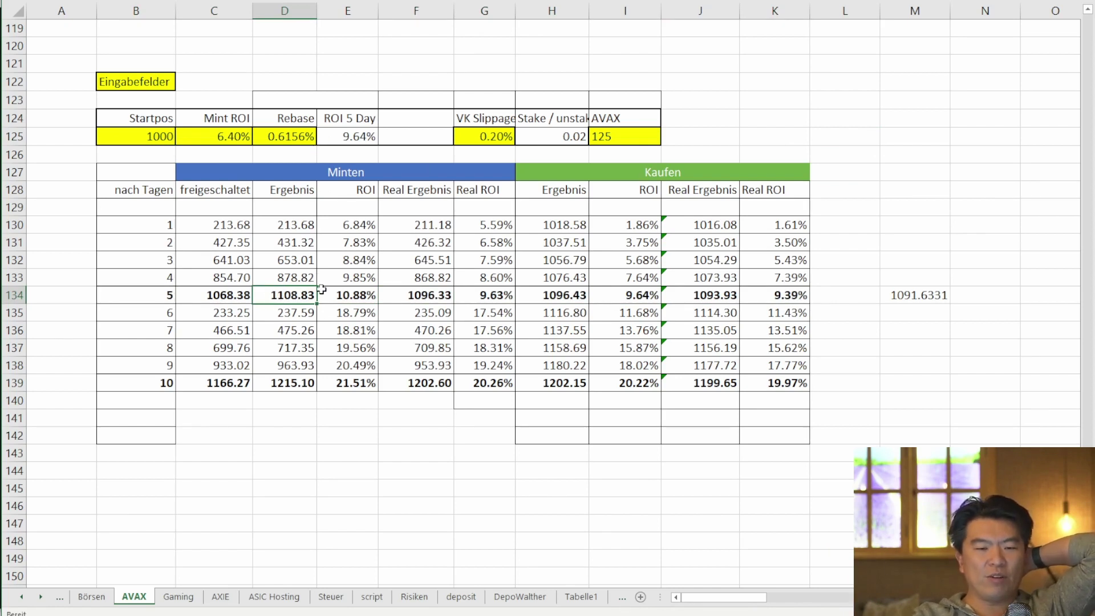
{"action": "left_click", "coordinate": [425, 298]}
{"action": "left_click", "coordinate": [436, 224]}
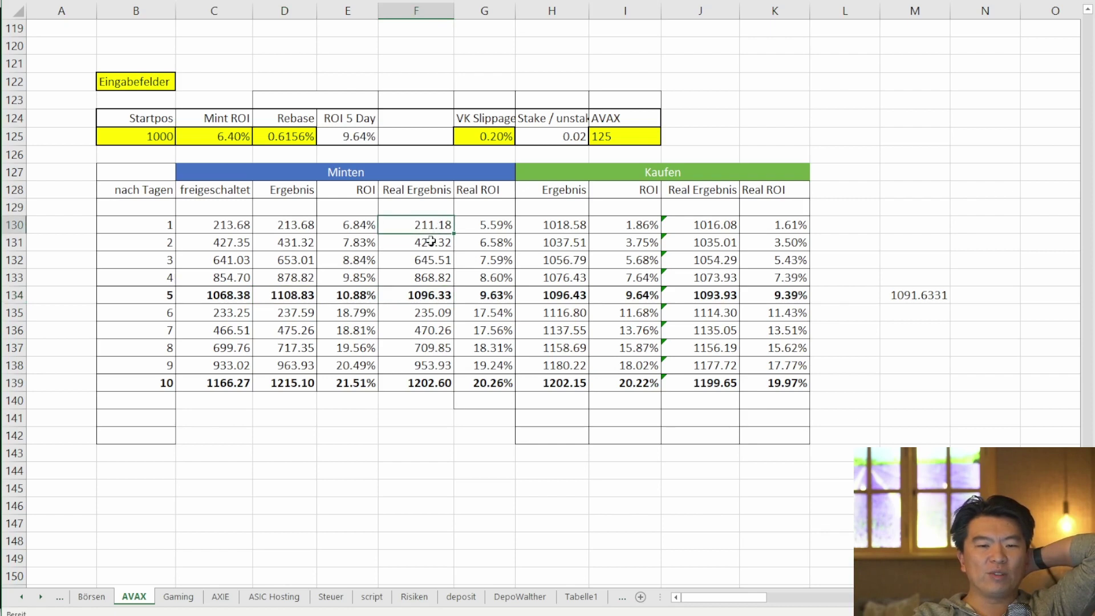
{"action": "left_click", "coordinate": [431, 243]}
{"action": "left_click", "coordinate": [429, 260]}
{"action": "left_click", "coordinate": [426, 277]}
{"action": "left_click", "coordinate": [425, 297]}
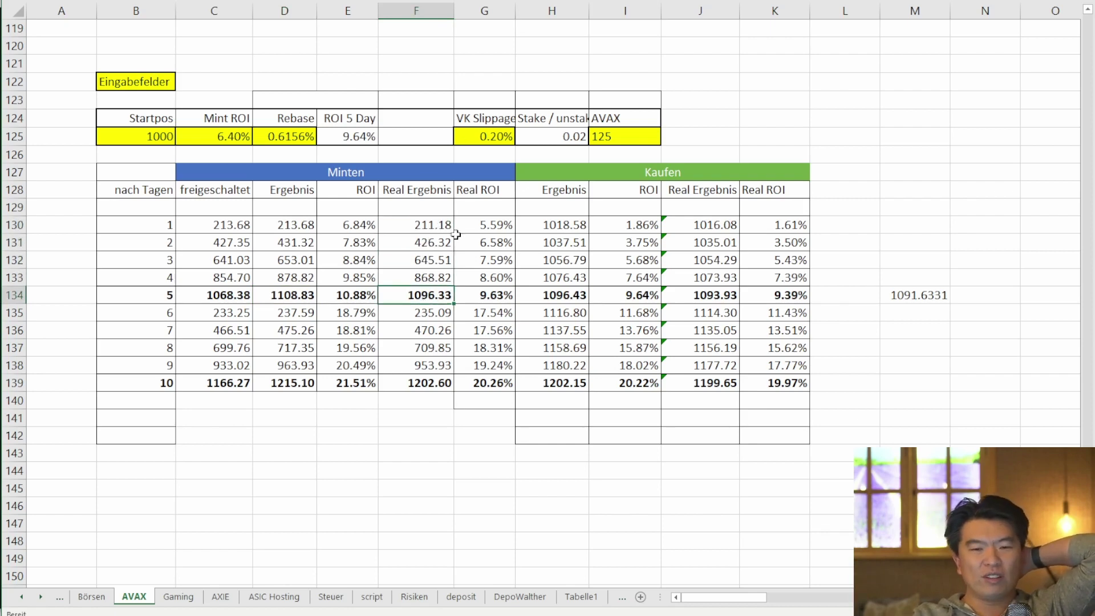
Examine the Stake / unstake fee and the AVAX price inputs that feed the real results.
{"action": "left_click", "coordinate": [553, 137]}
{"action": "left_click", "coordinate": [612, 137]}
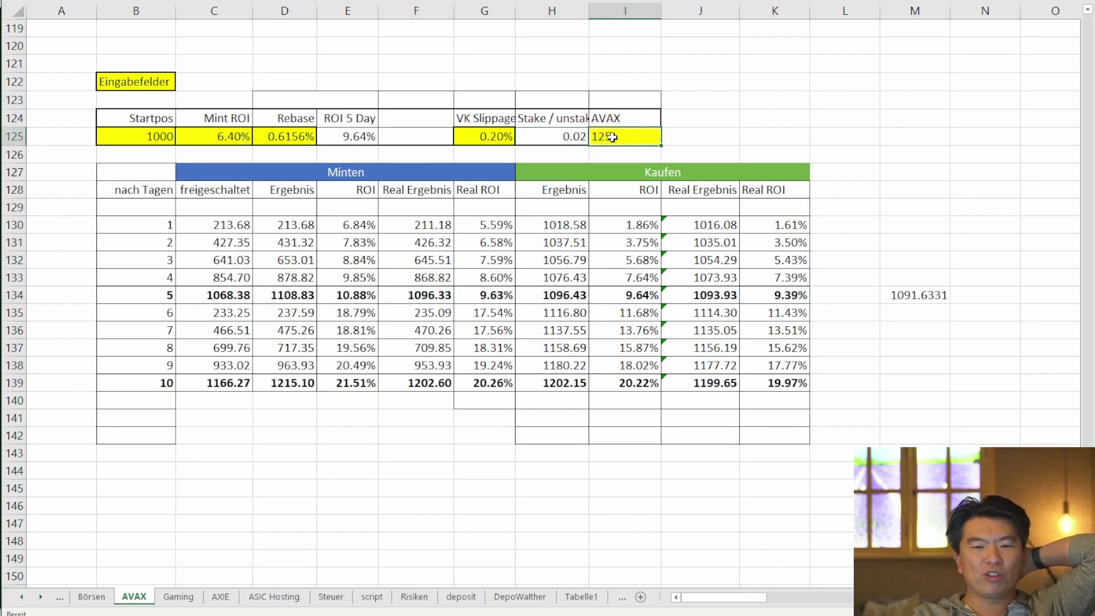
{"action": "left_click", "coordinate": [547, 136]}
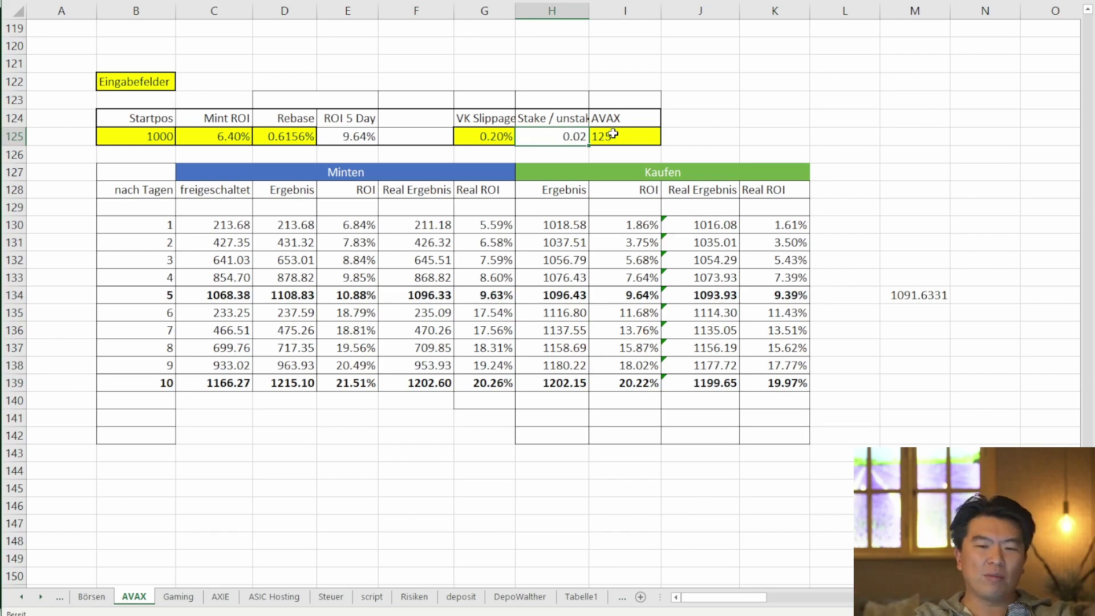
{"action": "left_click", "coordinate": [633, 136]}
{"action": "left_click", "coordinate": [564, 132]}
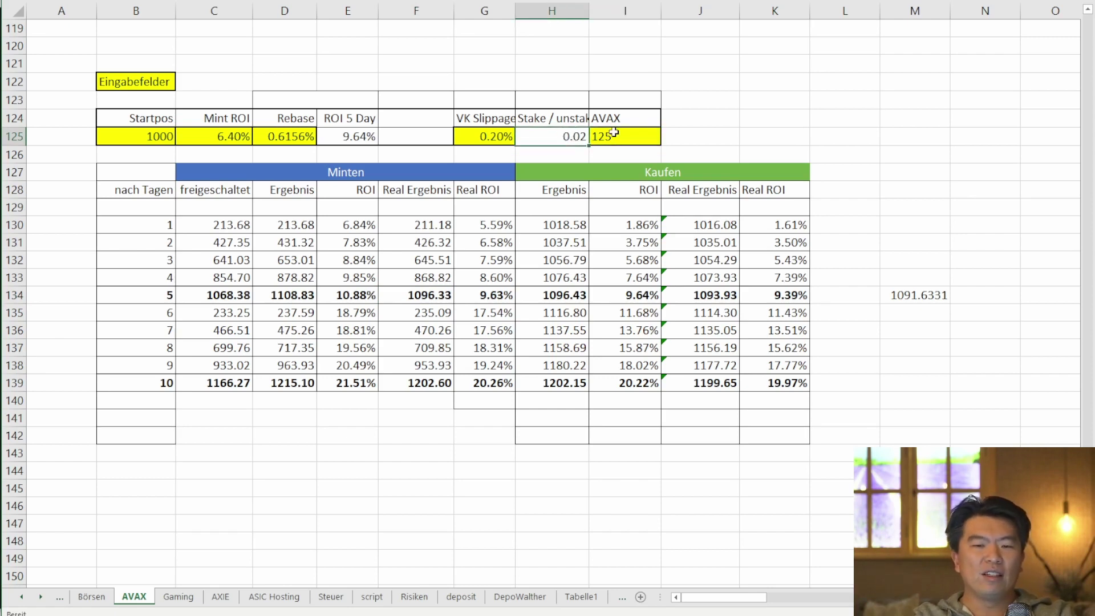
{"action": "left_click", "coordinate": [614, 133]}
{"action": "left_click", "coordinate": [559, 136]}
{"action": "left_click", "coordinate": [596, 135]}
{"action": "left_click", "coordinate": [565, 134]}
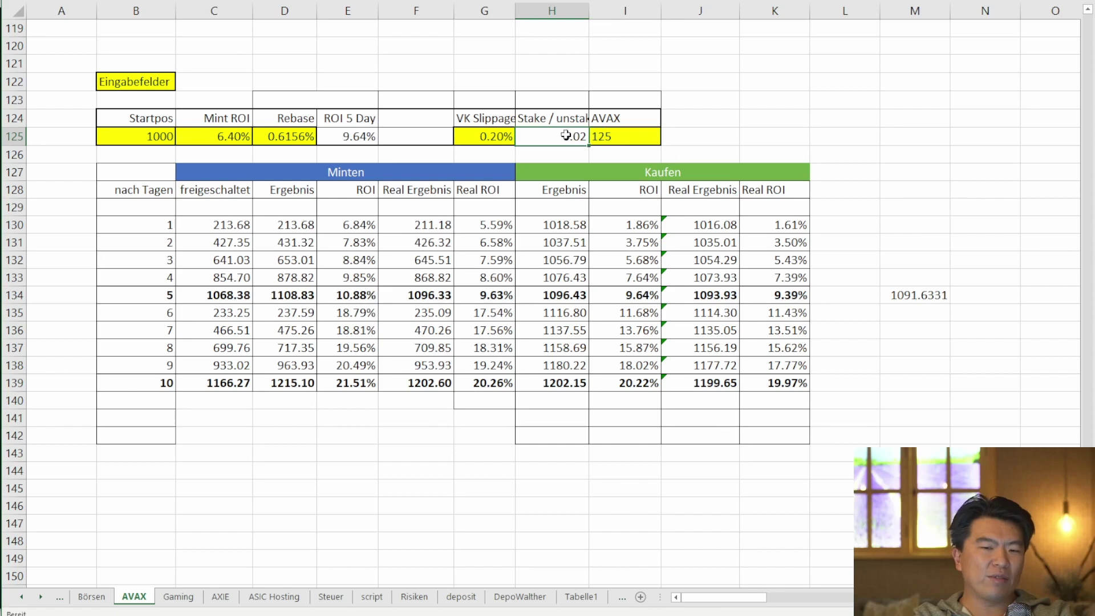
{"action": "left_click", "coordinate": [624, 136]}
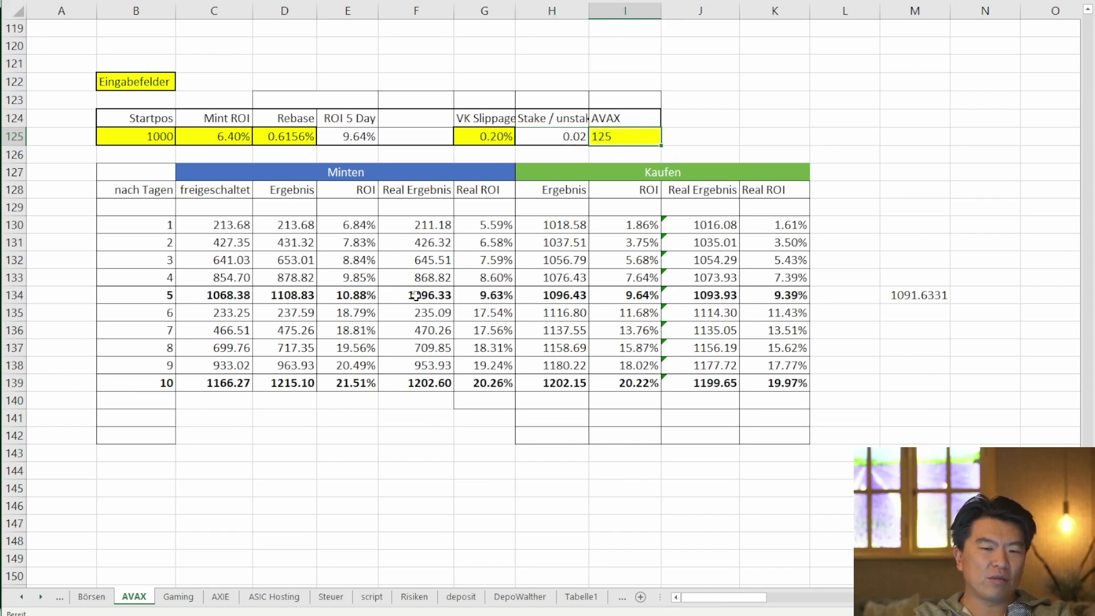
Compare the day 5 real results of Minten and Kaufen, then the day 1 Kaufen results with the starting amount.
{"action": "left_click", "coordinate": [396, 294]}
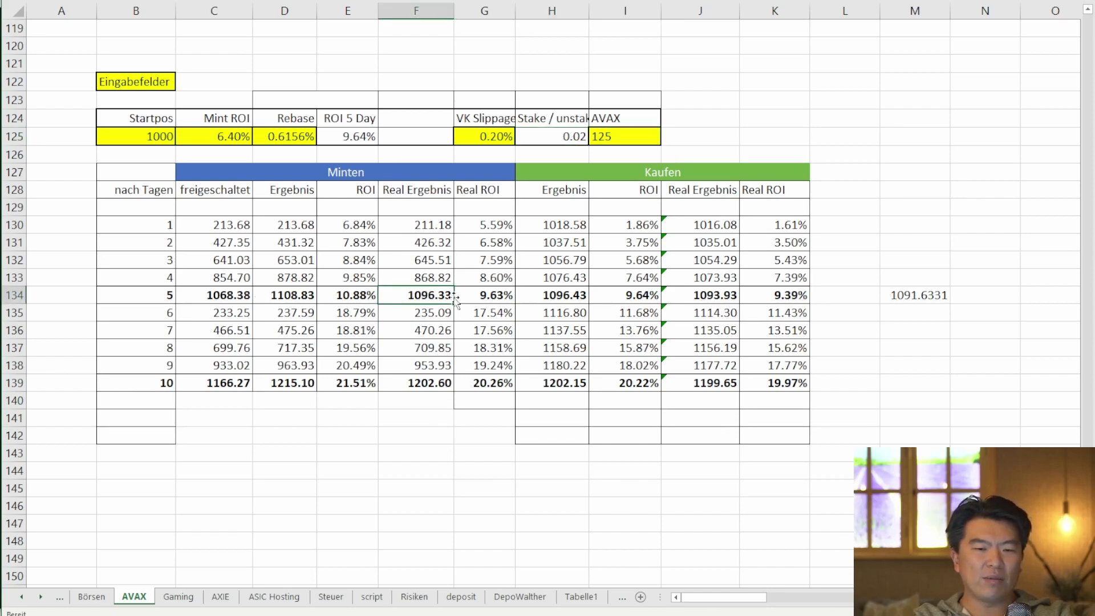
{"action": "left_click", "coordinate": [503, 298]}
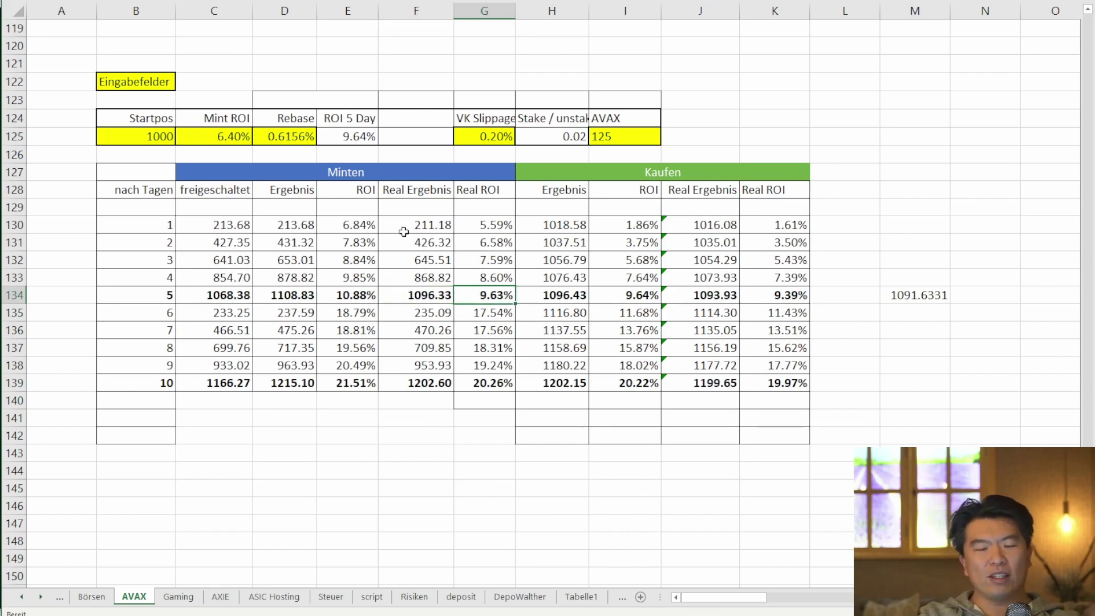
{"action": "left_click", "coordinate": [713, 297]}
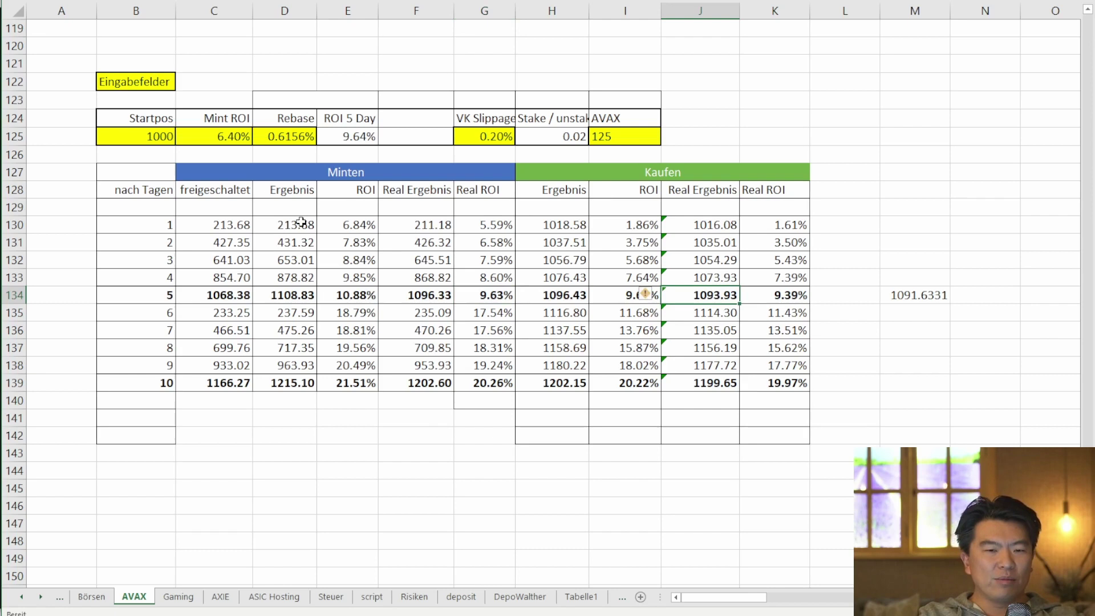
{"action": "left_click", "coordinate": [708, 226]}
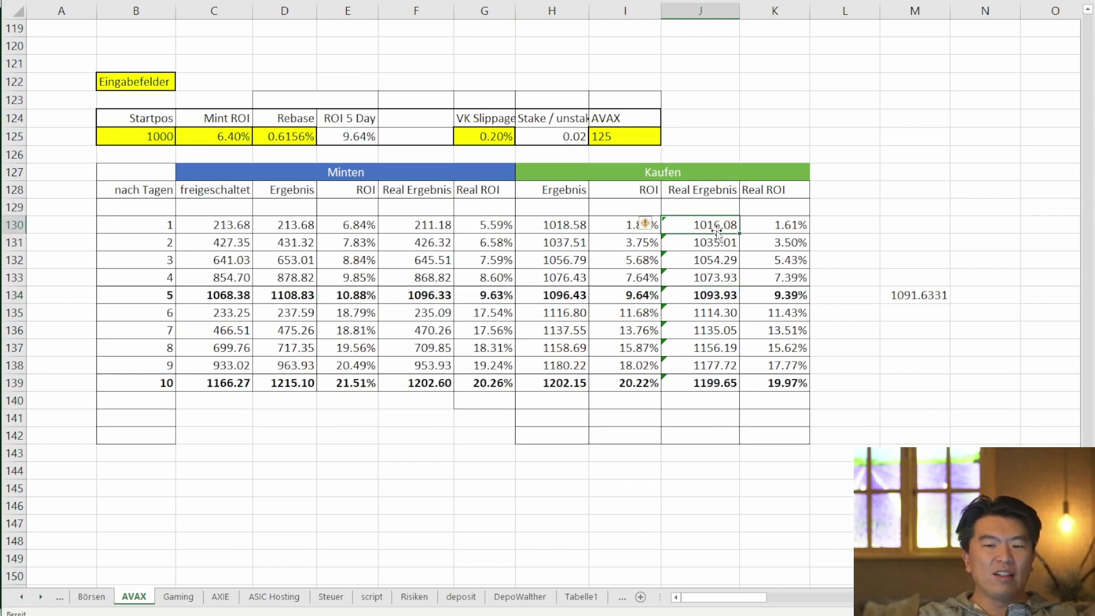
{"action": "left_click", "coordinate": [171, 137]}
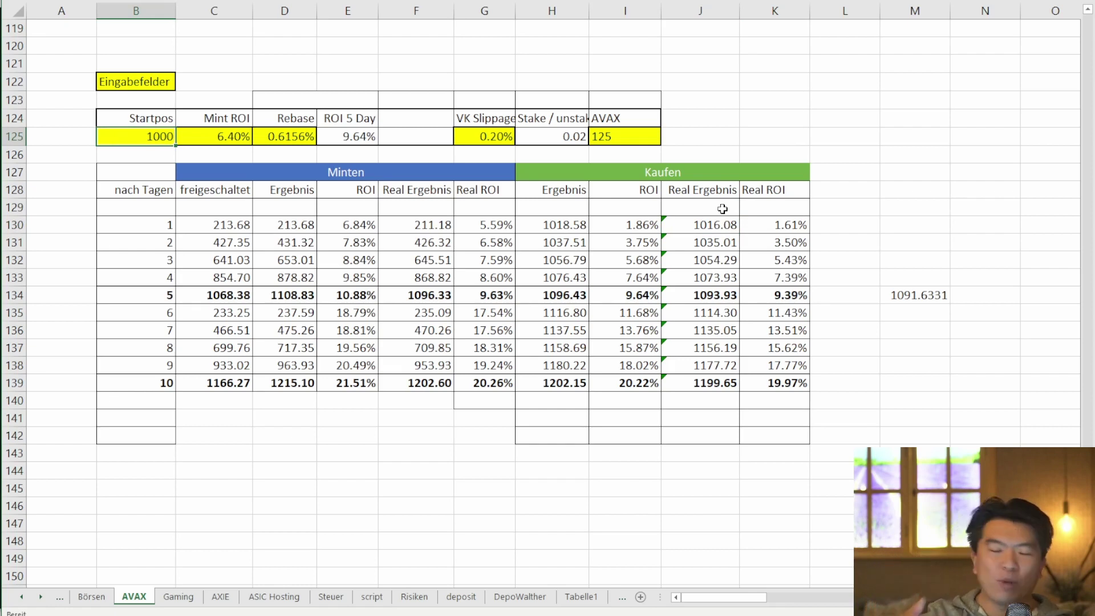
{"action": "left_click", "coordinate": [562, 229]}
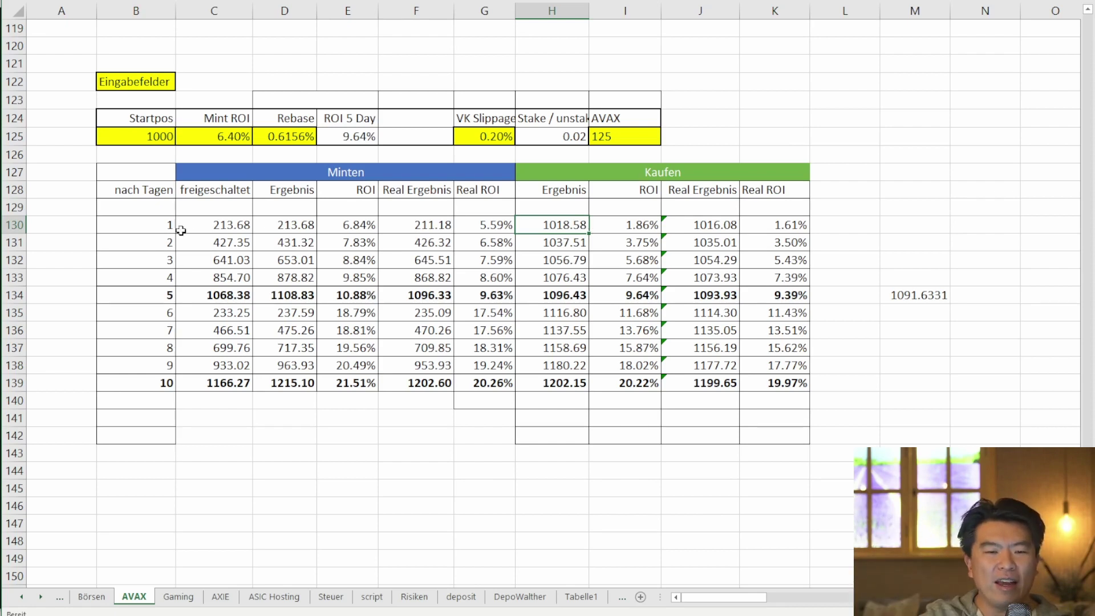
{"action": "left_click", "coordinate": [146, 225]}
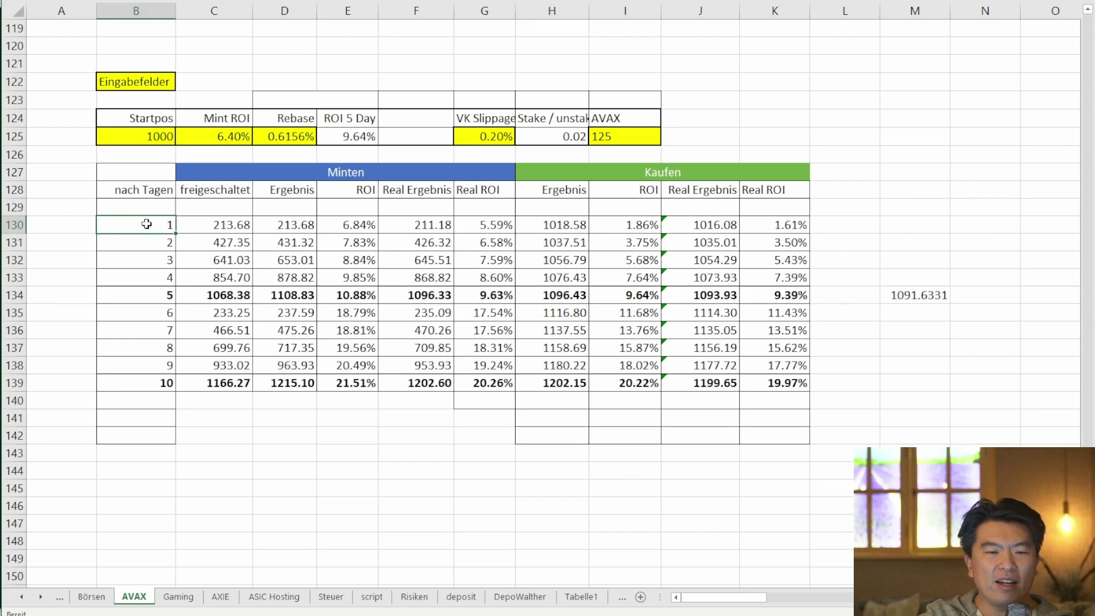
Examine the Kaufen Ergebnis values for days 1 to 5 and the Kaufen Real Ergebnis for day 1.
{"action": "left_click", "coordinate": [566, 224]}
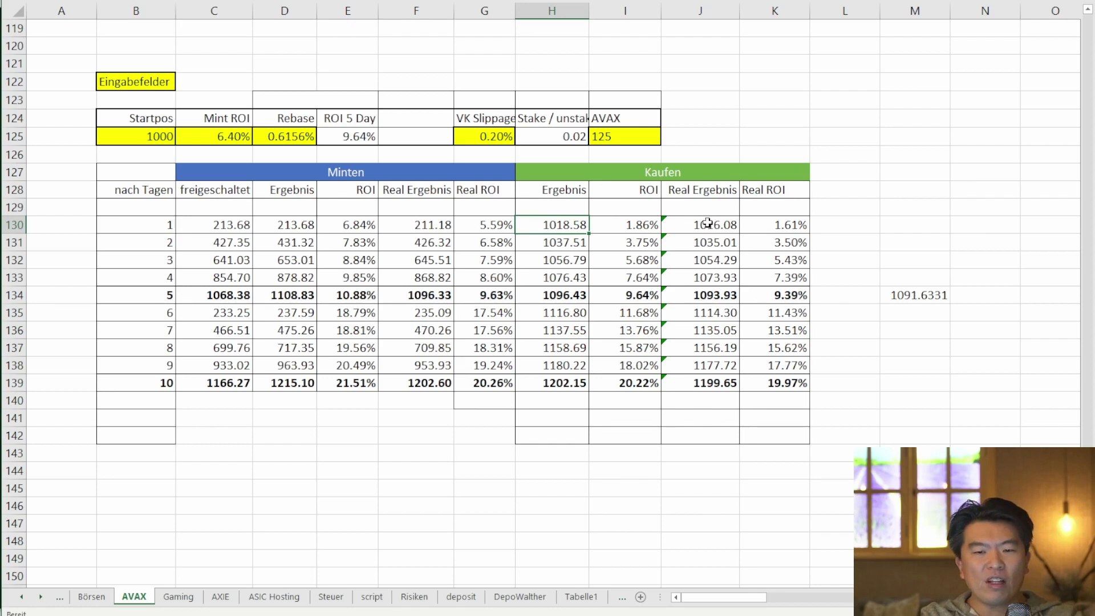
{"action": "left_click", "coordinate": [565, 242]}
{"action": "left_click", "coordinate": [567, 262]}
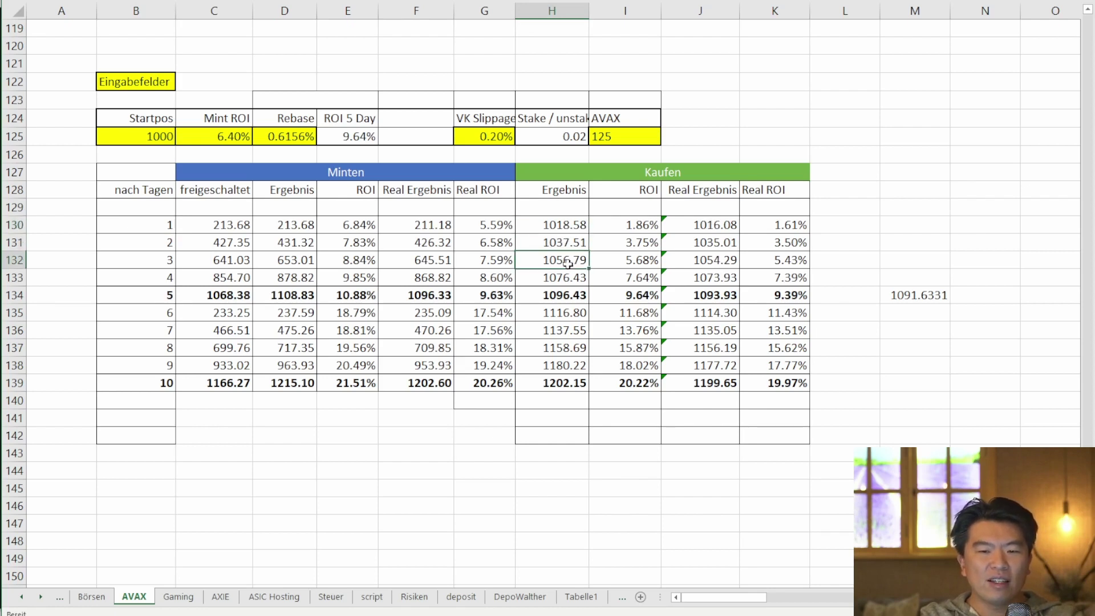
{"action": "left_click", "coordinate": [564, 292]}
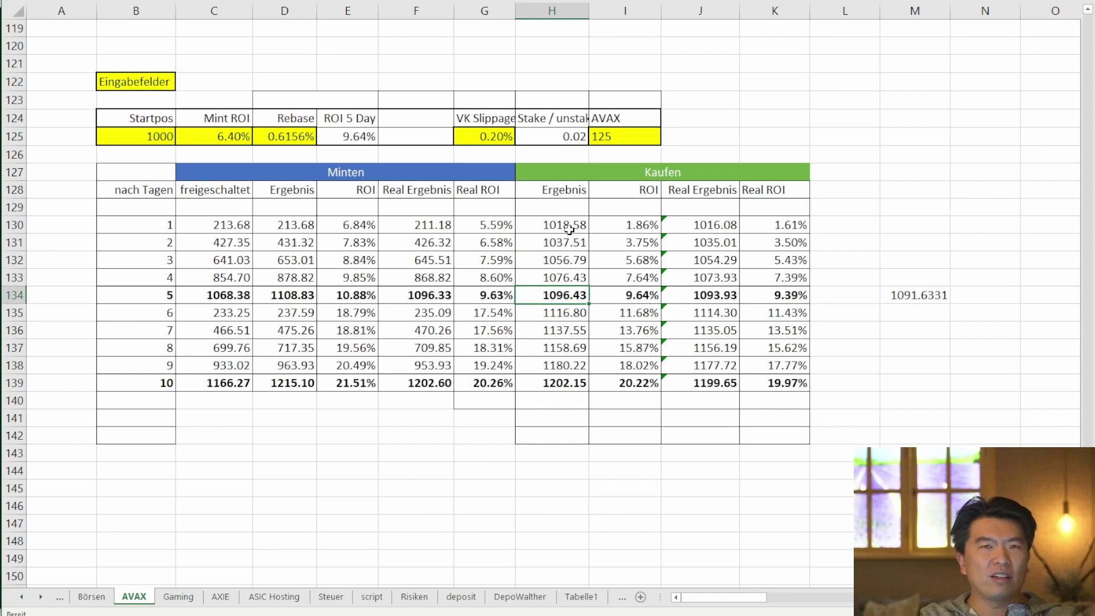
{"action": "left_click", "coordinate": [677, 223]}
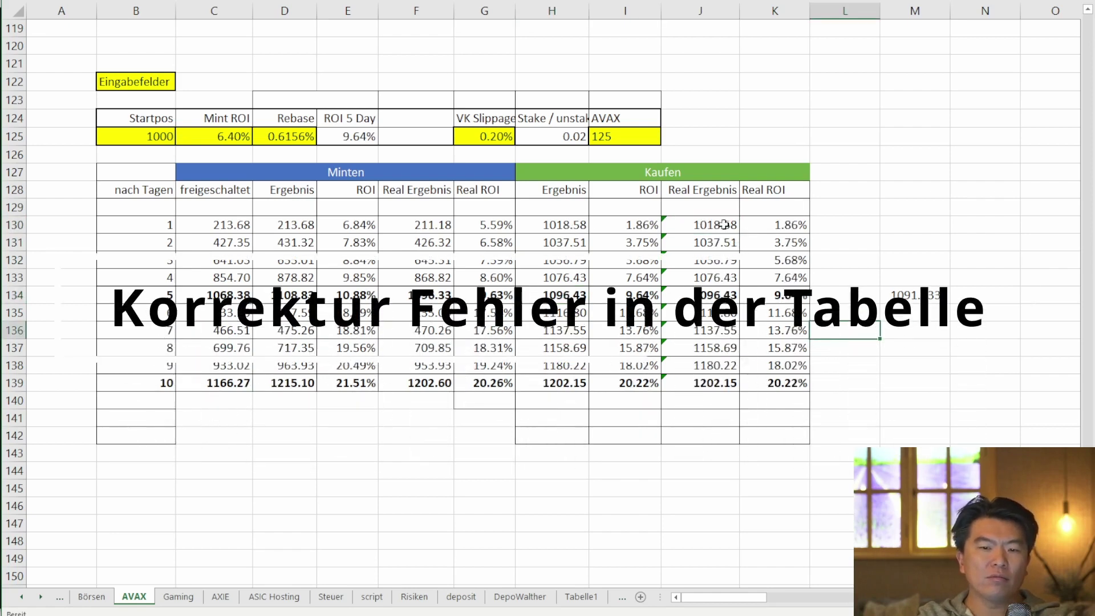
Review the day 1 Kaufen Ergebnis in the corrected table and the Kaufen ROI values for days 1 to 3.
{"action": "left_click", "coordinate": [622, 211]}
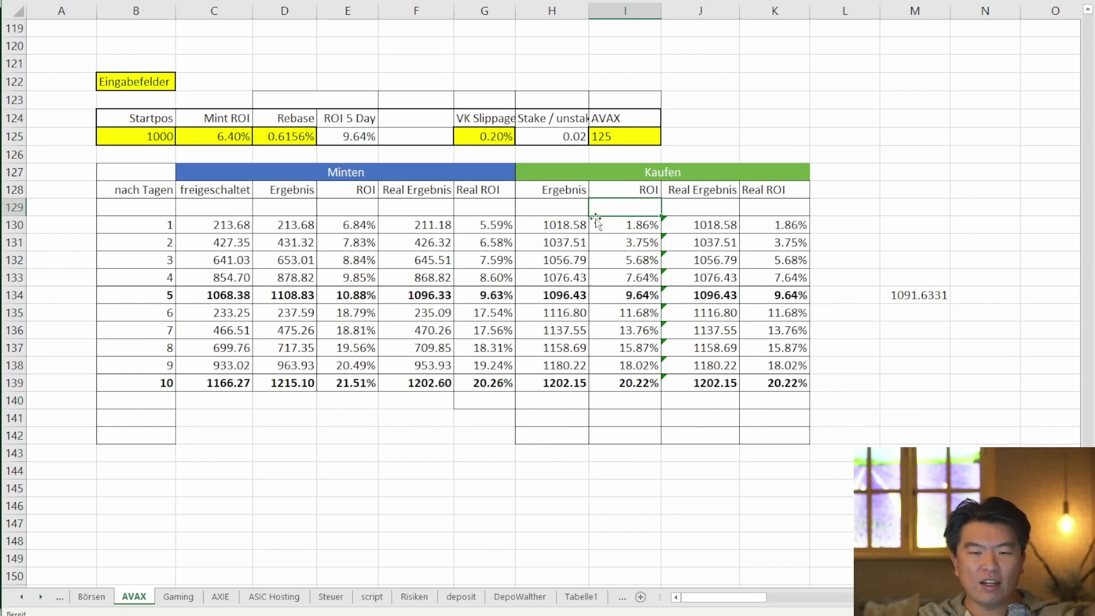
{"action": "left_click", "coordinate": [570, 225]}
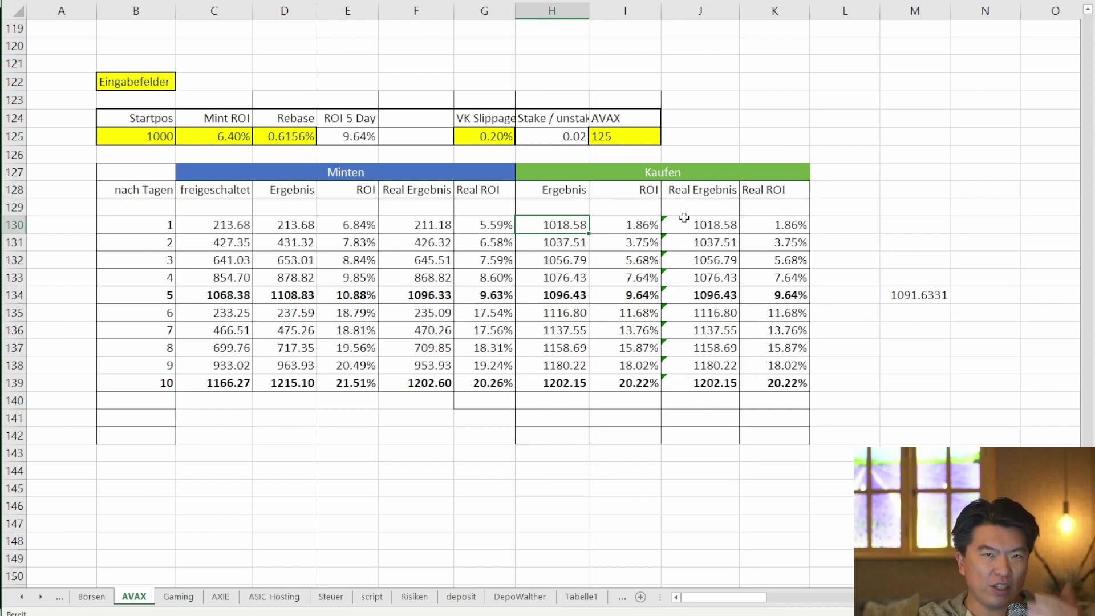
{"action": "left_click", "coordinate": [630, 225]}
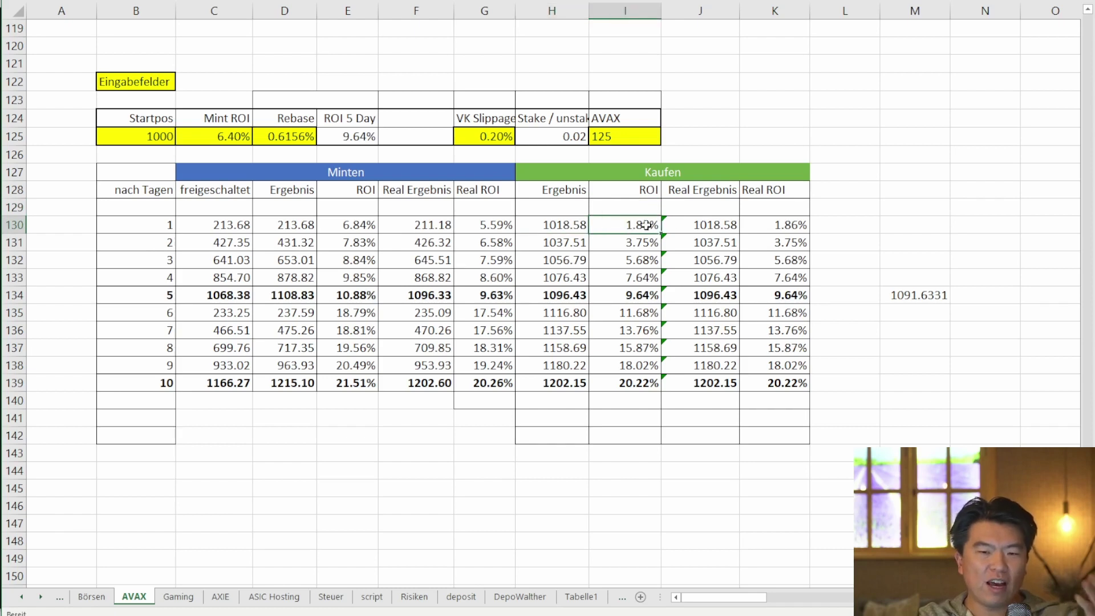
{"action": "left_click", "coordinate": [635, 242]}
{"action": "left_click", "coordinate": [638, 261]}
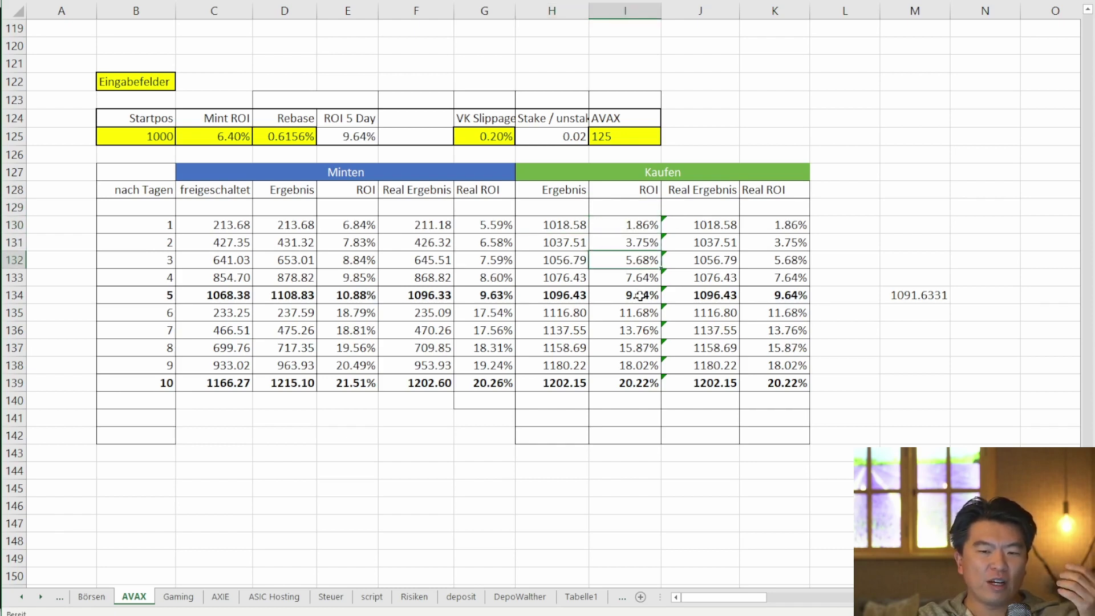
Examine the Startpos, Mint ROI and Rebase input fields that drive the comparison.
{"action": "left_click", "coordinate": [162, 137]}
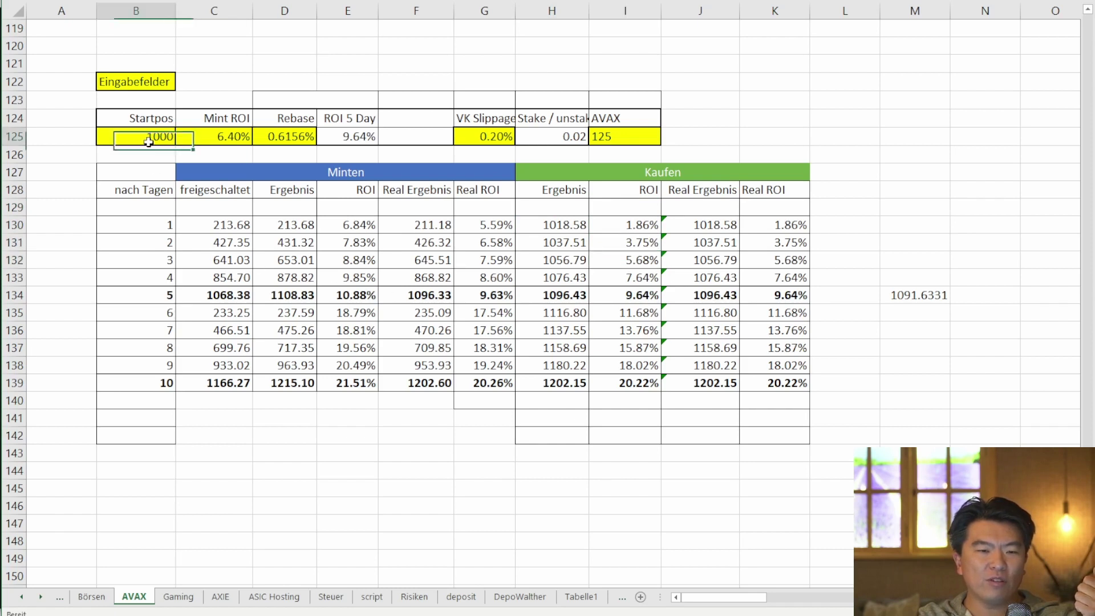
{"action": "left_click", "coordinate": [228, 139]}
{"action": "left_click", "coordinate": [274, 137]}
{"action": "left_click", "coordinate": [229, 137]}
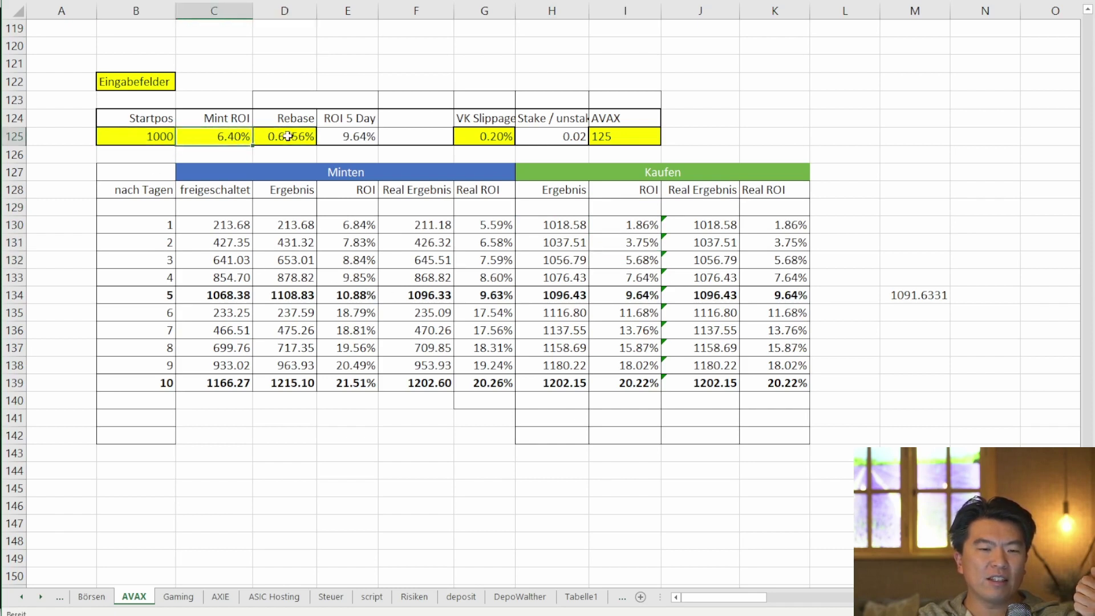
{"action": "left_click", "coordinate": [293, 135]}
{"action": "left_click", "coordinate": [225, 135]}
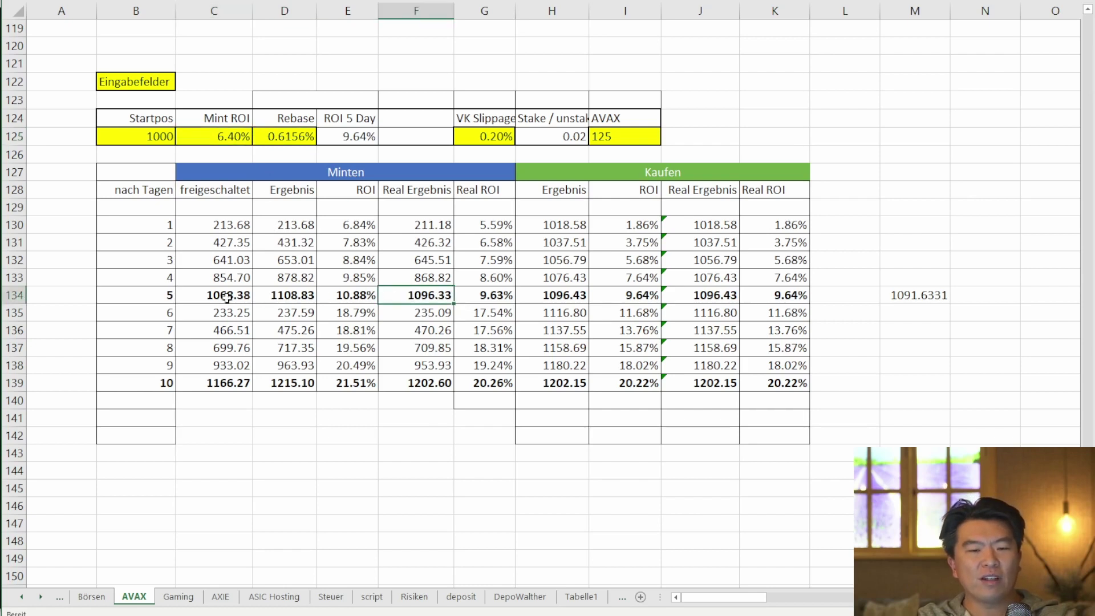
Highlight the day 5 row across Minten and Kaufen and compare the two Real ROI values.
{"action": "left_click_drag", "start_coordinate": [159, 293], "coordinate": [778, 299]}
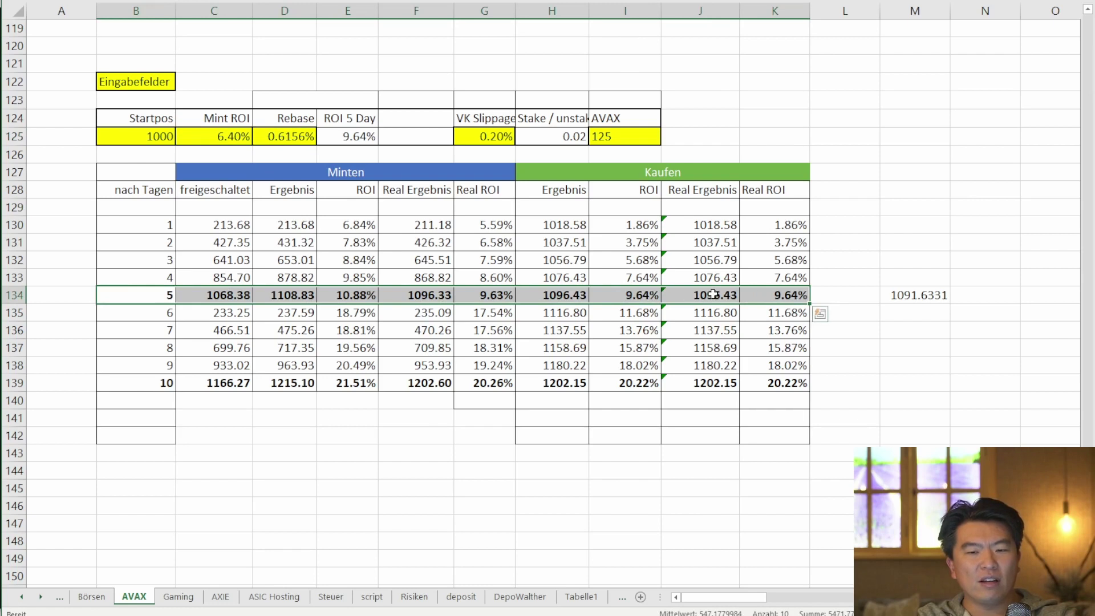
{"action": "left_click", "coordinate": [780, 295]}
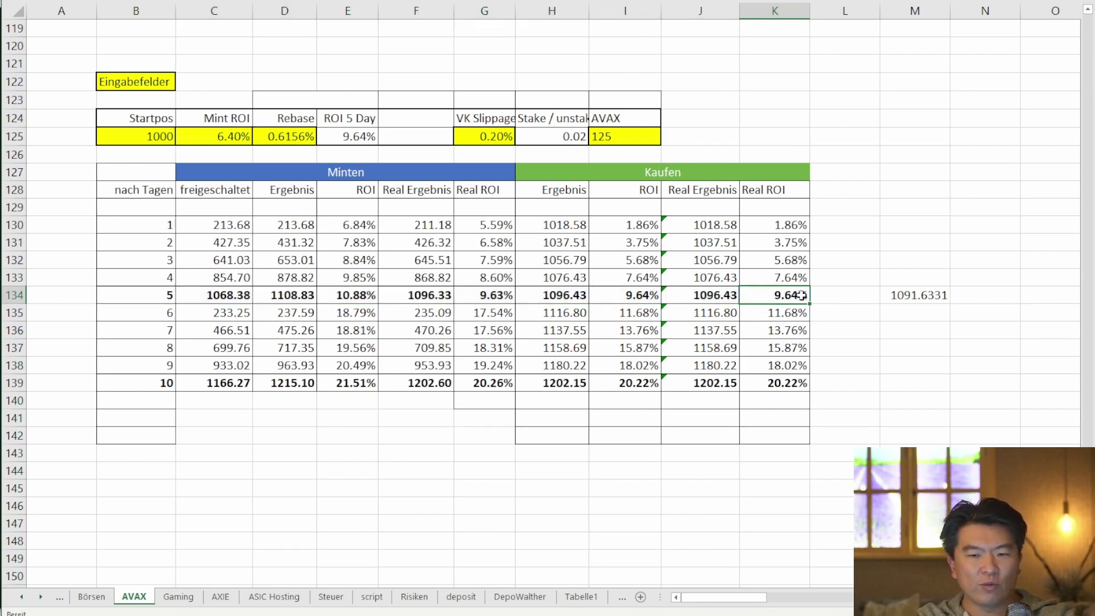
{"action": "left_click", "coordinate": [471, 293]}
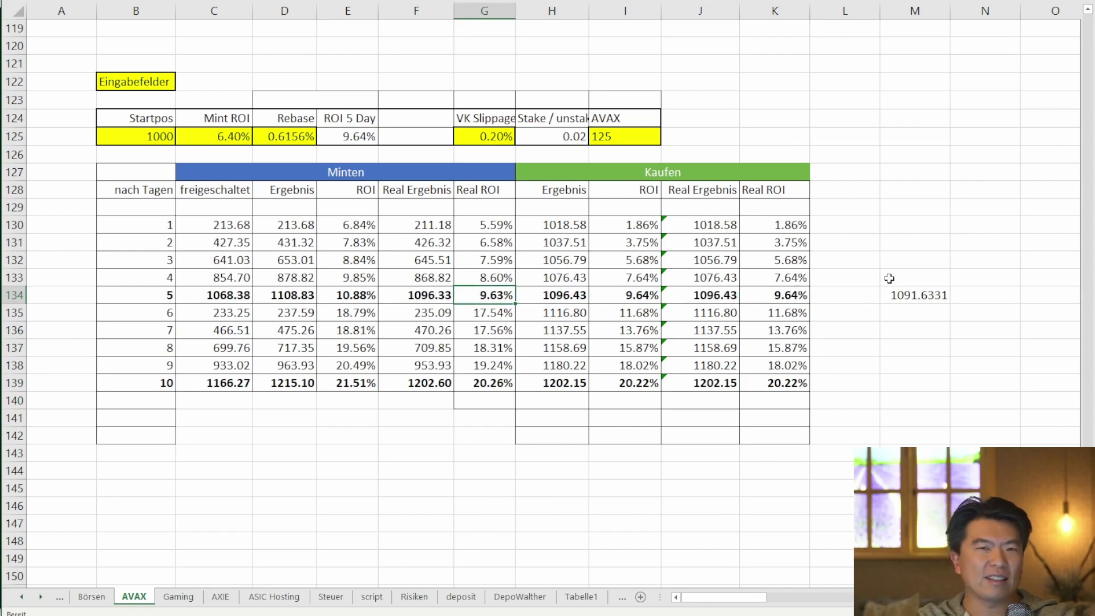
Set the Startpos starting amount to 10000.
{"action": "left_click", "coordinate": [228, 138]}
{"action": "left_click", "coordinate": [169, 140]}
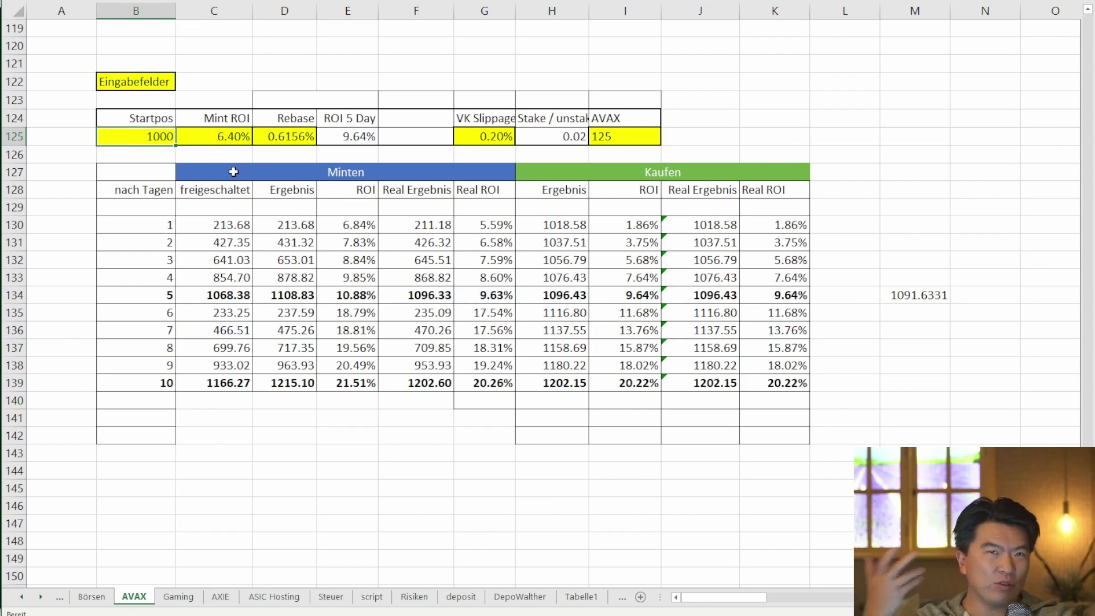
{"action": "type", "text": "1"}
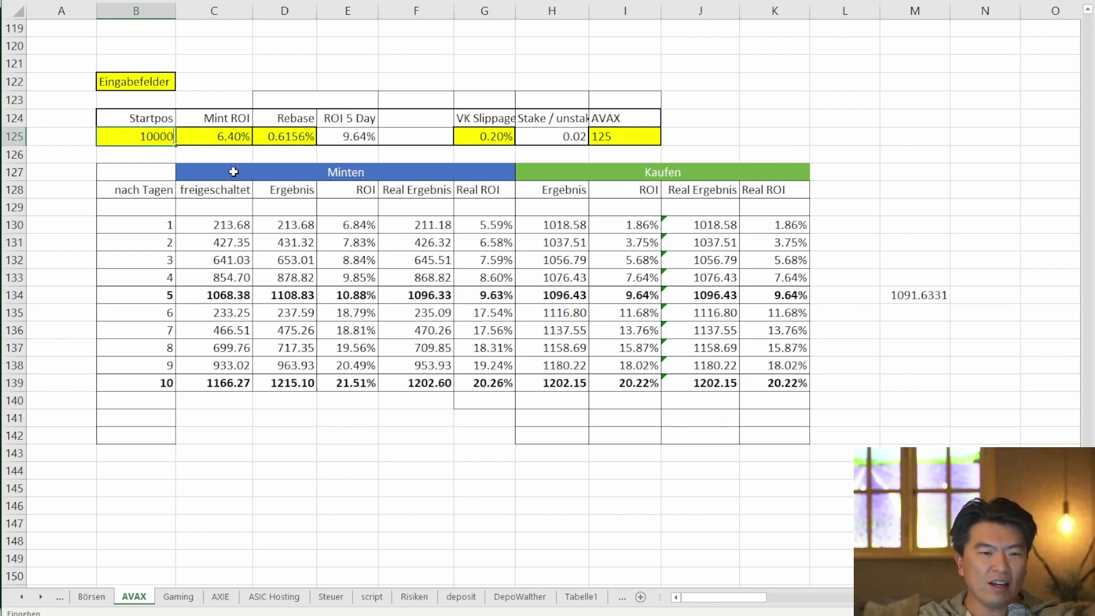
{"action": "key", "text": "Return"}
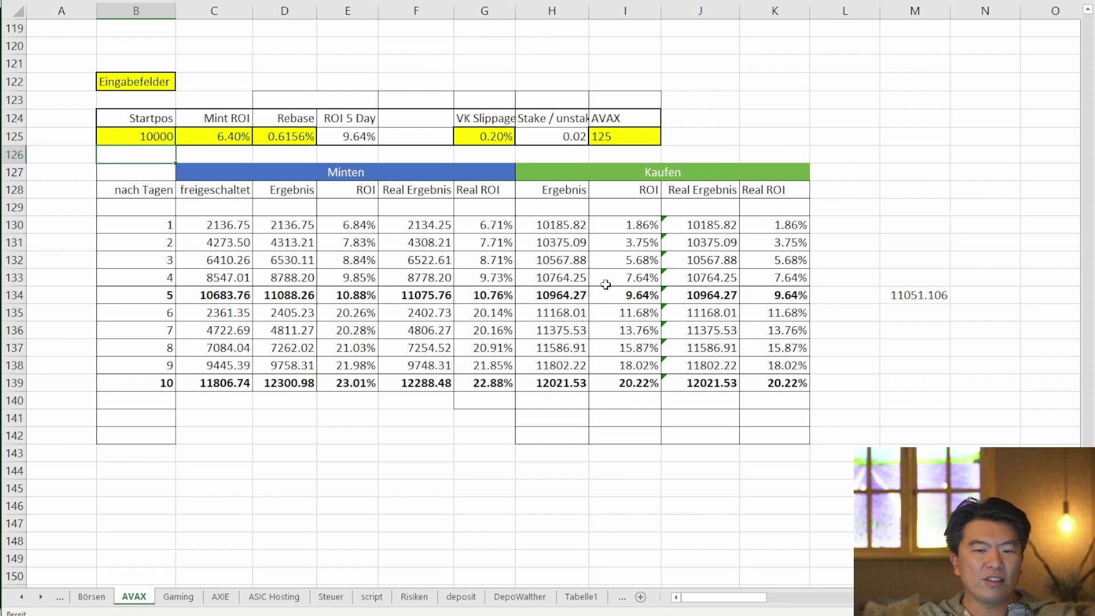
Check the day 5 Real ROI of Minten against the Startpos, Stake / unstake fee and AVAX price inputs.
{"action": "left_click", "coordinate": [512, 295]}
{"action": "left_click", "coordinate": [157, 140]}
{"action": "left_click", "coordinate": [631, 136]}
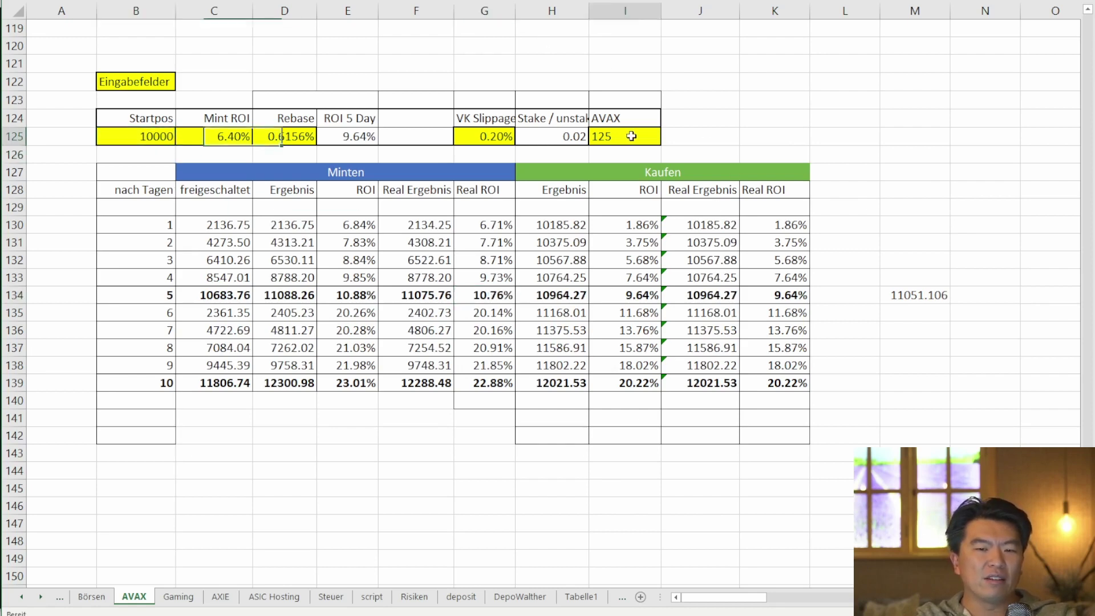
{"action": "left_click", "coordinate": [570, 137]}
{"action": "left_click", "coordinate": [613, 139]}
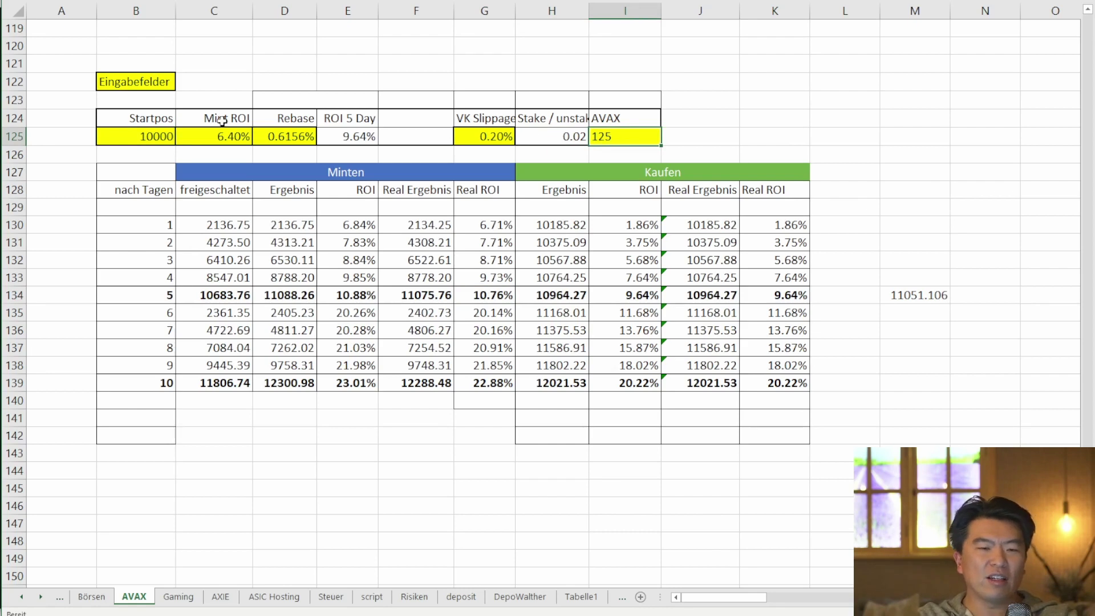
Examine the Minten Real Ergebnis values for days 1 to 5 and the day 5 Real ROI relative to the starting amount.
{"action": "left_click_drag", "start_coordinate": [422, 226], "coordinate": [429, 297]}
{"action": "left_click", "coordinate": [480, 290]}
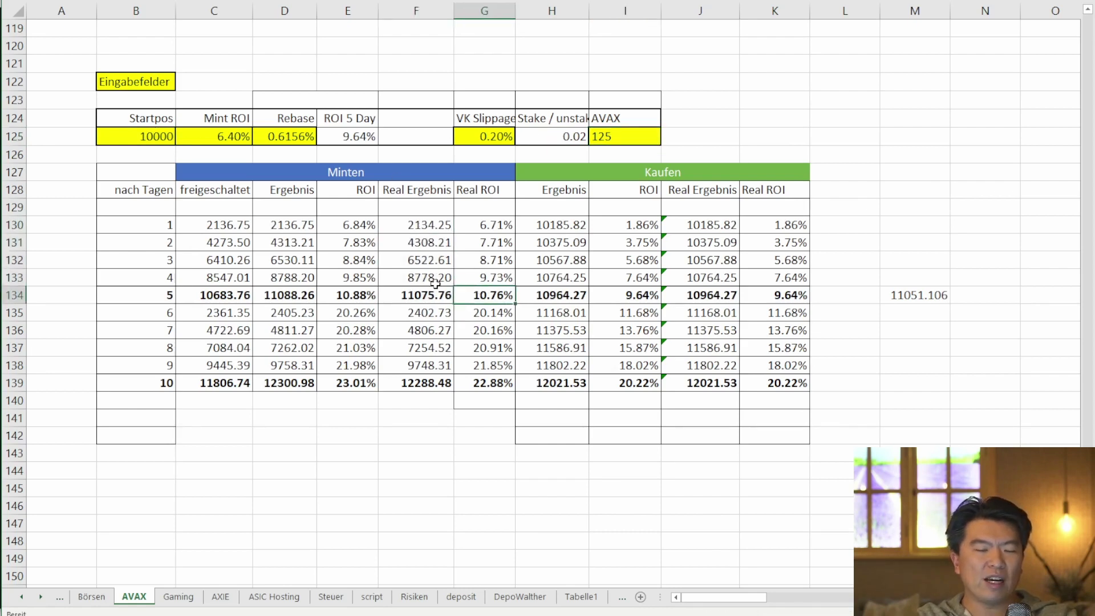
{"action": "left_click", "coordinate": [143, 134]}
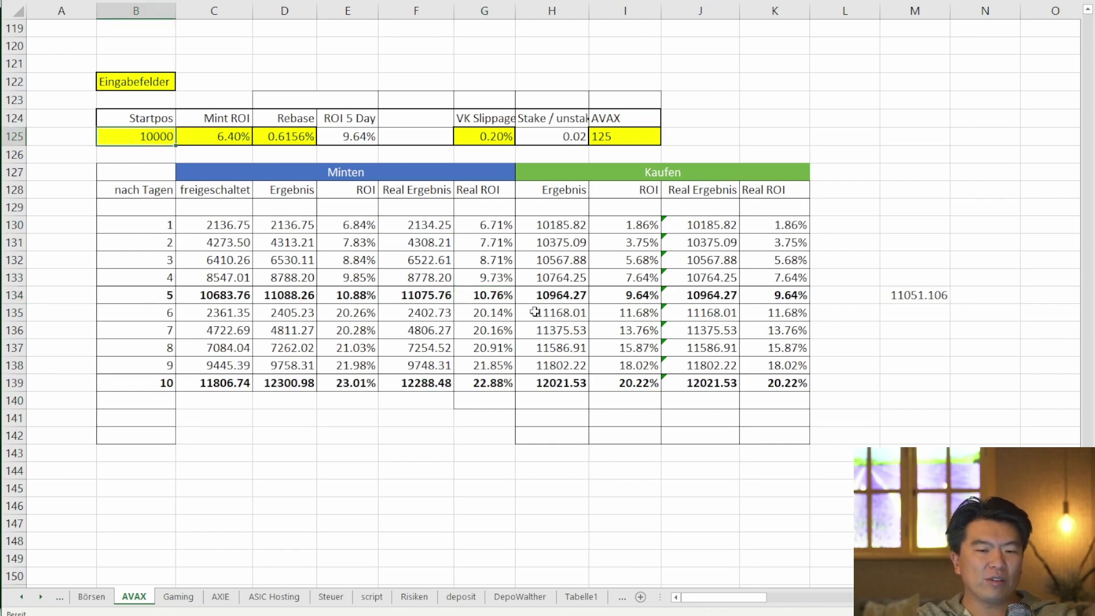
{"action": "left_click", "coordinate": [504, 294]}
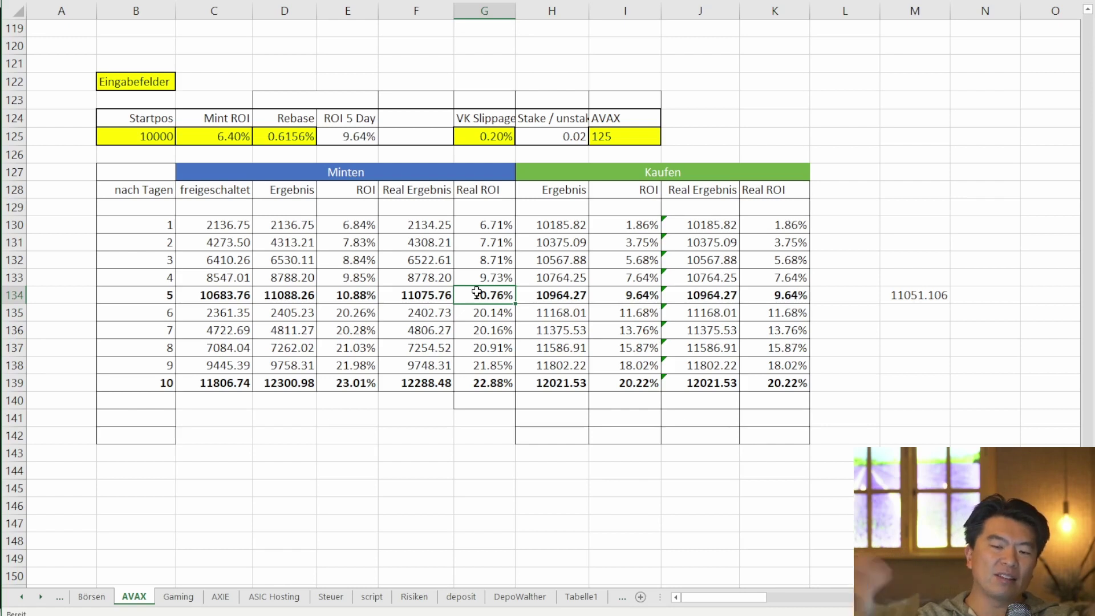
Set the Startpos starting amount to 50000 and compare the day 5 Real ROI of Minten and Kaufen.
{"action": "left_click", "coordinate": [137, 136]}
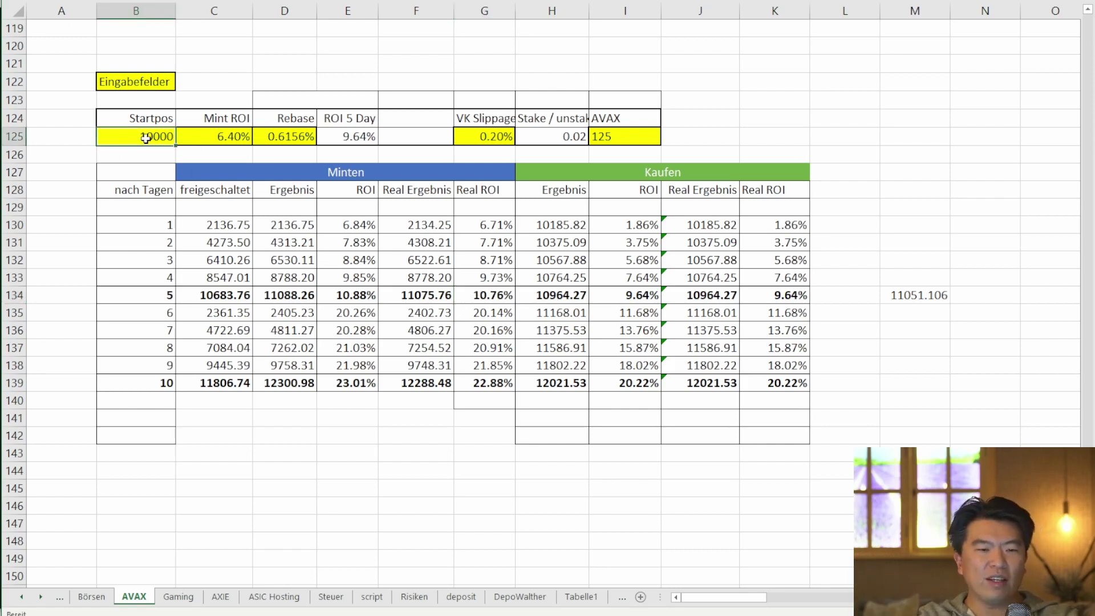
{"action": "type", "text": "5"}
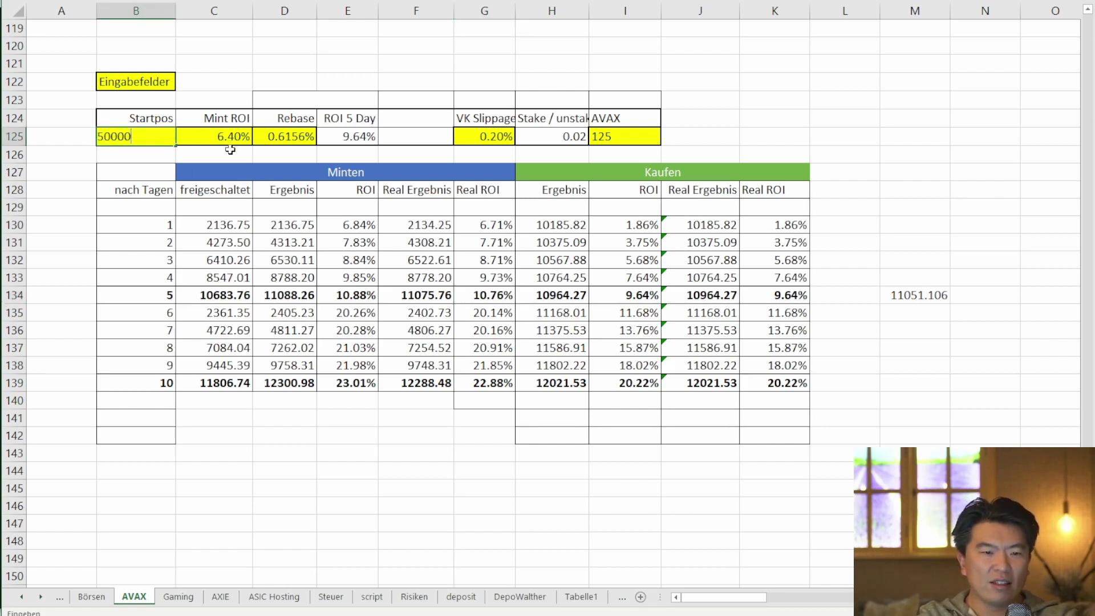
{"action": "key", "text": "Return"}
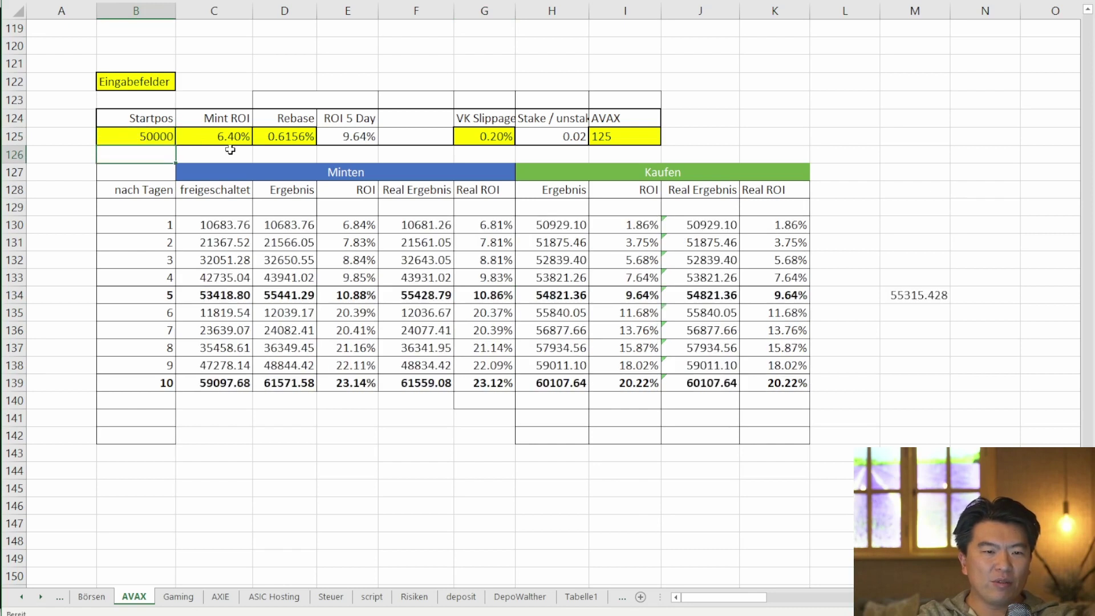
{"action": "left_click", "coordinate": [513, 299]}
{"action": "left_click", "coordinate": [781, 296]}
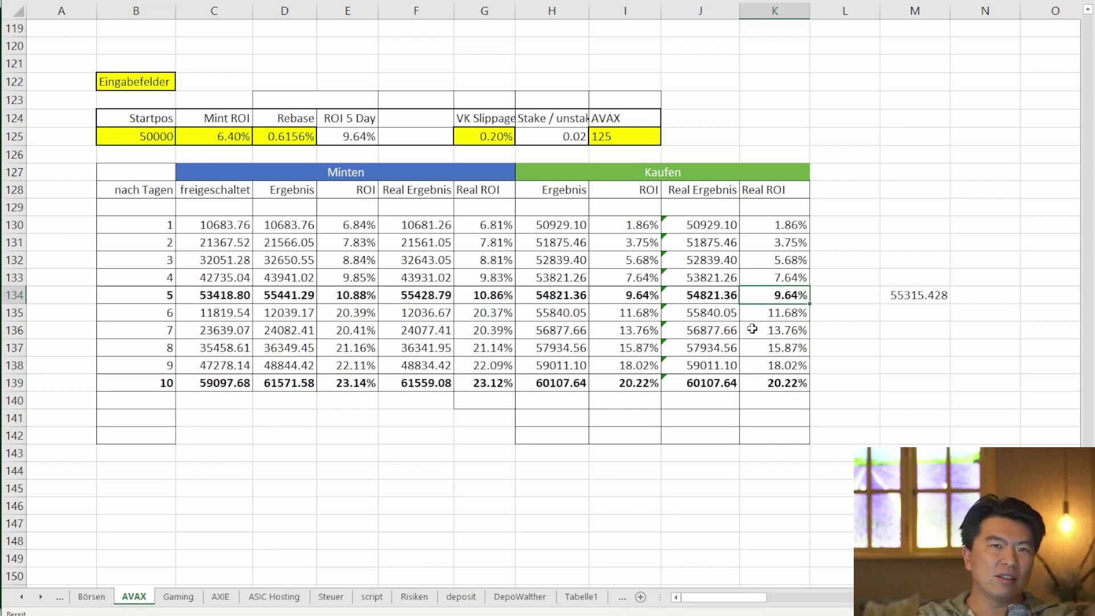
{"action": "left_click", "coordinate": [485, 296]}
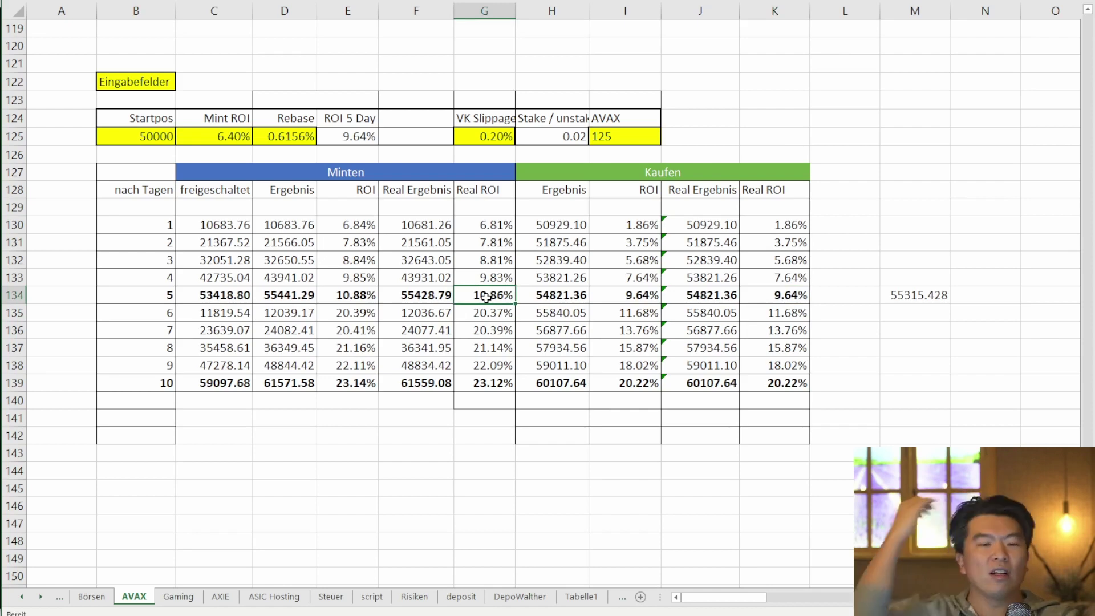
Set the Startpos starting amount to 1000.
{"action": "left_click", "coordinate": [152, 139]}
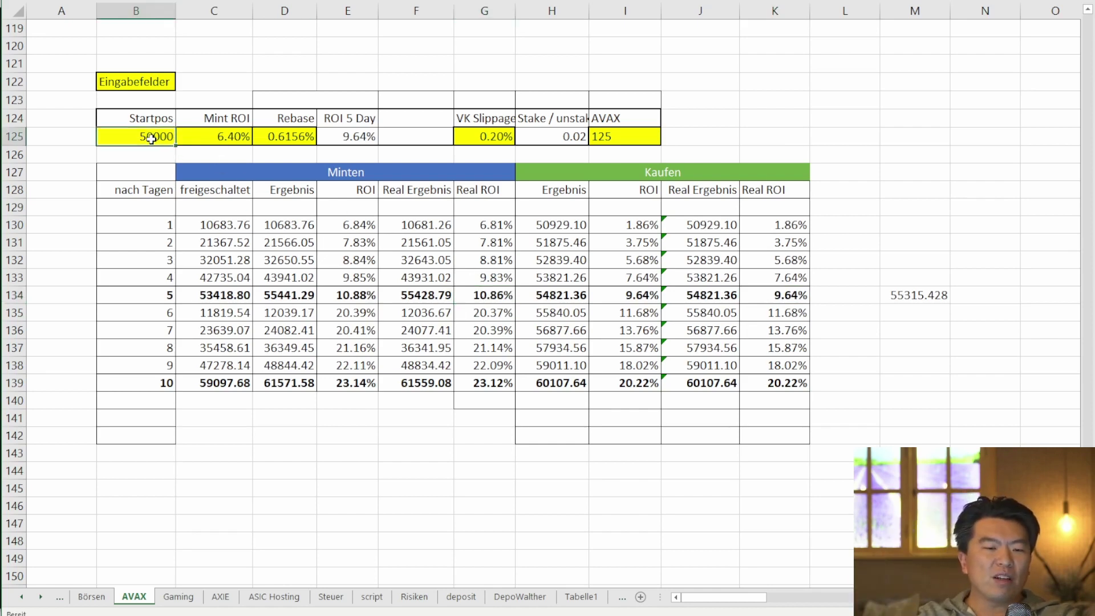
{"action": "type", "text": "10"}
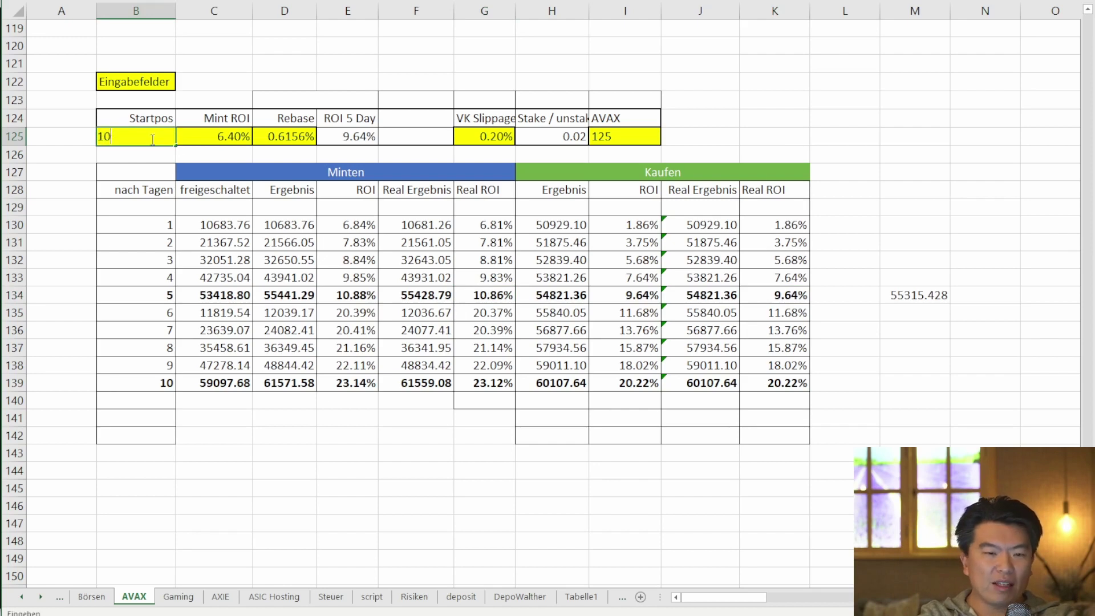
{"action": "type", "text": "00"}
{"action": "key", "text": "Return"}
Compare the Mint ROI input with the Rebase input.
{"action": "left_click", "coordinate": [231, 139]}
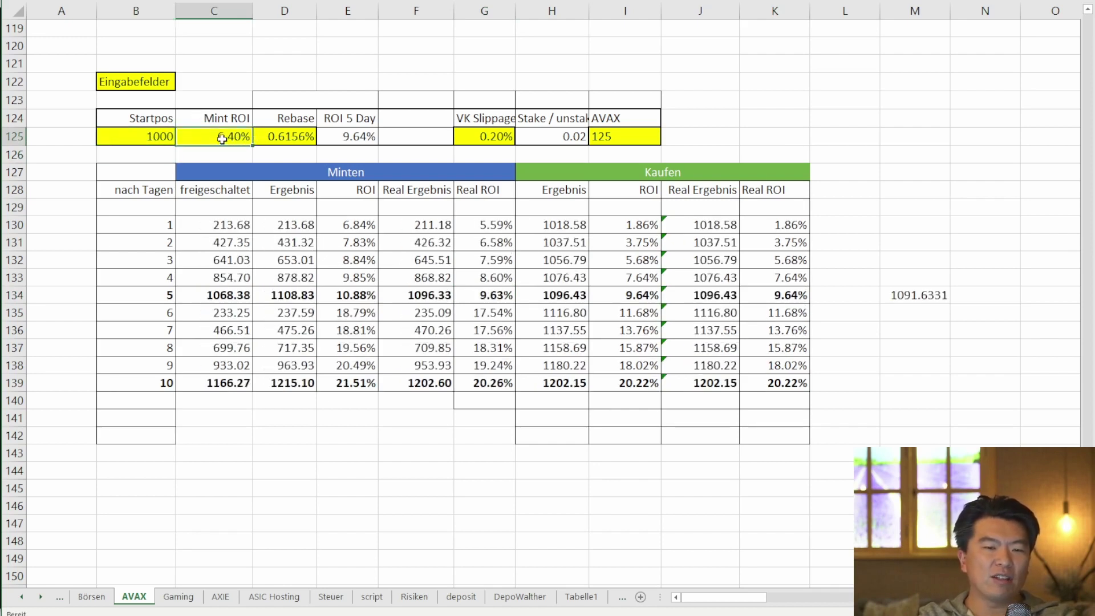
{"action": "left_click", "coordinate": [262, 138]}
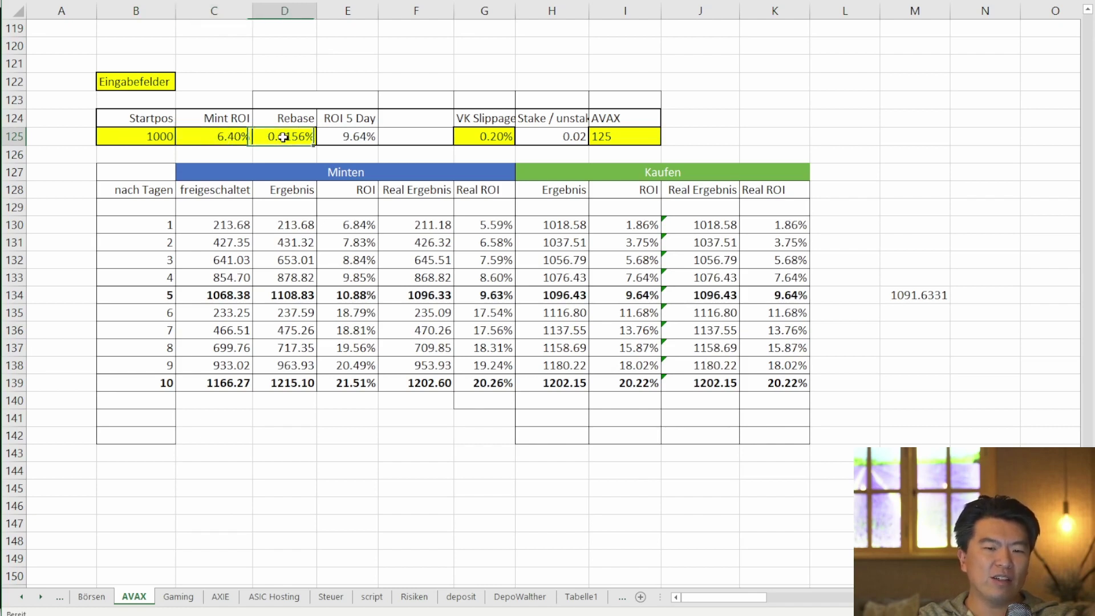
{"action": "left_click", "coordinate": [210, 135]}
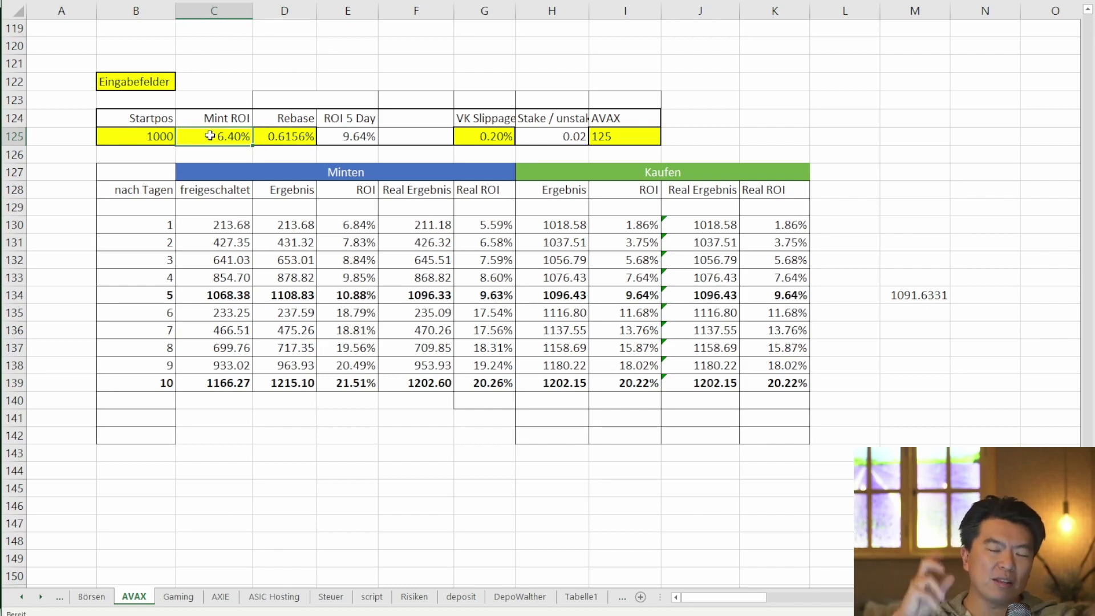
{"action": "left_click", "coordinate": [296, 134]}
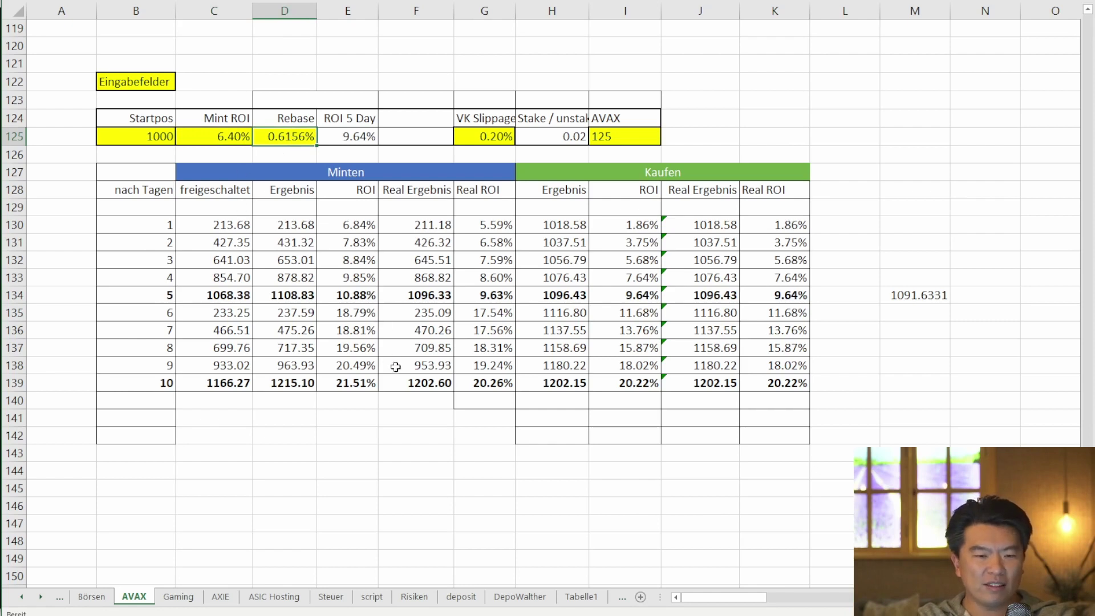
Change the Startpos starting amount to 10000 to recalculate the Minten and Kaufen results.
{"action": "left_click", "coordinate": [143, 132]}
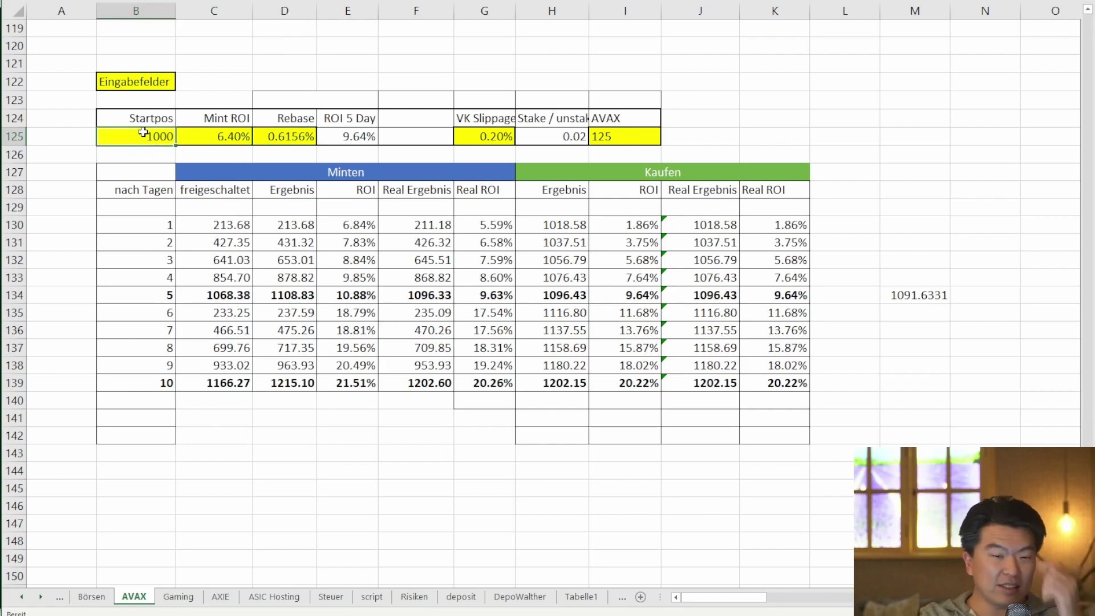
{"action": "type", "text": "10000"}
{"action": "key", "text": "Return"}
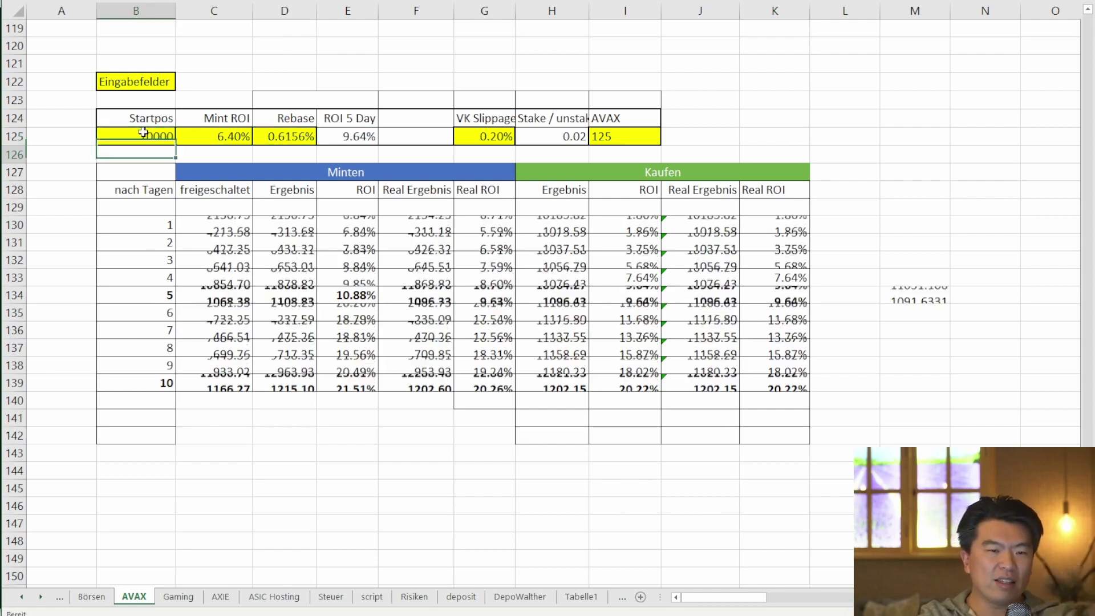
Compare the day 5 results and Real ROI of Minten and Kaufen for the 10000 starting amount.
{"action": "left_click", "coordinate": [162, 297]}
{"action": "left_click", "coordinate": [557, 294]}
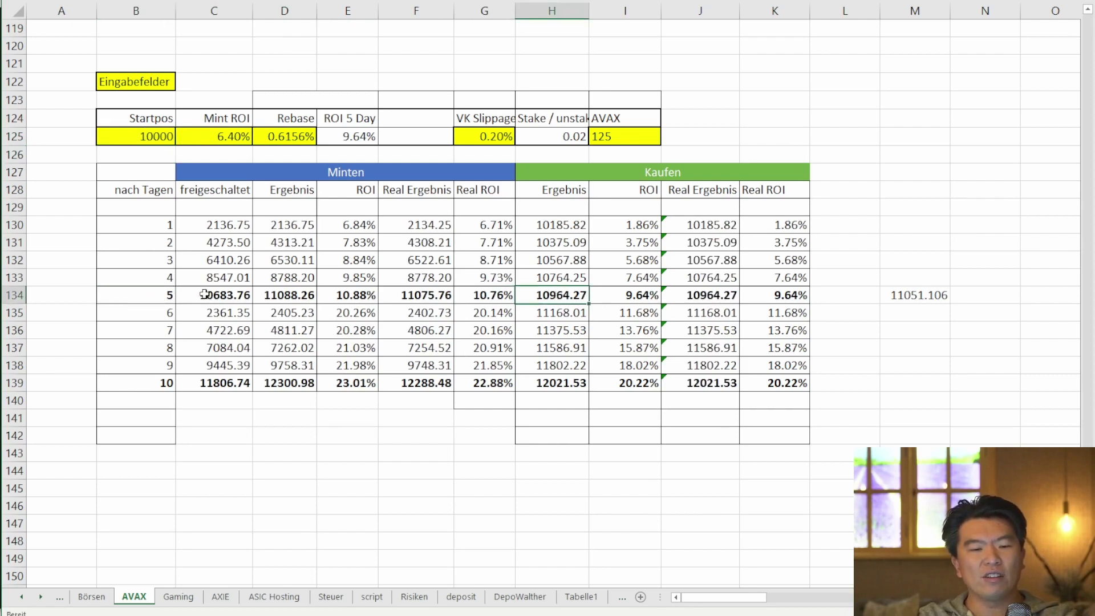
{"action": "left_click_drag", "start_coordinate": [204, 293], "coordinate": [785, 293]}
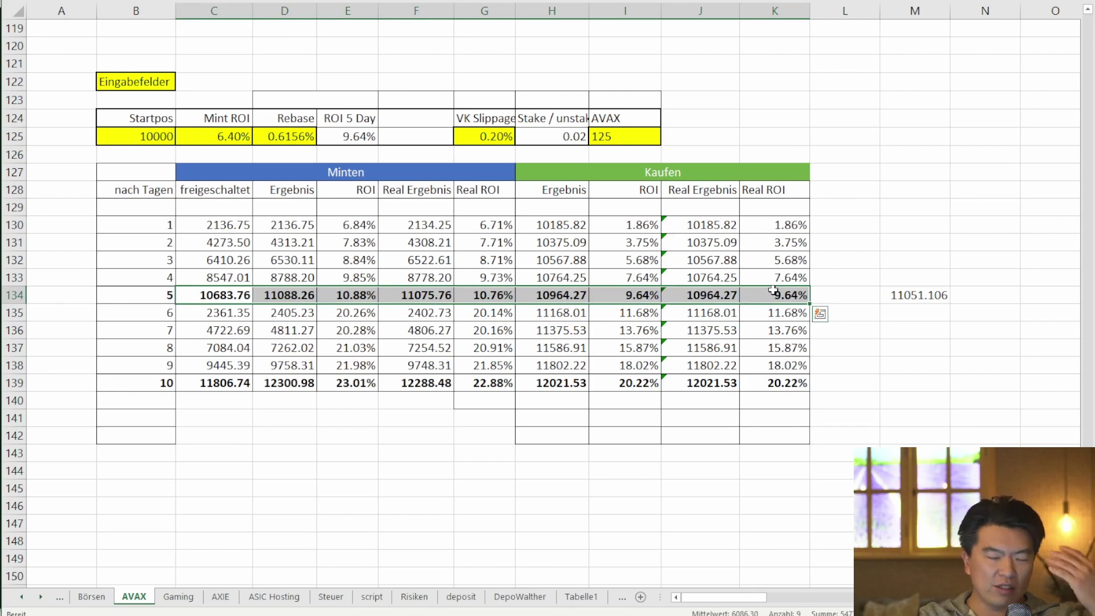
{"action": "left_click", "coordinate": [774, 291]}
{"action": "left_click", "coordinate": [498, 294]}
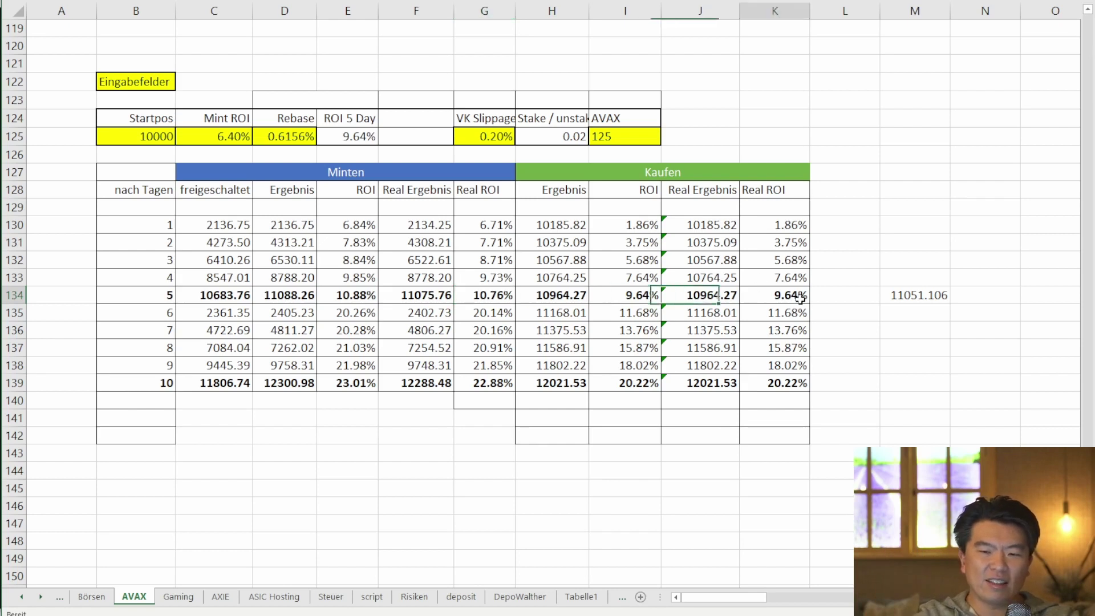
{"action": "left_click", "coordinate": [773, 298]}
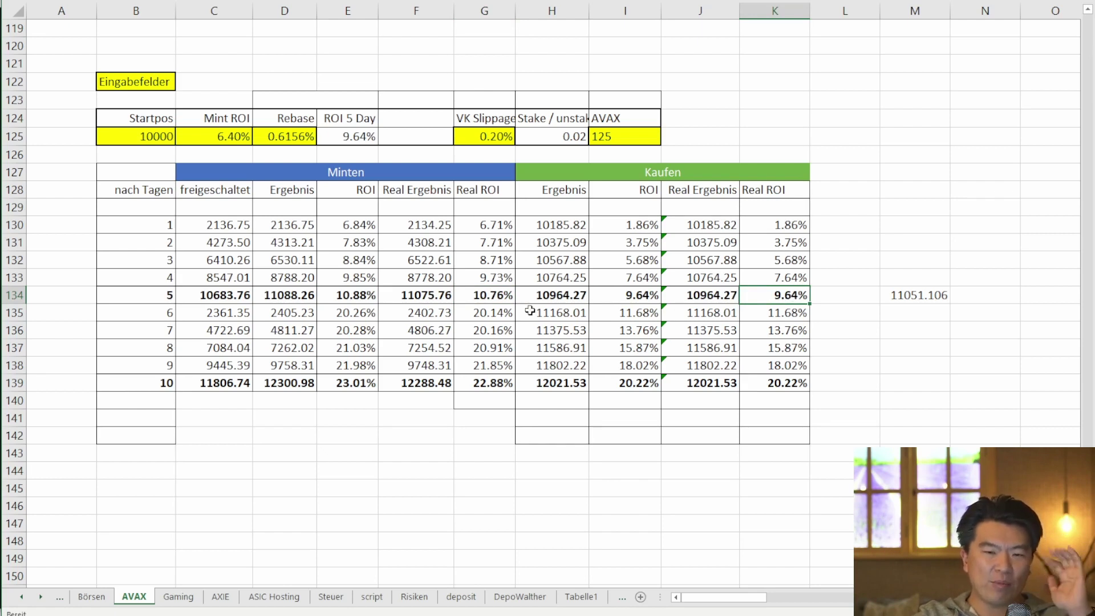
{"action": "left_click", "coordinate": [497, 298]}
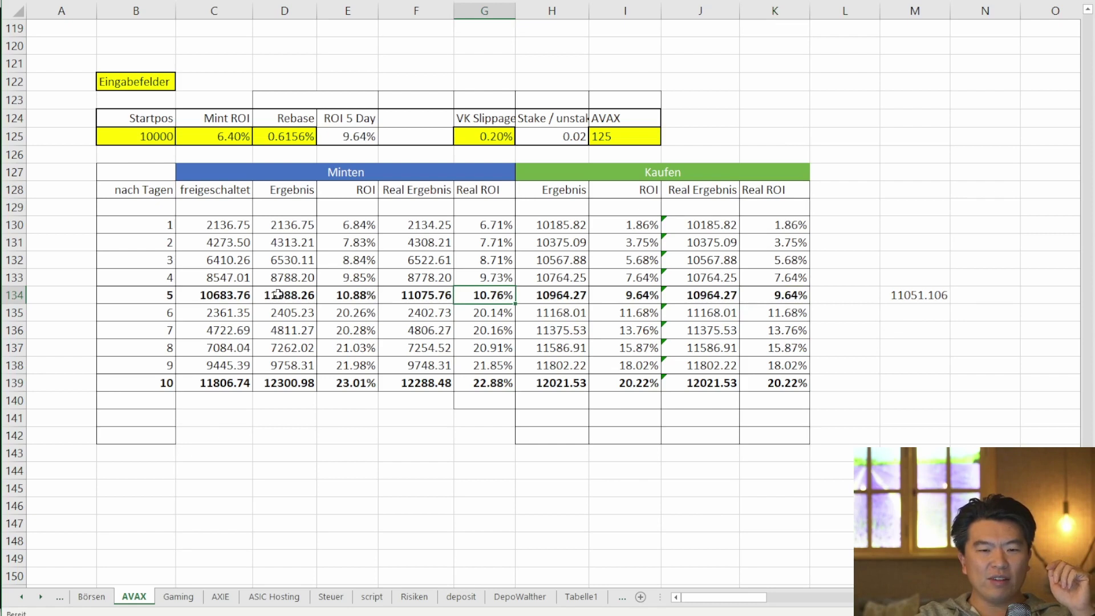
Check the day 5 Minten Real Ergebnis against the stake/unstake cost, VK Slippage, Startpos and the comparison value in M134.
{"action": "left_click", "coordinate": [316, 293]}
{"action": "left_click", "coordinate": [428, 294]}
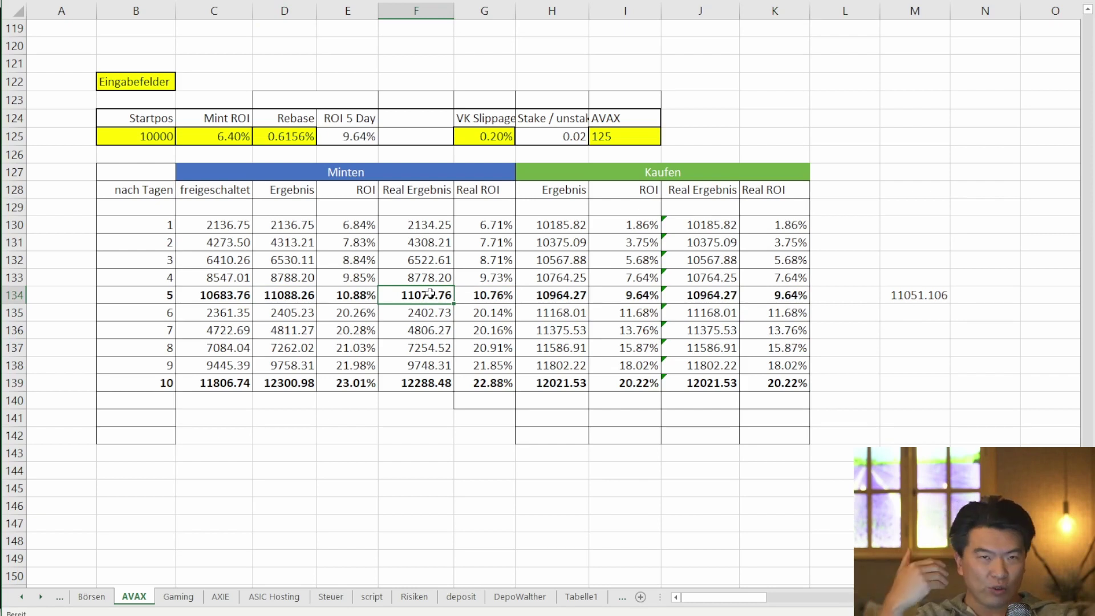
{"action": "left_click", "coordinate": [556, 135]}
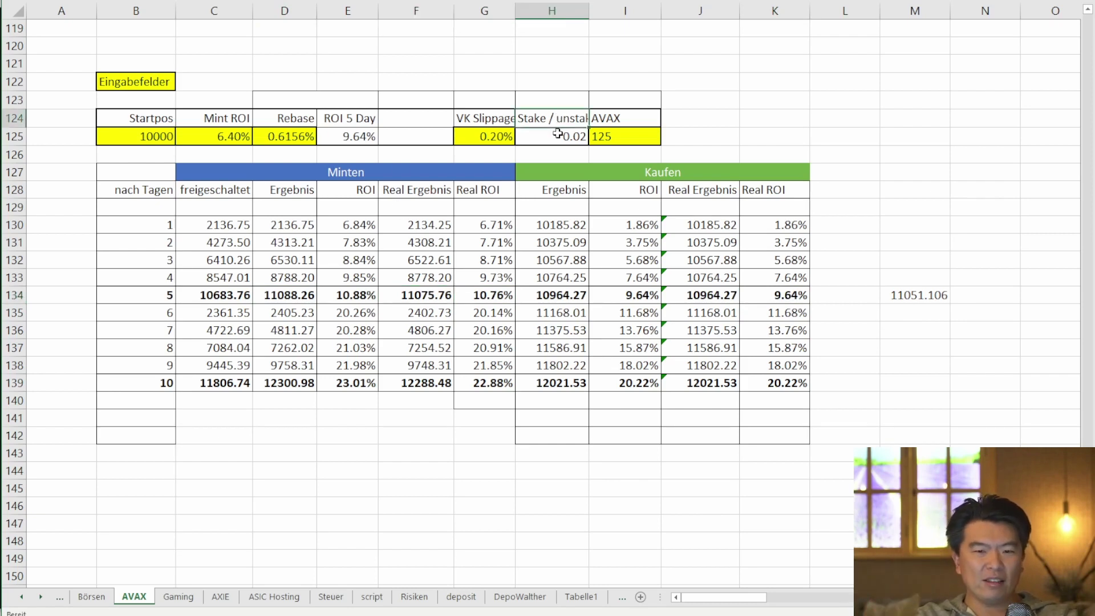
{"action": "left_click", "coordinate": [407, 295]}
{"action": "left_click", "coordinate": [498, 117]}
{"action": "left_click", "coordinate": [496, 137]}
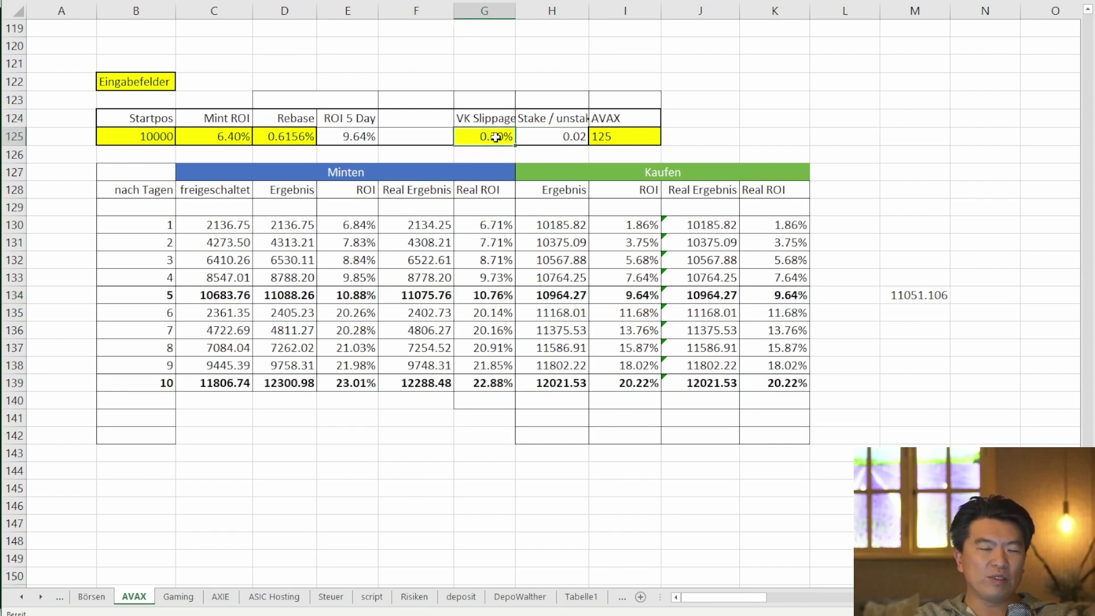
{"action": "left_click", "coordinate": [906, 294]}
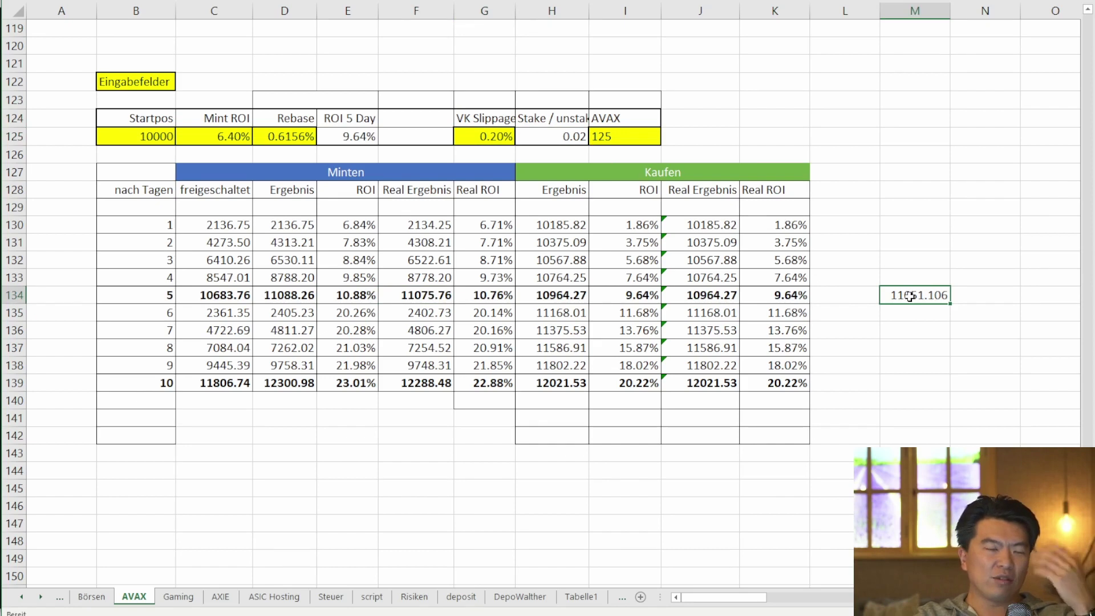
{"action": "left_click", "coordinate": [142, 138]}
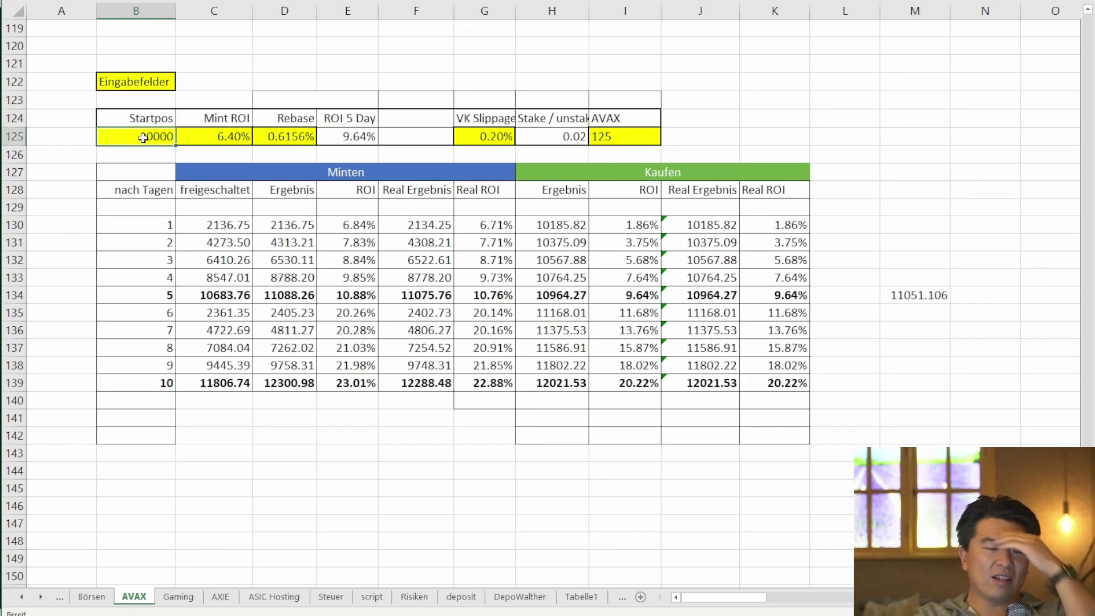
{"action": "left_click", "coordinate": [941, 293]}
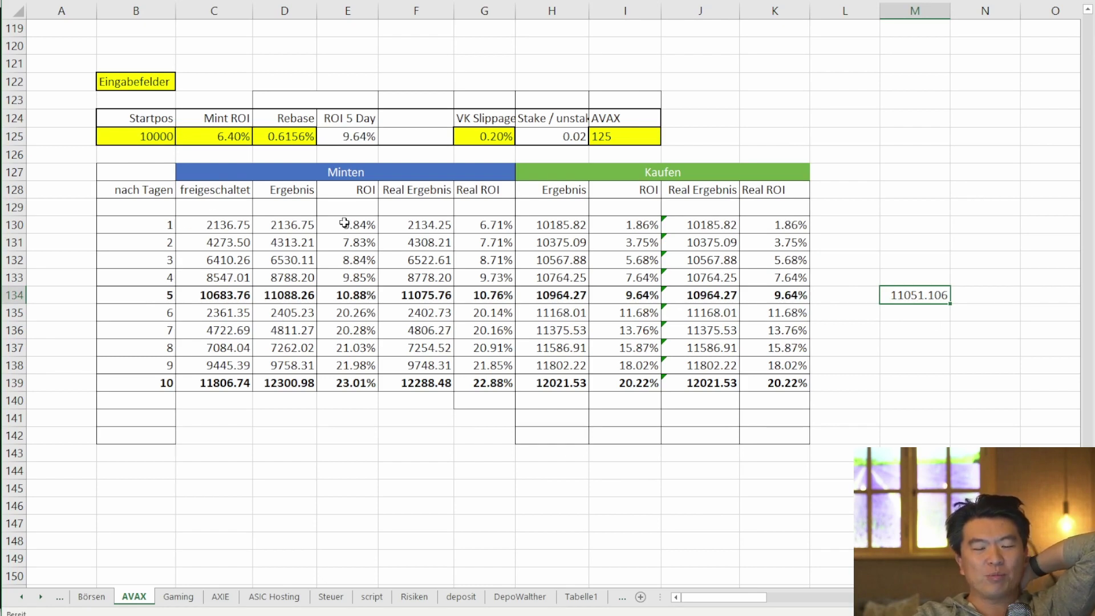
Review the Minten results for days 6 to 10 and compare the day 10 Real ROI with Kaufen.
{"action": "left_click", "coordinate": [349, 311]}
{"action": "left_click", "coordinate": [213, 308]}
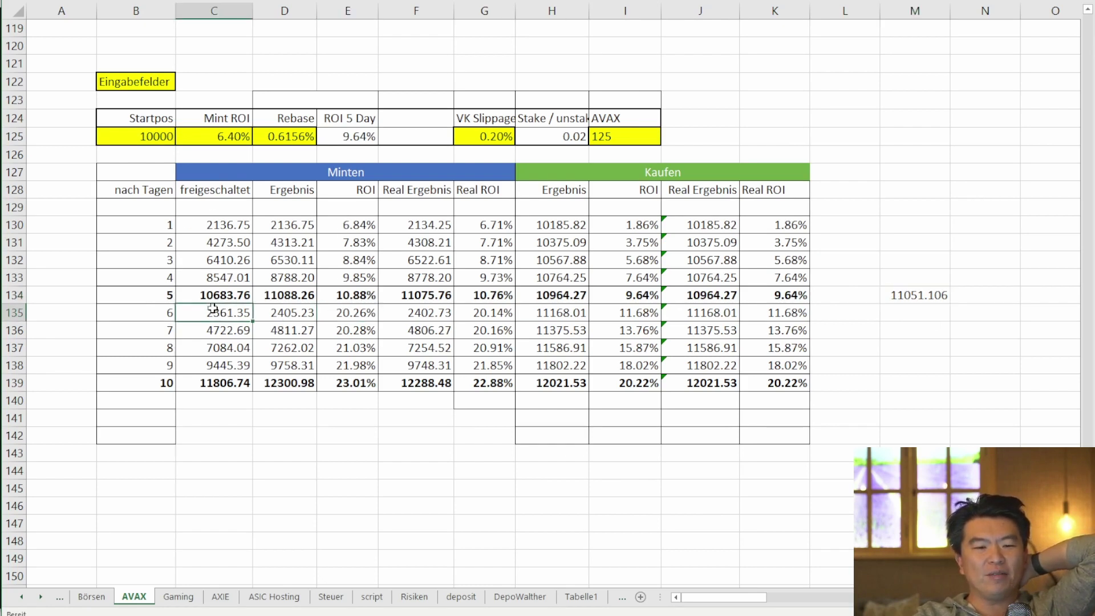
{"action": "left_click_drag", "start_coordinate": [364, 314], "coordinate": [367, 375]}
{"action": "left_click", "coordinate": [409, 383]}
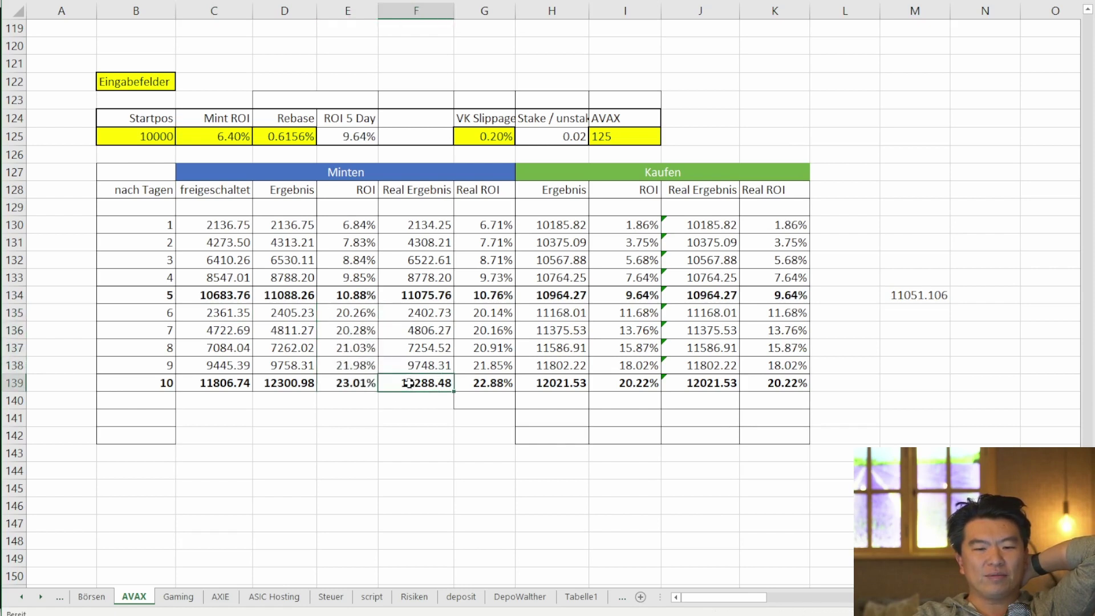
{"action": "left_click", "coordinate": [483, 383]}
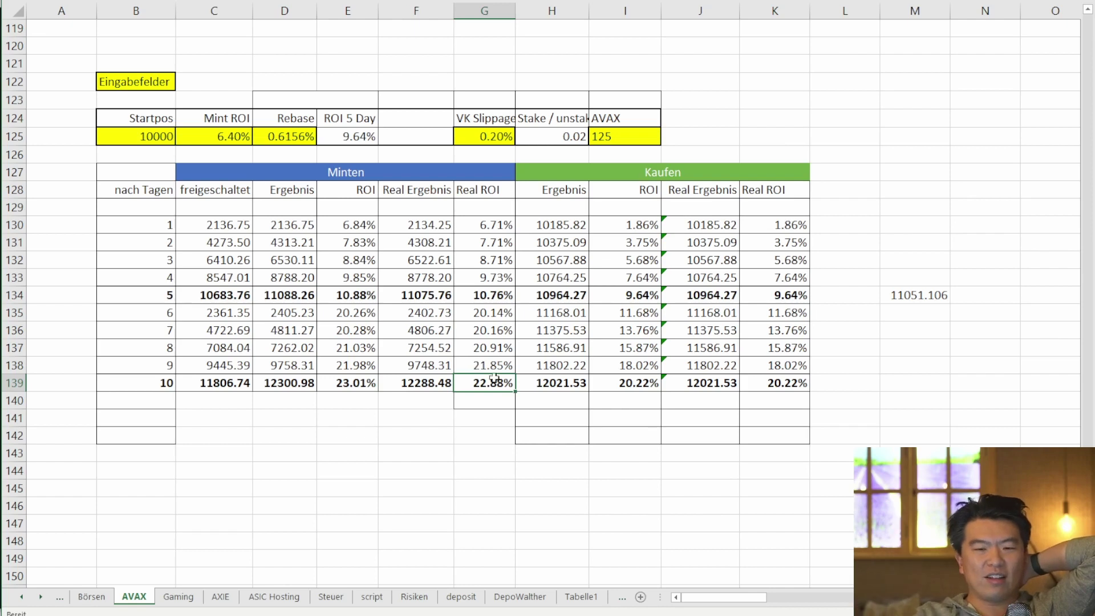
{"action": "left_click", "coordinate": [780, 385]}
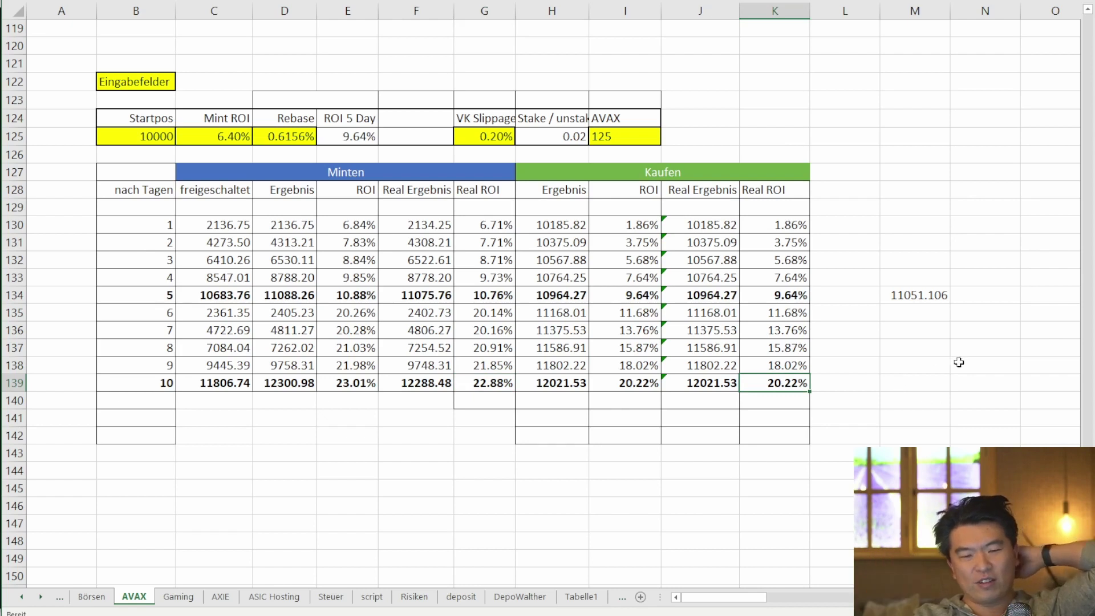
Set the Startpos starting amount to 100000 and compare the day 10 Real ROI of Minten and Kaufen.
{"action": "left_click", "coordinate": [146, 136]}
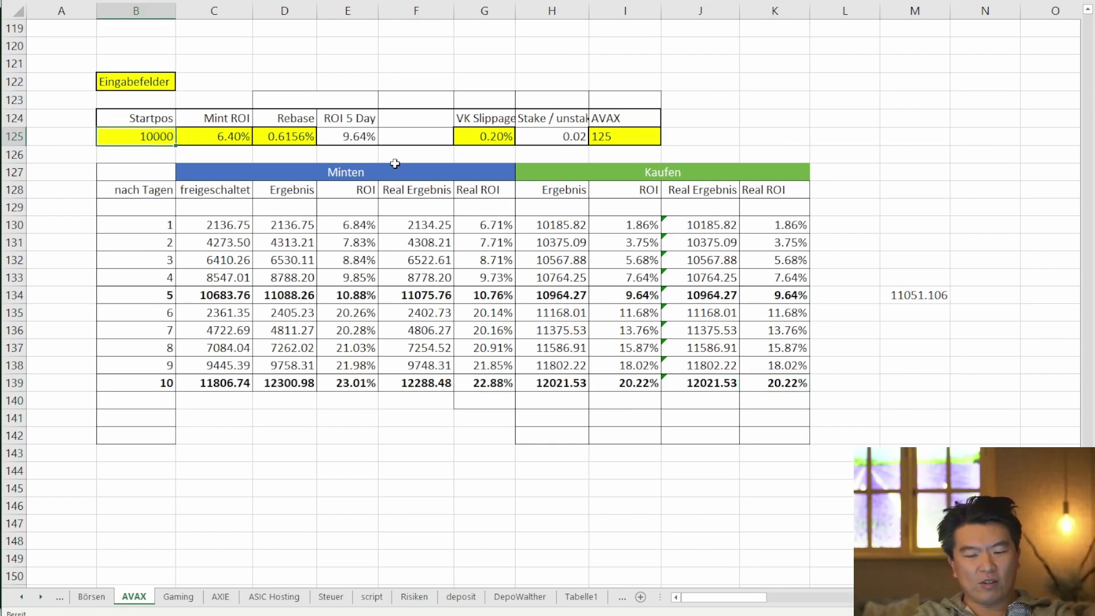
{"action": "type", "text": "1"}
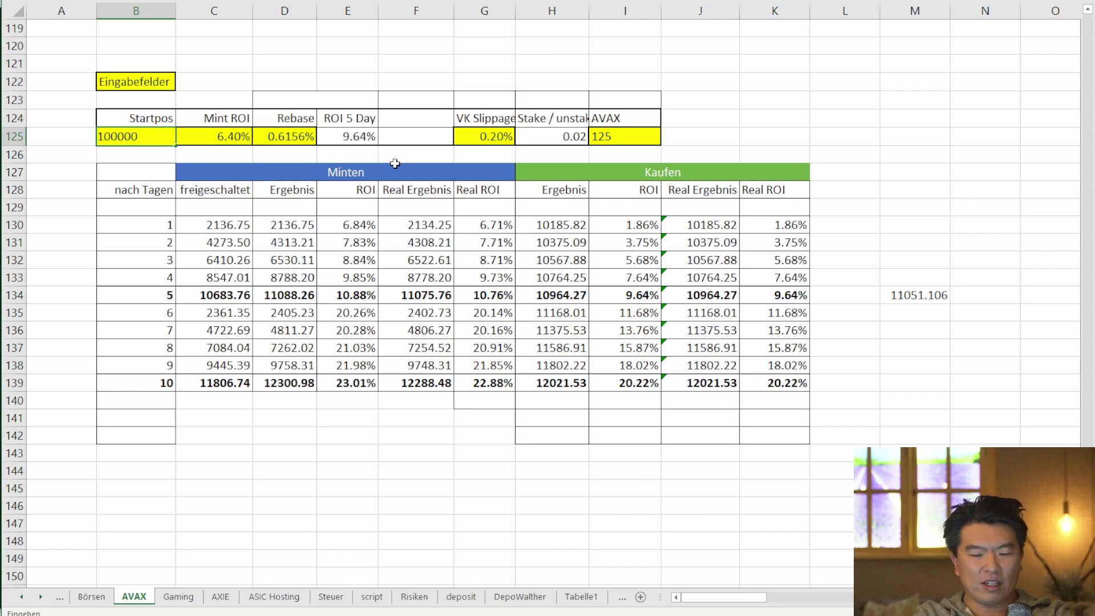
{"action": "key", "text": "Return"}
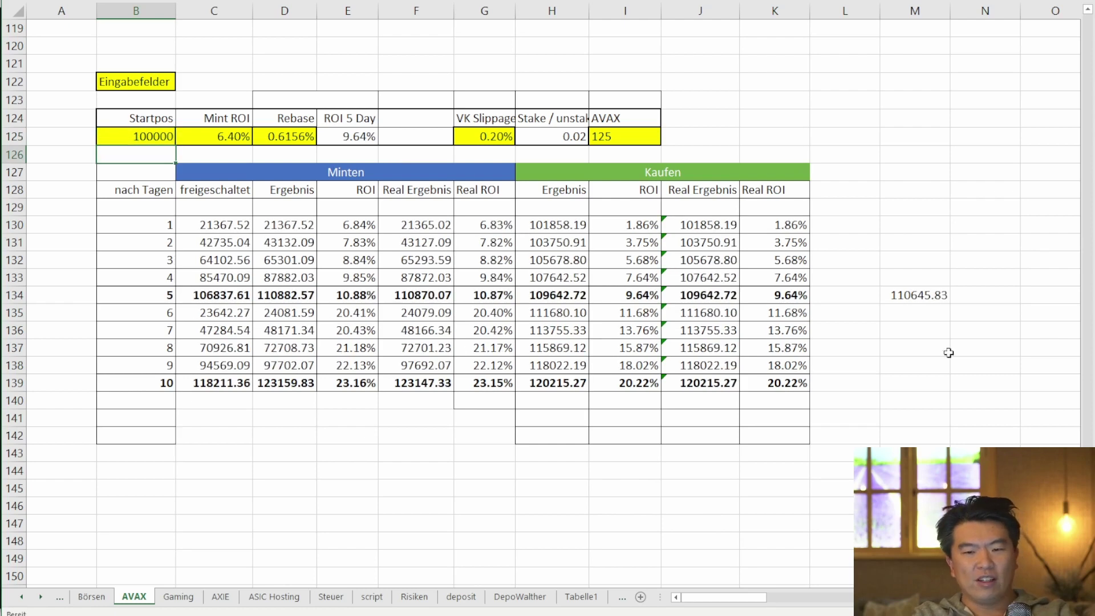
{"action": "left_click", "coordinate": [509, 386]}
{"action": "left_click", "coordinate": [787, 381]}
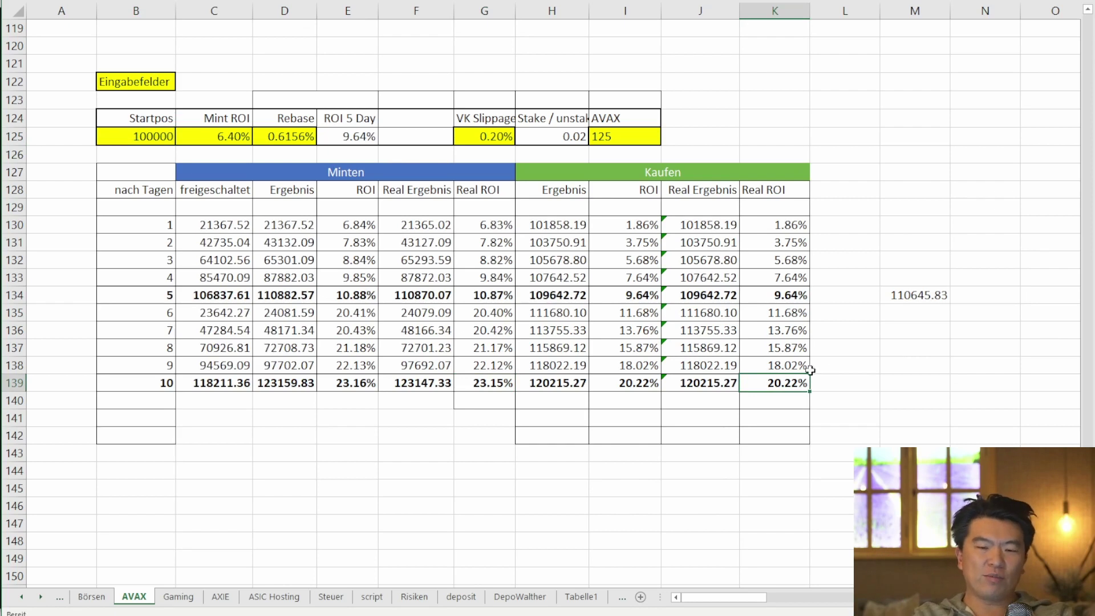
{"action": "left_click", "coordinate": [478, 377]}
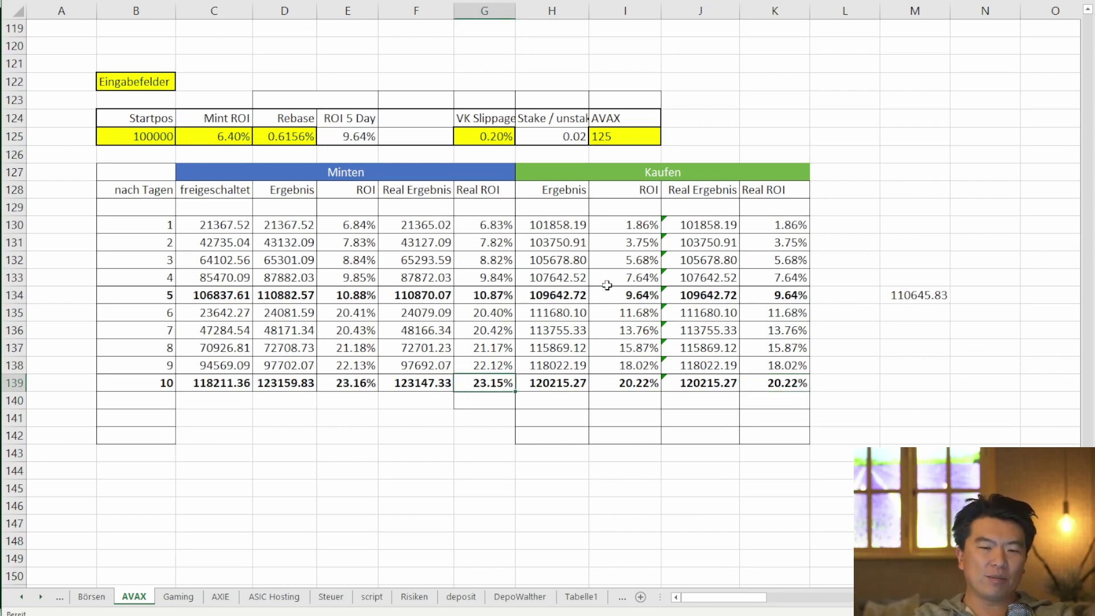
Examine the Minten Real ROI column from day 1 to day 10.
{"action": "left_click", "coordinate": [485, 313]}
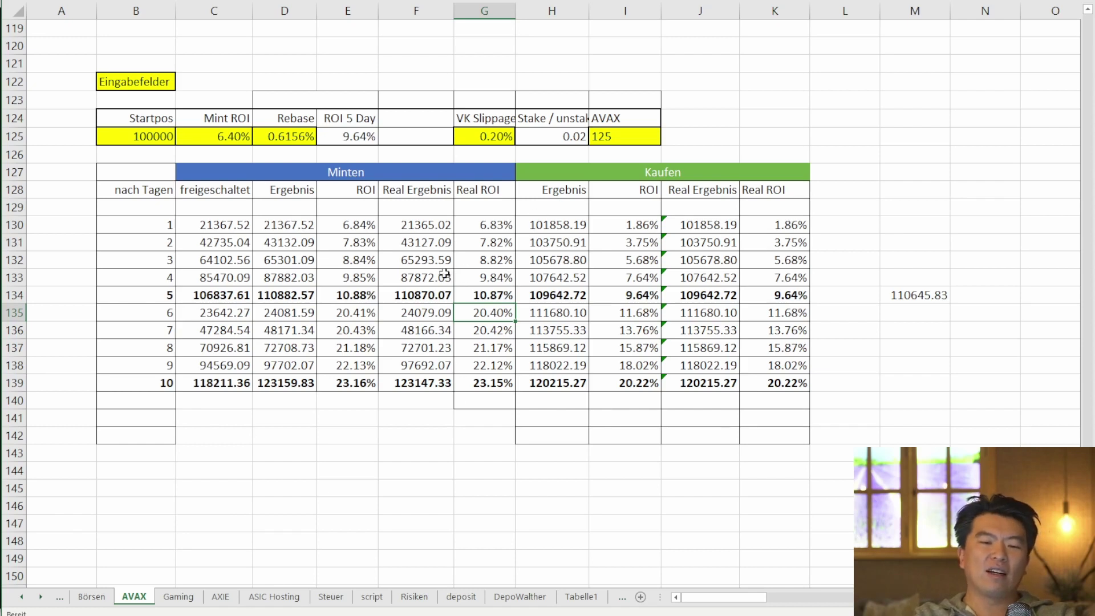
{"action": "left_click_drag", "start_coordinate": [429, 225], "coordinate": [499, 225]}
{"action": "left_click", "coordinate": [496, 372]}
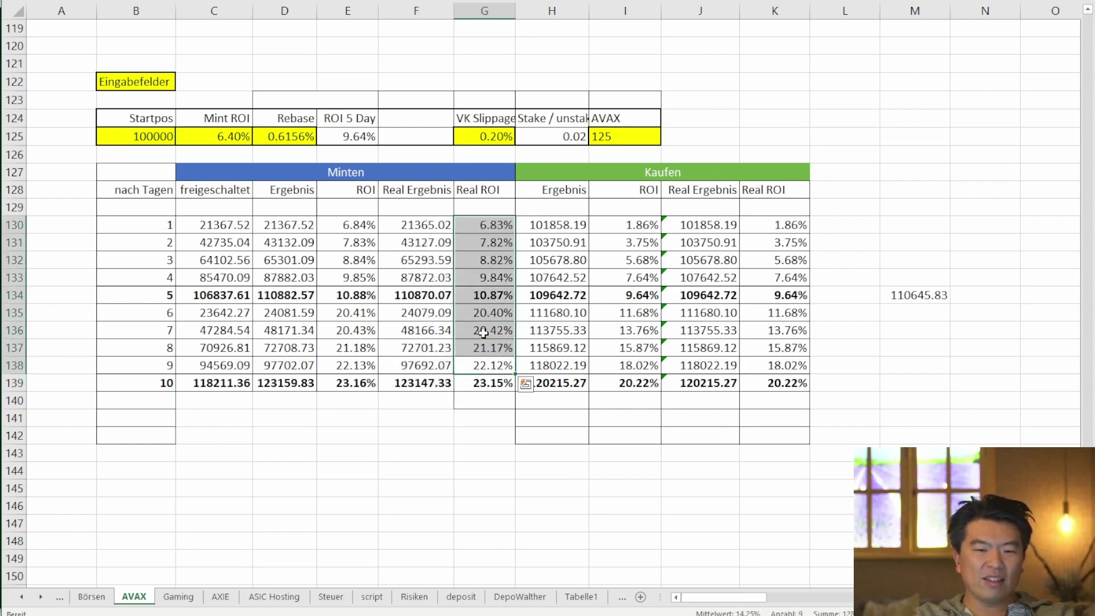
{"action": "left_click_drag", "start_coordinate": [484, 384], "coordinate": [493, 224]}
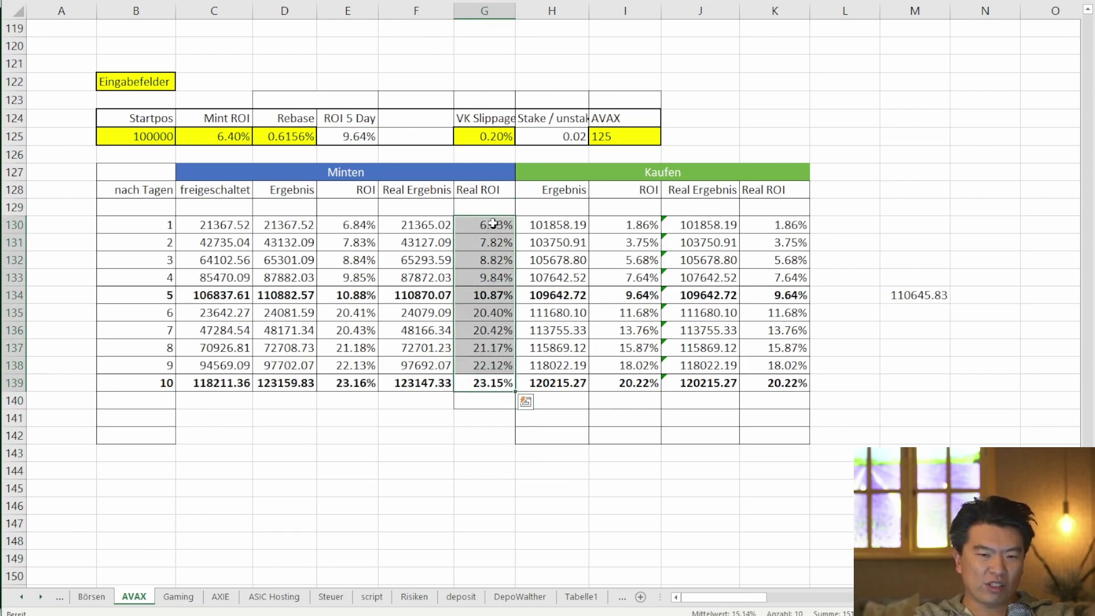
{"action": "left_click", "coordinate": [489, 383]}
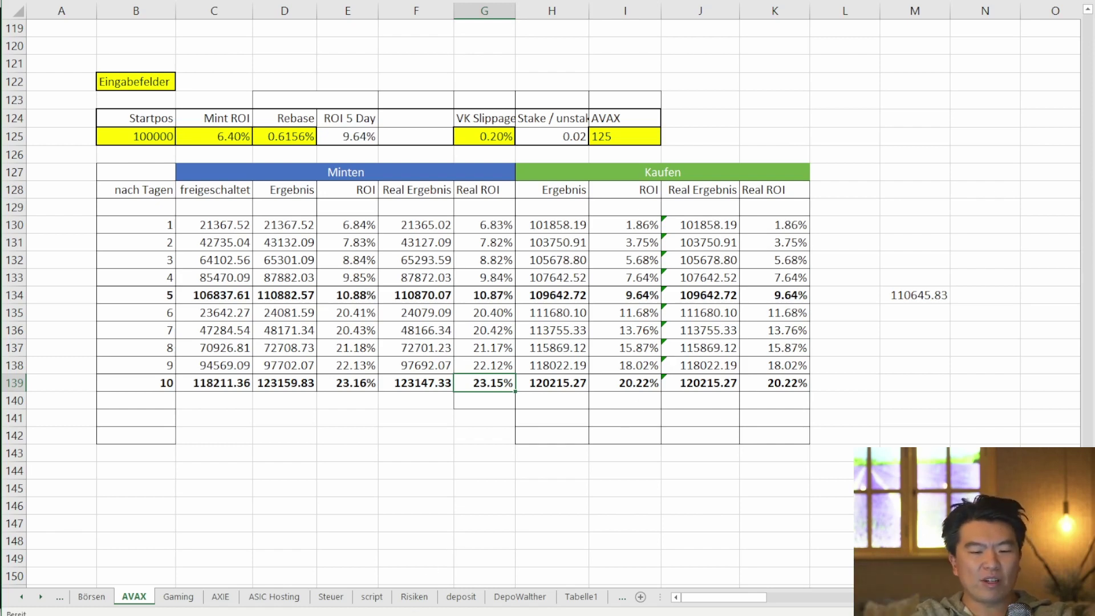
Switch to the Wonderland staking page and check the TIME staking APY.
{"action": "left_click", "coordinate": [512, 586]}
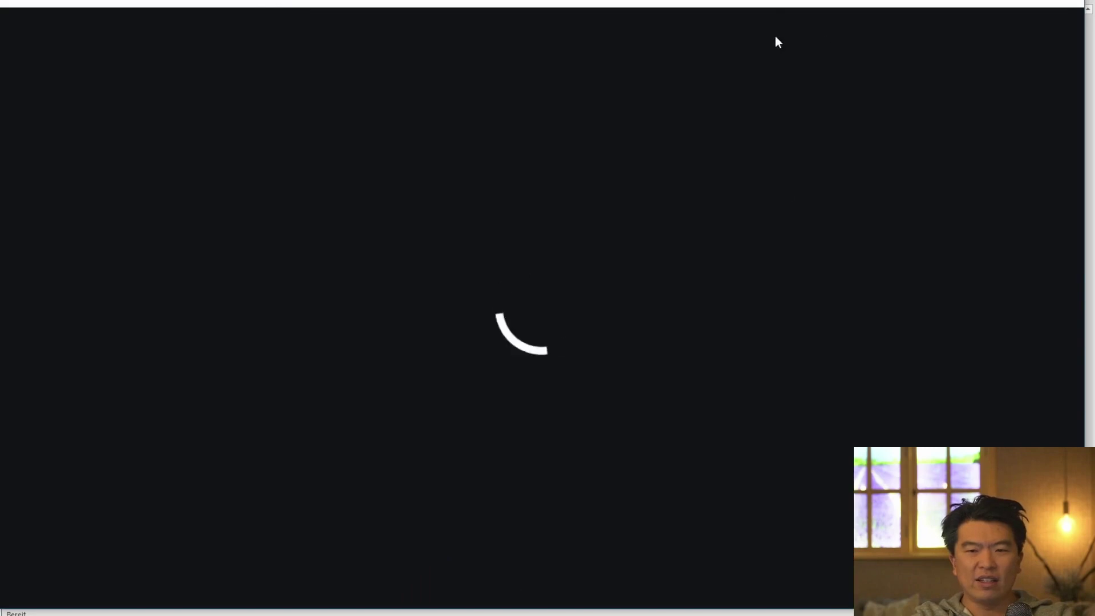
{"action": "double_click", "coordinate": [454, 219]}
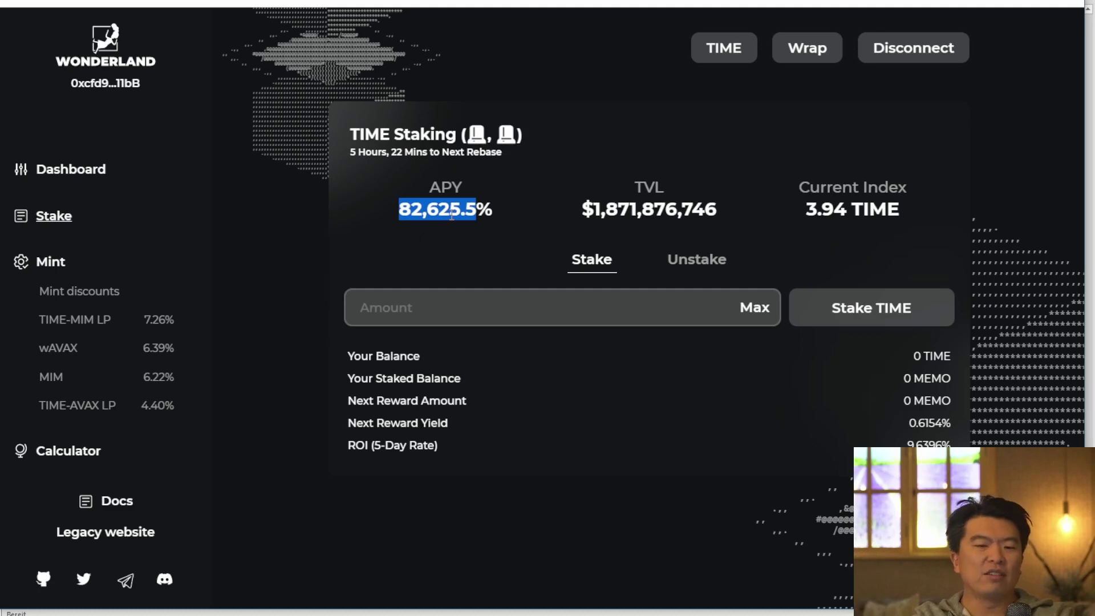
{"action": "key", "text": "shift+Right"}
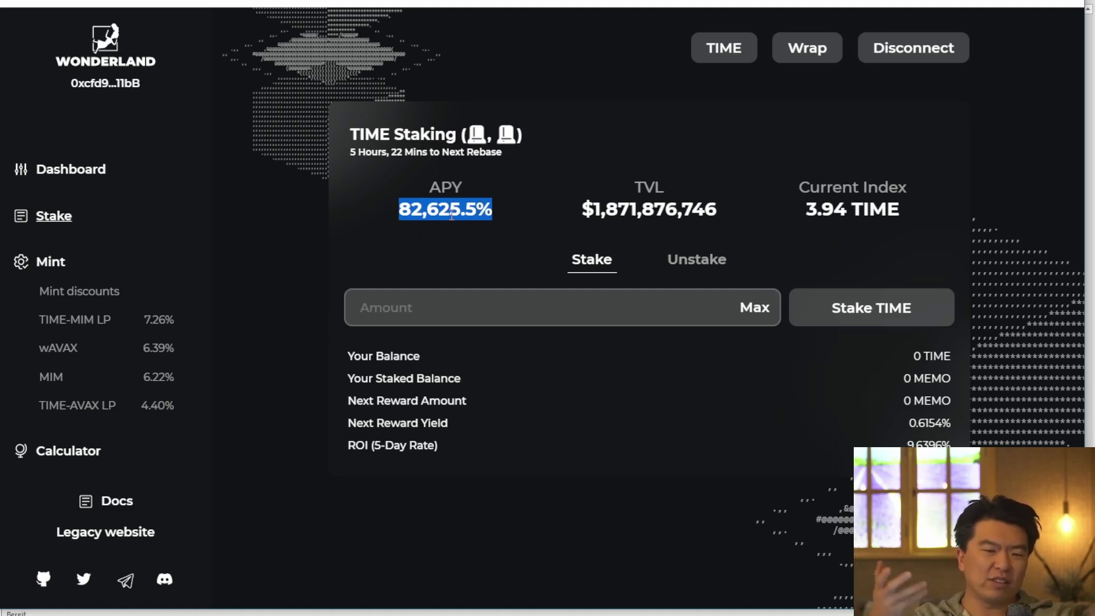
{"action": "left_click", "coordinate": [371, 238]}
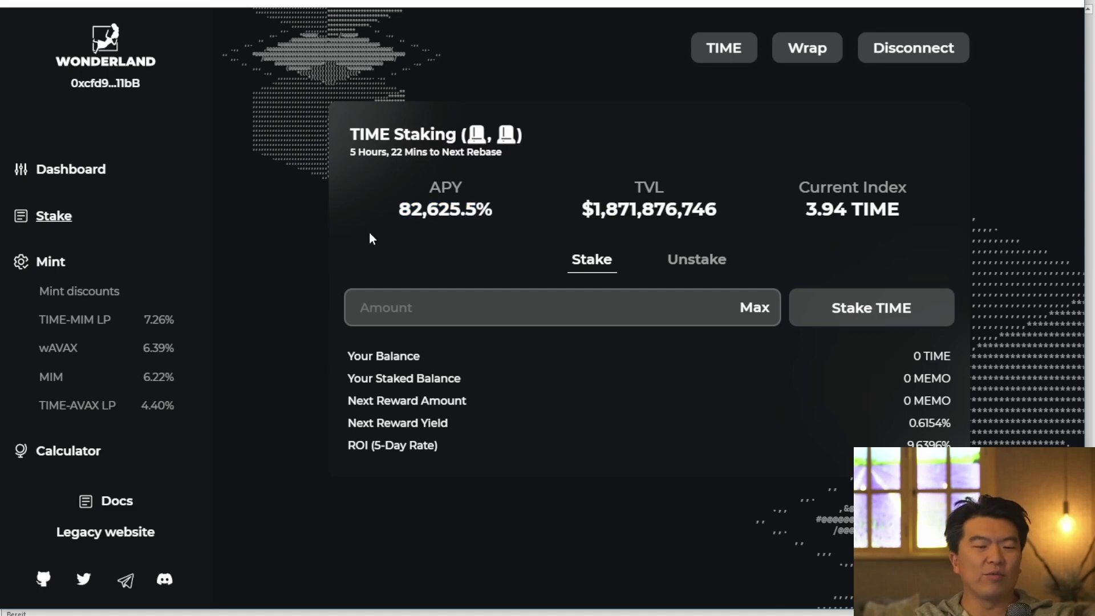
{"action": "left_click", "coordinate": [57, 171]}
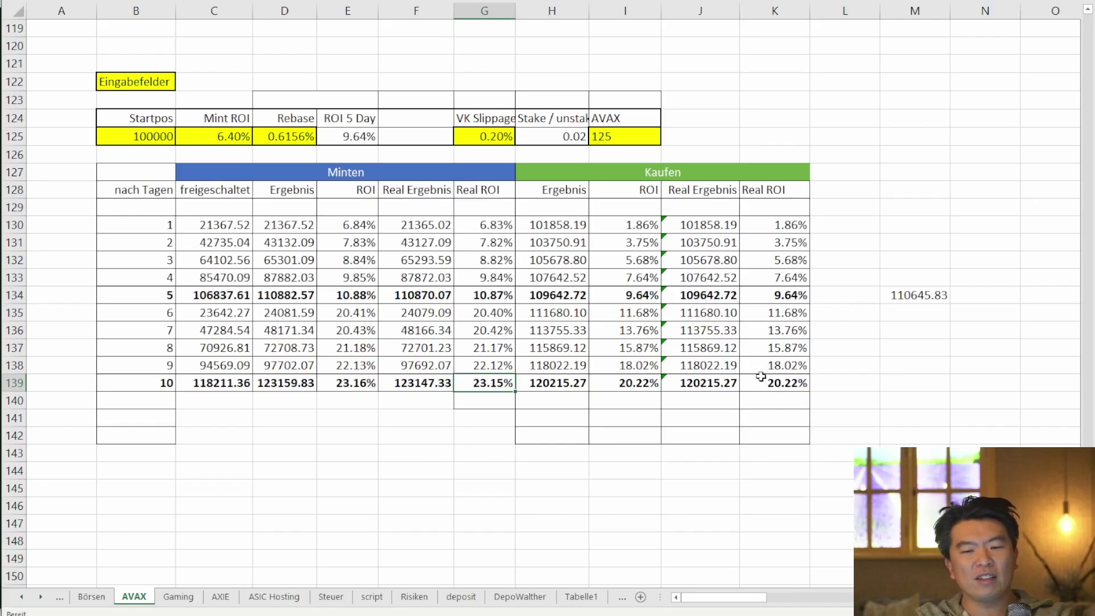
Back in the Excel AVAX sheet, set the Startpos starting amount to 1000000 and check the day 10 Minten Real ROI.
{"action": "left_click_drag", "start_coordinate": [761, 378], "coordinate": [93, 191]}
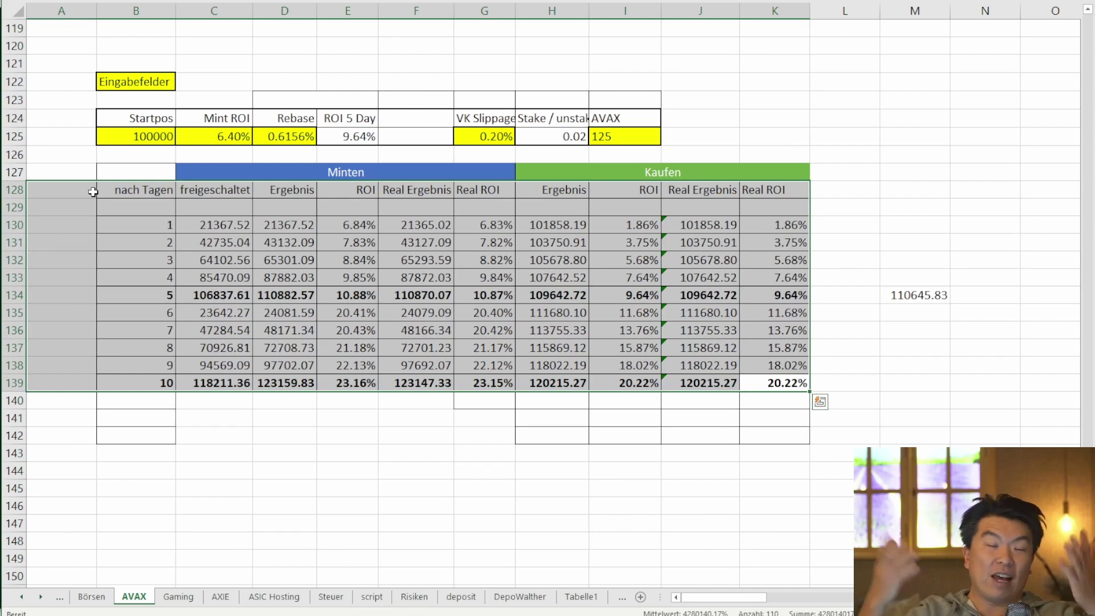
{"action": "left_click", "coordinate": [140, 136]}
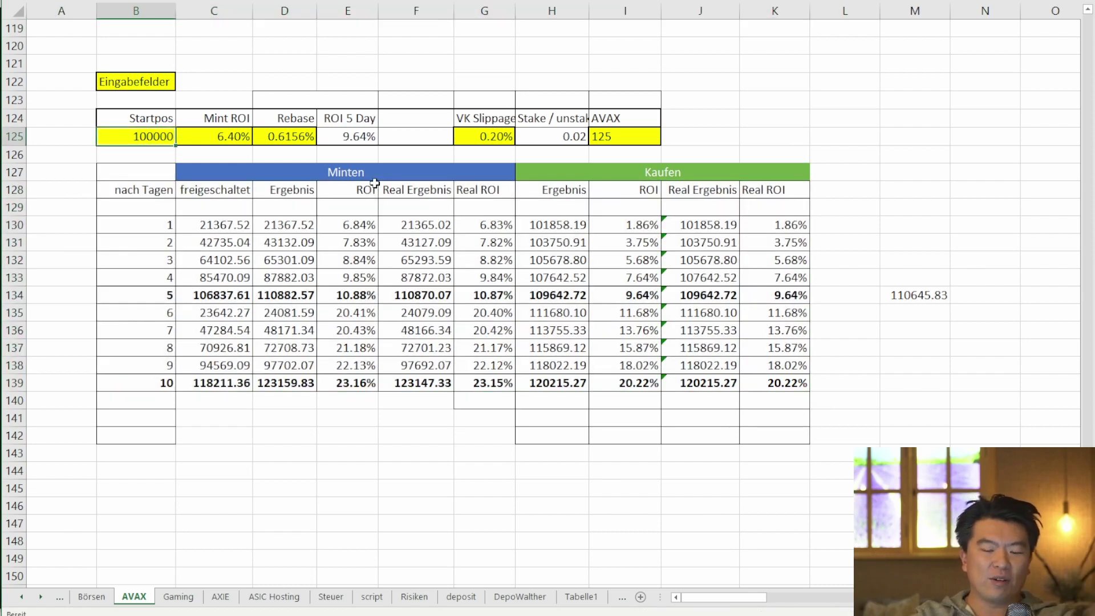
{"action": "type", "text": "1"}
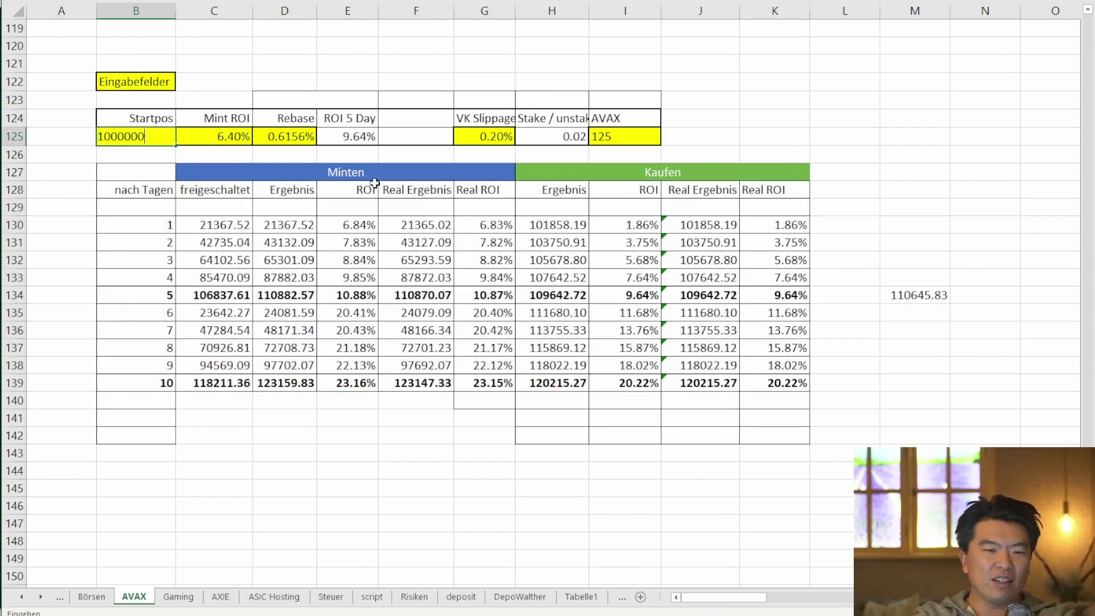
{"action": "key", "text": "Return"}
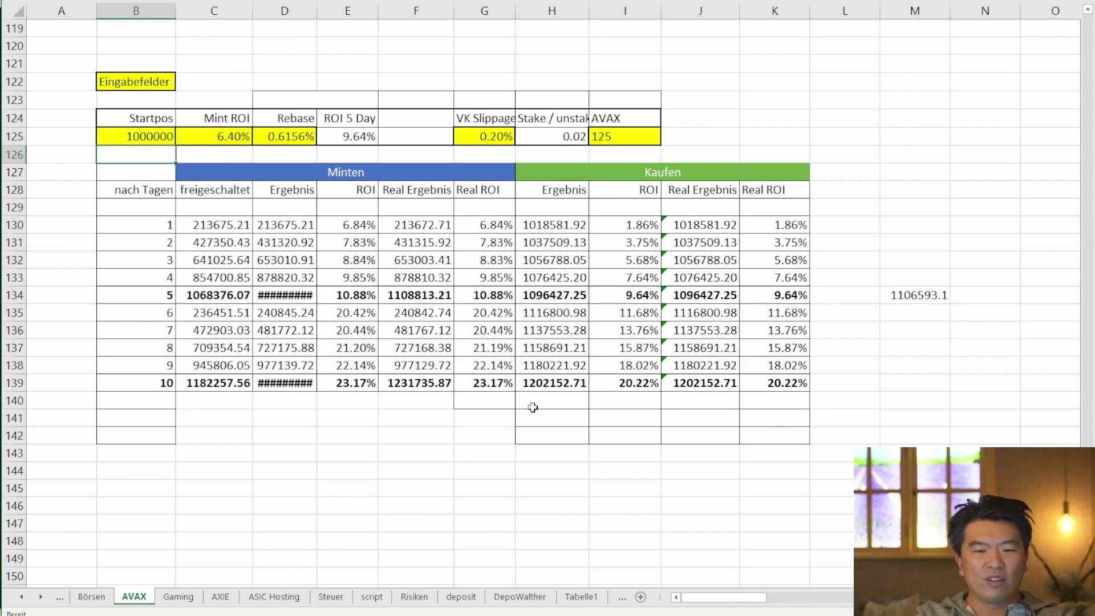
{"action": "left_click", "coordinate": [485, 382]}
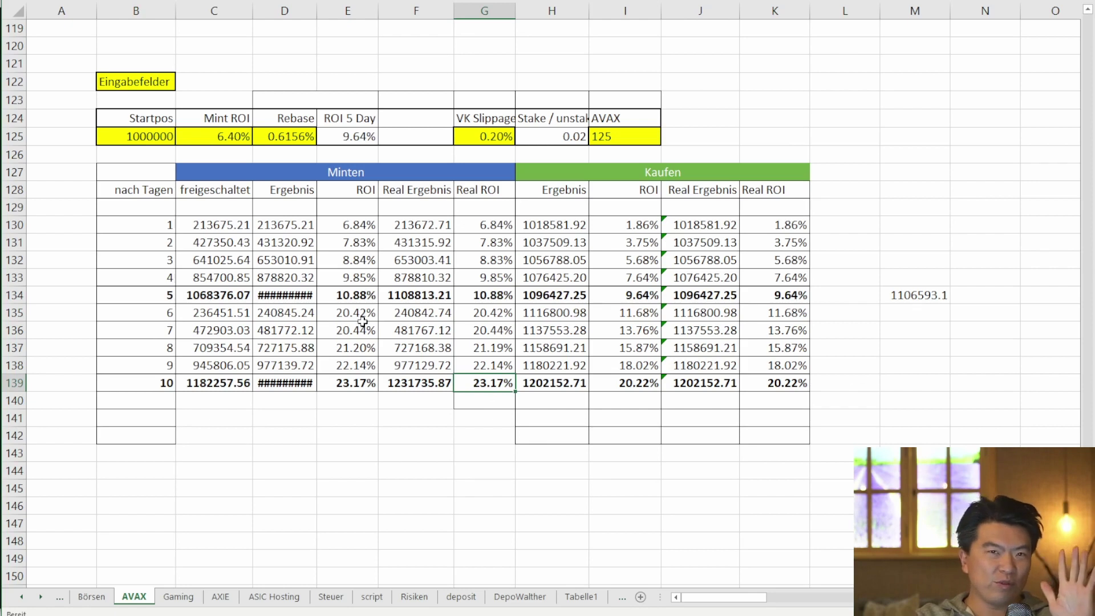
{"action": "left_click", "coordinate": [901, 351]}
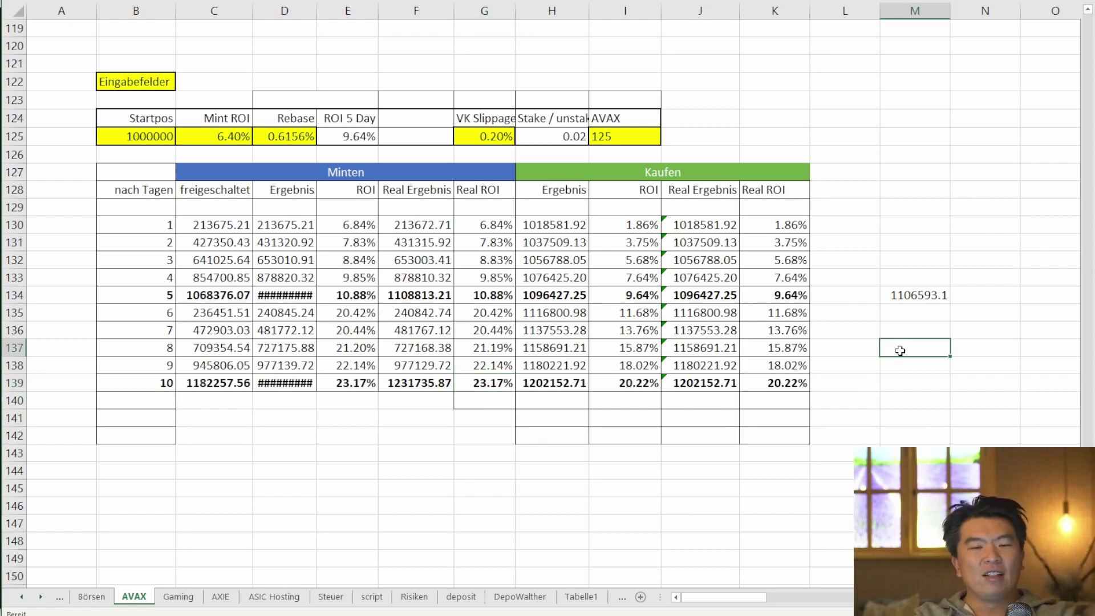
{"action": "left_click", "coordinate": [708, 100]}
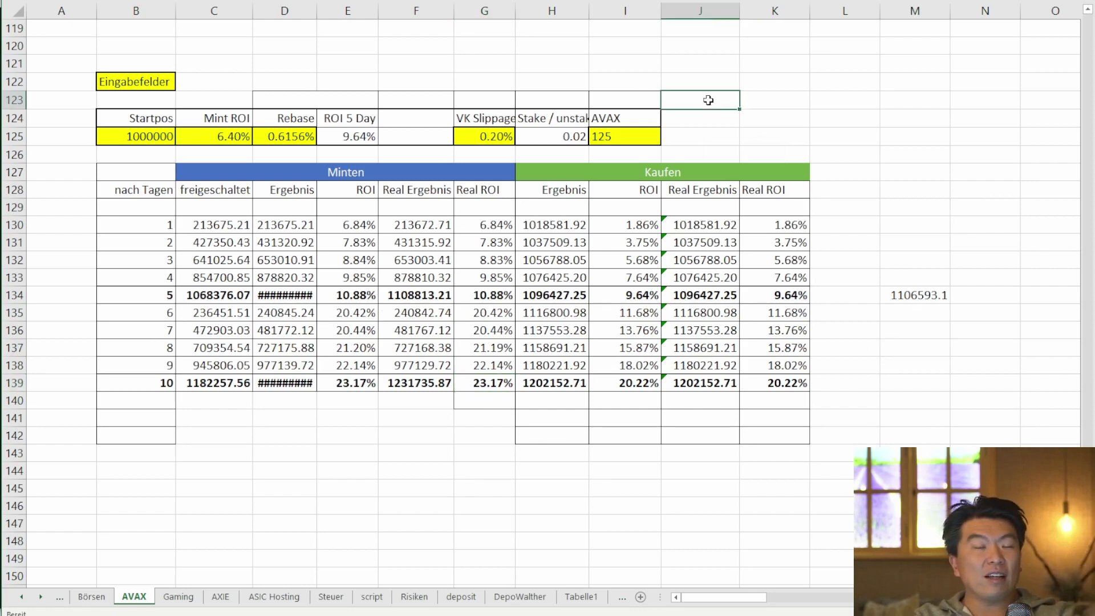
Undo the last Startpos change and look over the whole Minten and Kaufen calculation range.
{"action": "key", "text": "ctrl+z"}
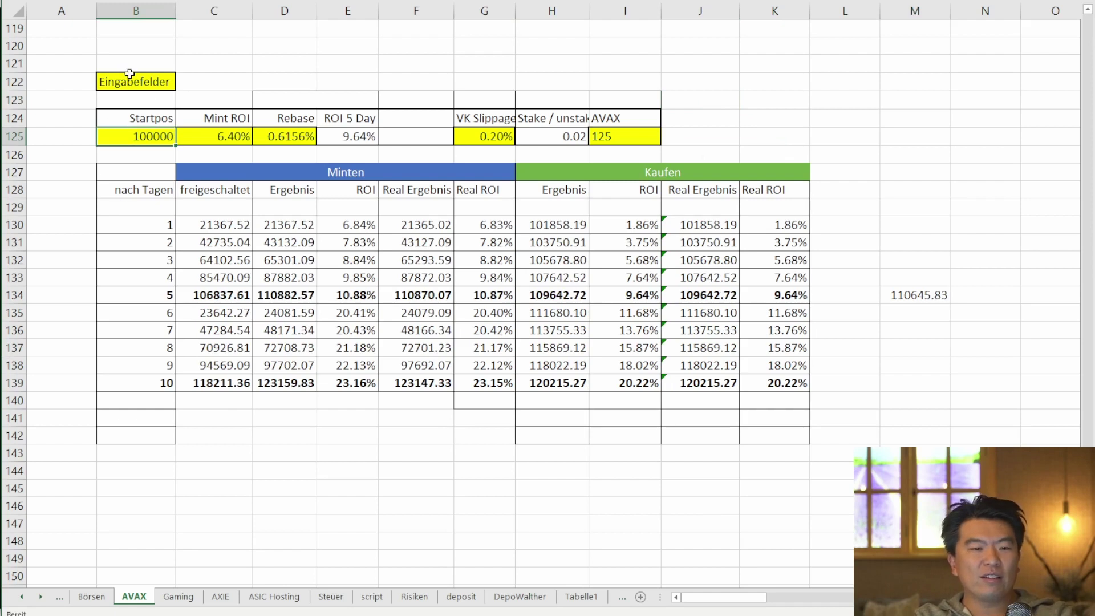
{"action": "mouse_move", "coordinate": [130, 74]}
{"action": "left_mouse_down"}
{"action": "mouse_move", "coordinate": [793, 279]}
{"action": "mouse_move", "coordinate": [906, 418]}
{"action": "left_mouse_up"}
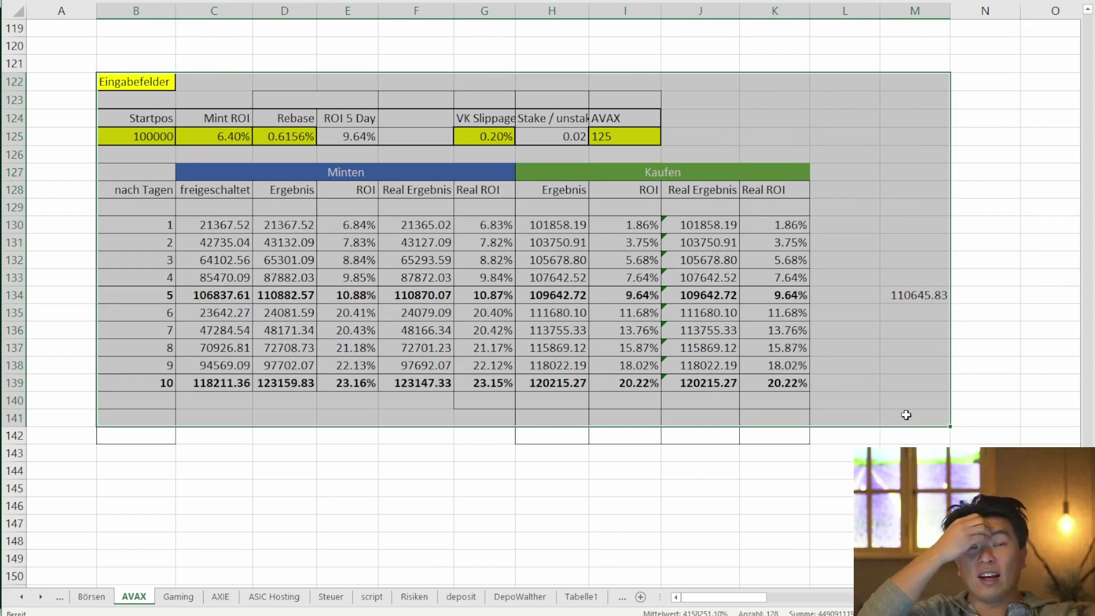
{"action": "left_click", "coordinate": [762, 123]}
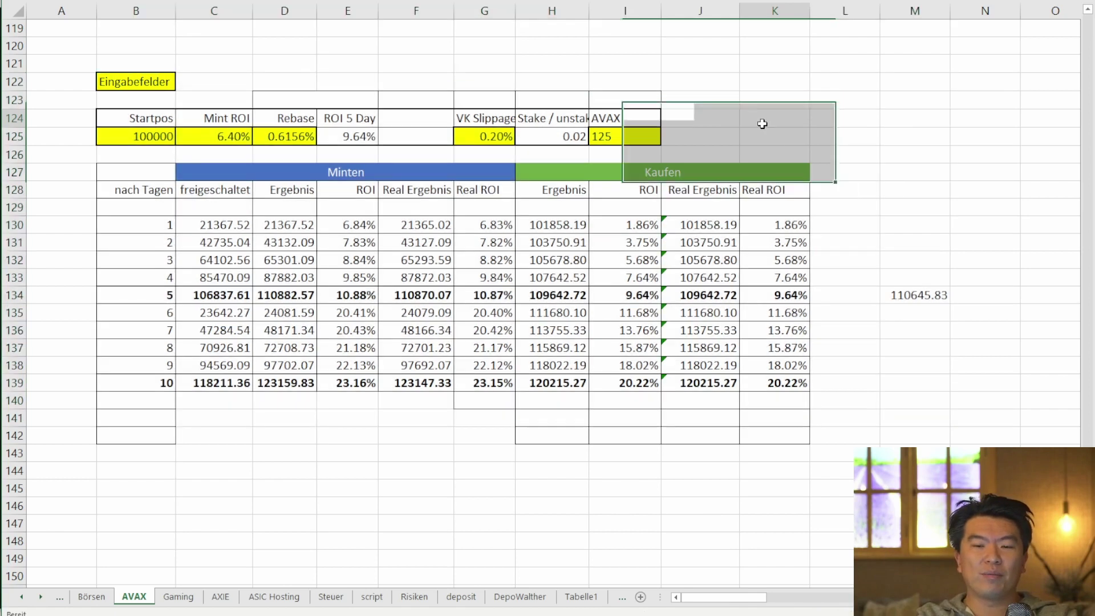